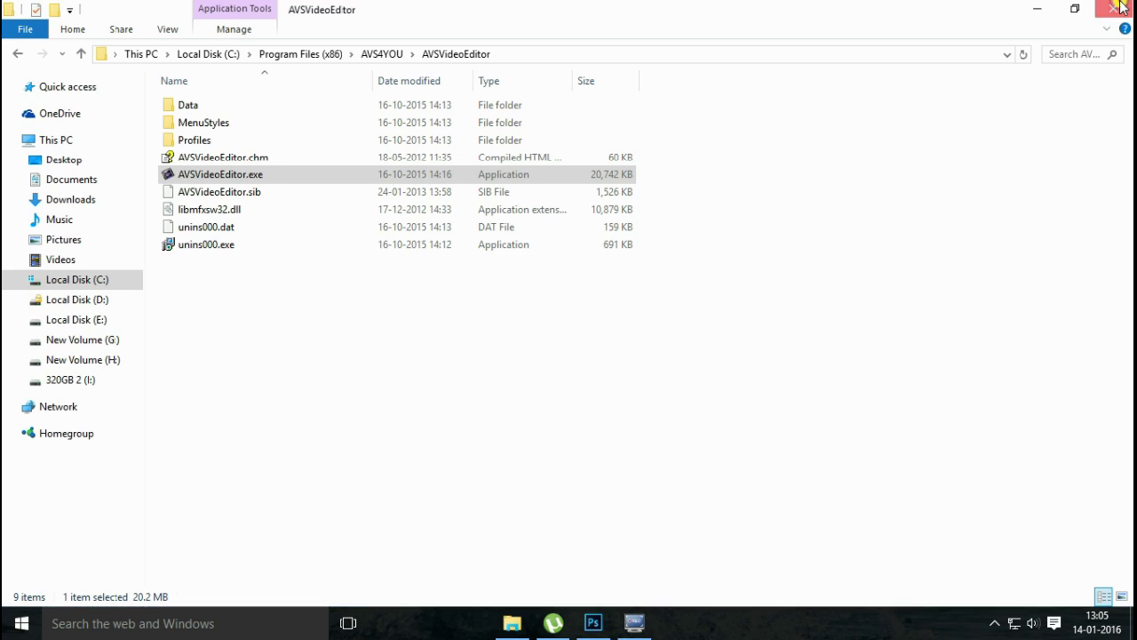
# Step: Drag the lake-and-mountains photo into the BEAUTIFUL EVENING document as Layer 1
pyautogui.click(1120, 7)
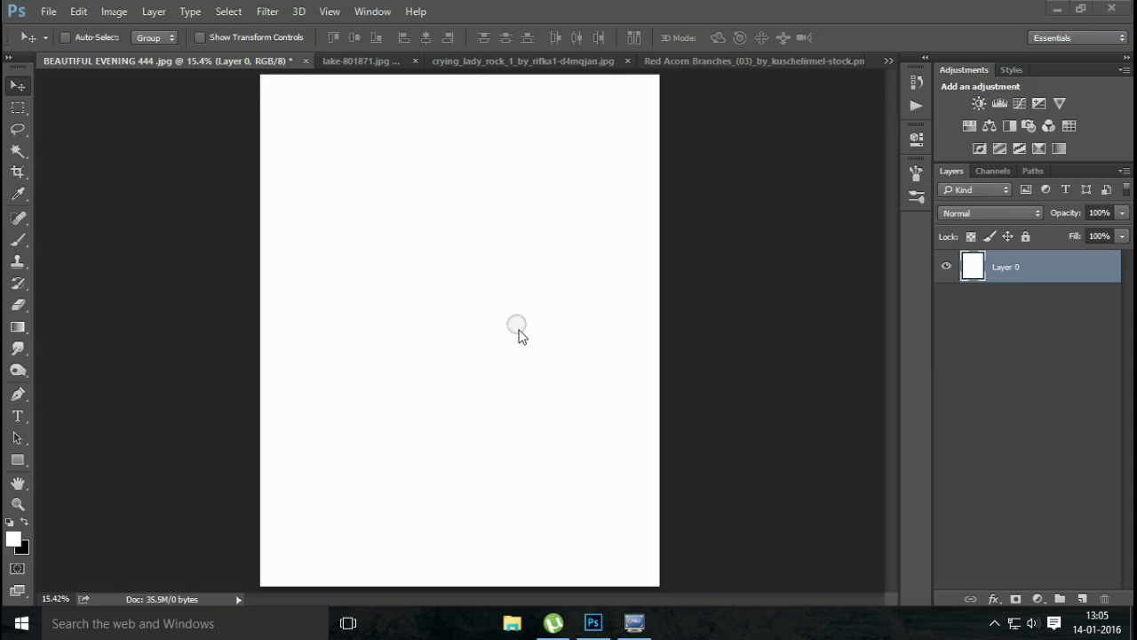
pyautogui.click(360, 60)
pyautogui.moveTo(444, 275)
pyautogui.mouseDown()
pyautogui.moveTo(199, 80)
pyautogui.moveTo(552, 411)
pyautogui.mouseUp()
# Step: Scale Layer 1 to about 129% so it spans the canvas width, leaving a white strip on top
pyautogui.click(702, 363)
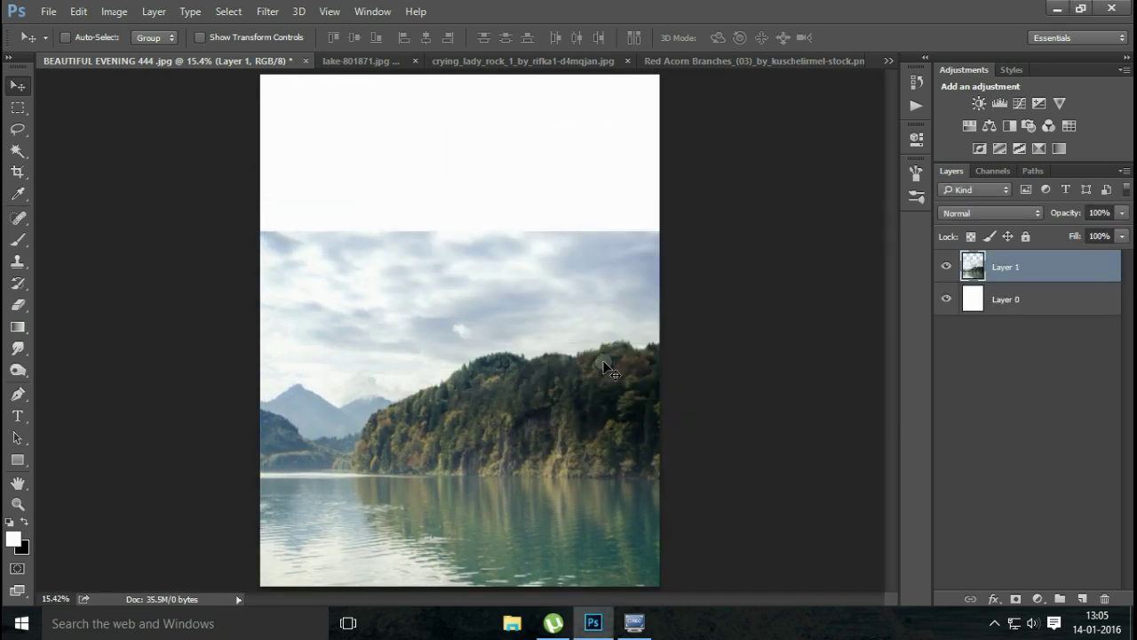
pyautogui.moveTo(566, 360); pyautogui.dragTo(597, 360)
pyautogui.hotkey('ctrl', 't')
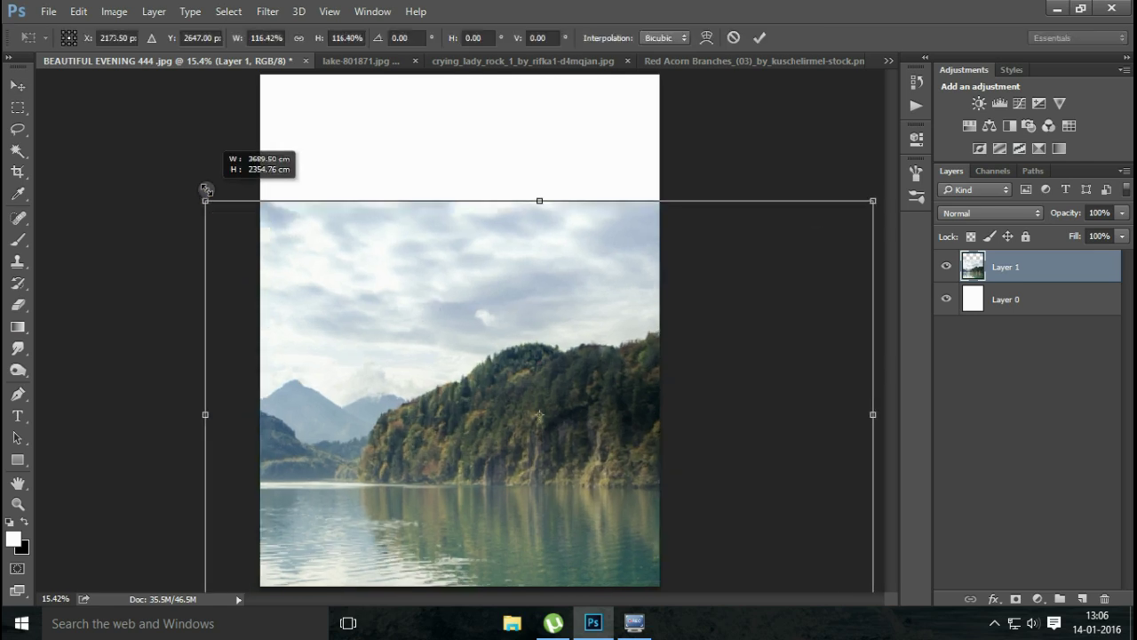
pyautogui.moveTo(253, 232); pyautogui.dragTo(200, 193)
pyautogui.moveTo(383, 284); pyautogui.dragTo(418, 259)
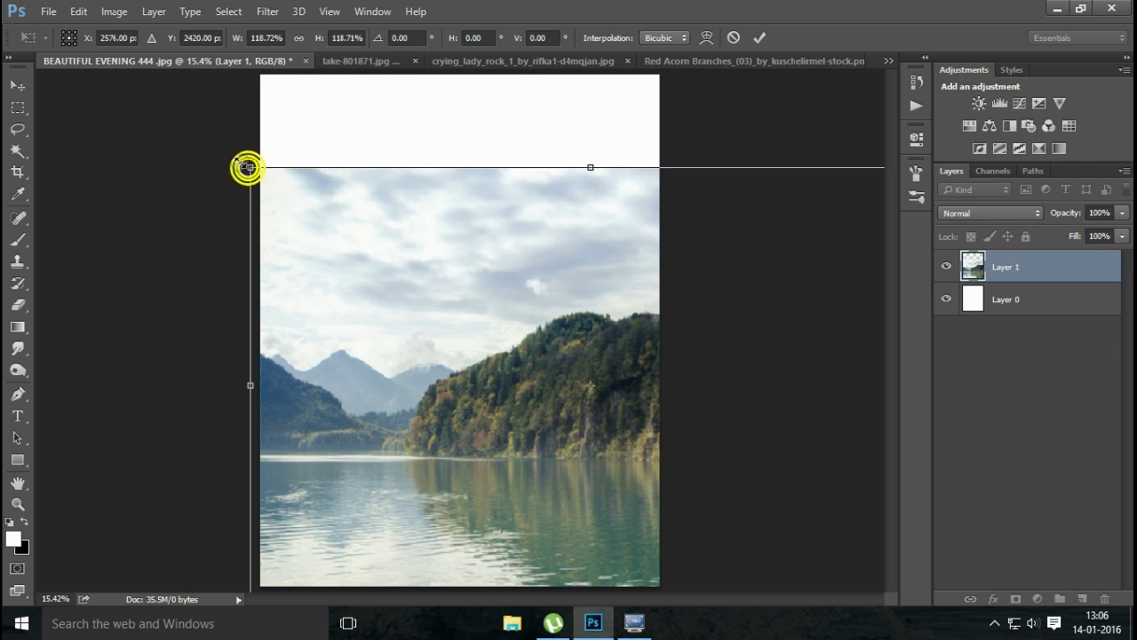
pyautogui.moveTo(248, 166); pyautogui.dragTo(221, 148)
pyautogui.moveTo(371, 236); pyautogui.dragTo(396, 229)
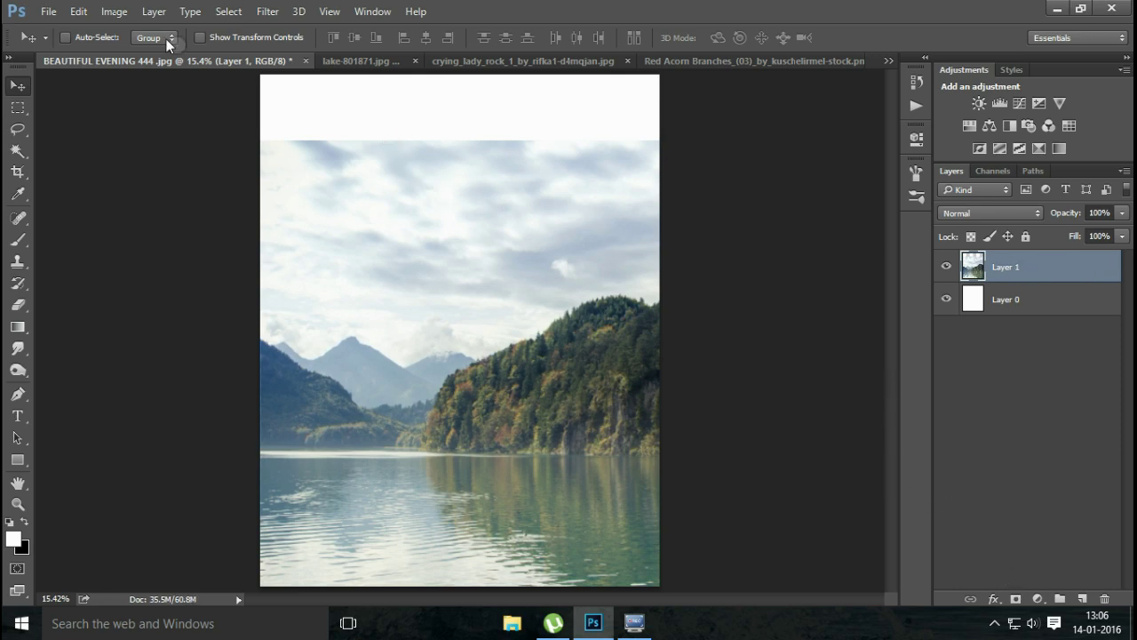
# Step: Select the lake photo's sky and clouds with the Magic Wand, adding areas along the ridge
pyautogui.click(20, 145)
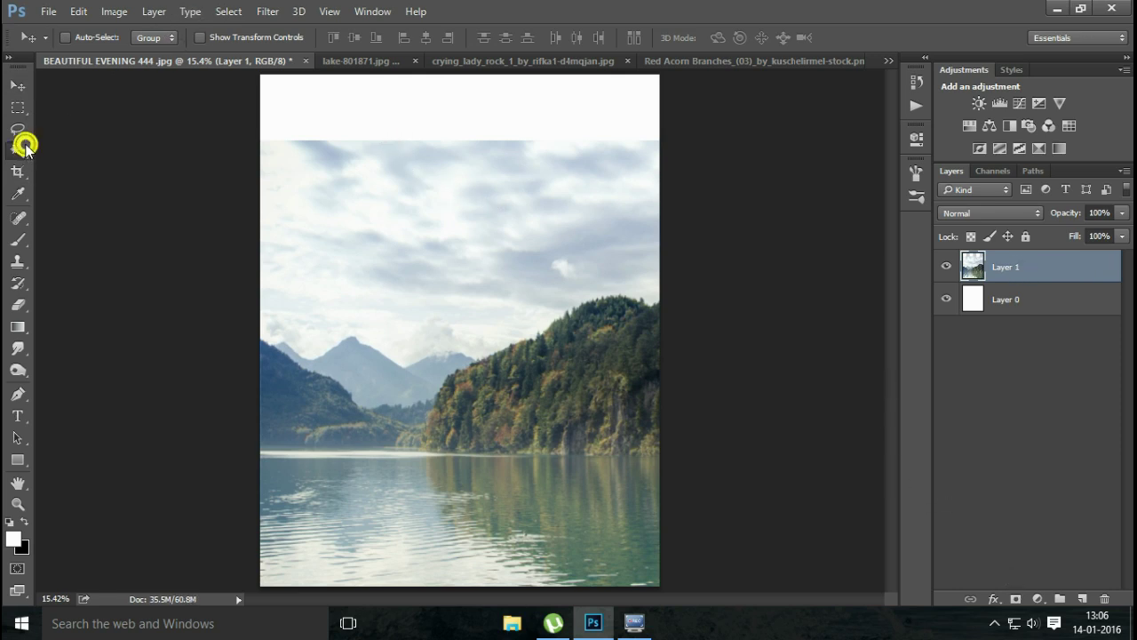
pyautogui.click(452, 234)
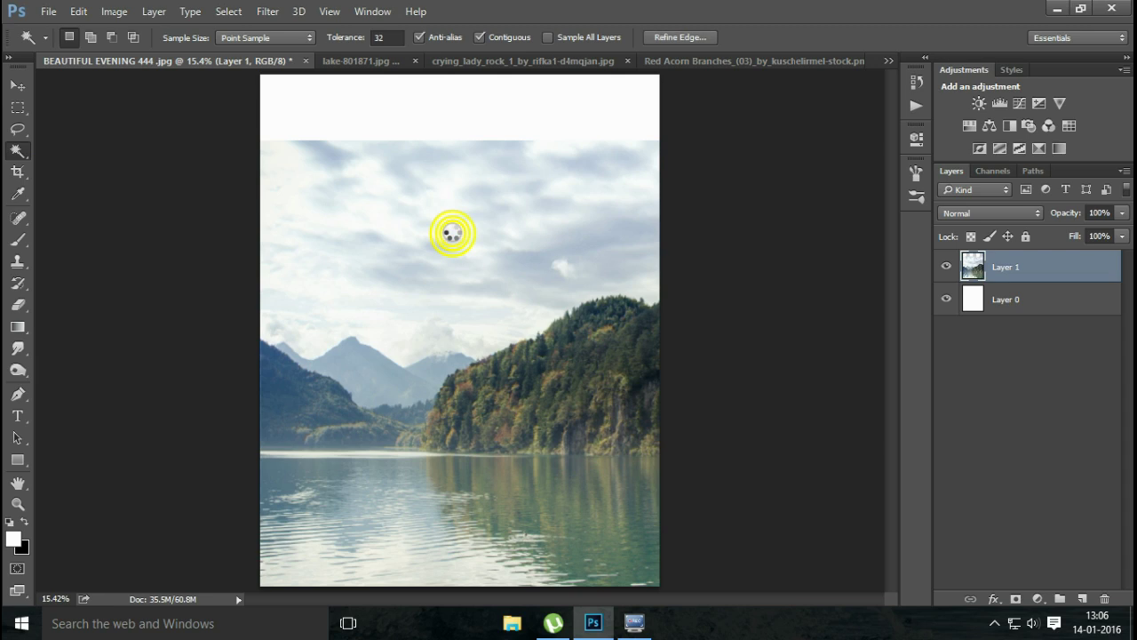
pyautogui.keyDown('shift'); pyautogui.click(582, 255); pyautogui.keyUp('shift')
pyautogui.keyDown('shift'); pyautogui.click(511, 161); pyautogui.keyUp('shift')
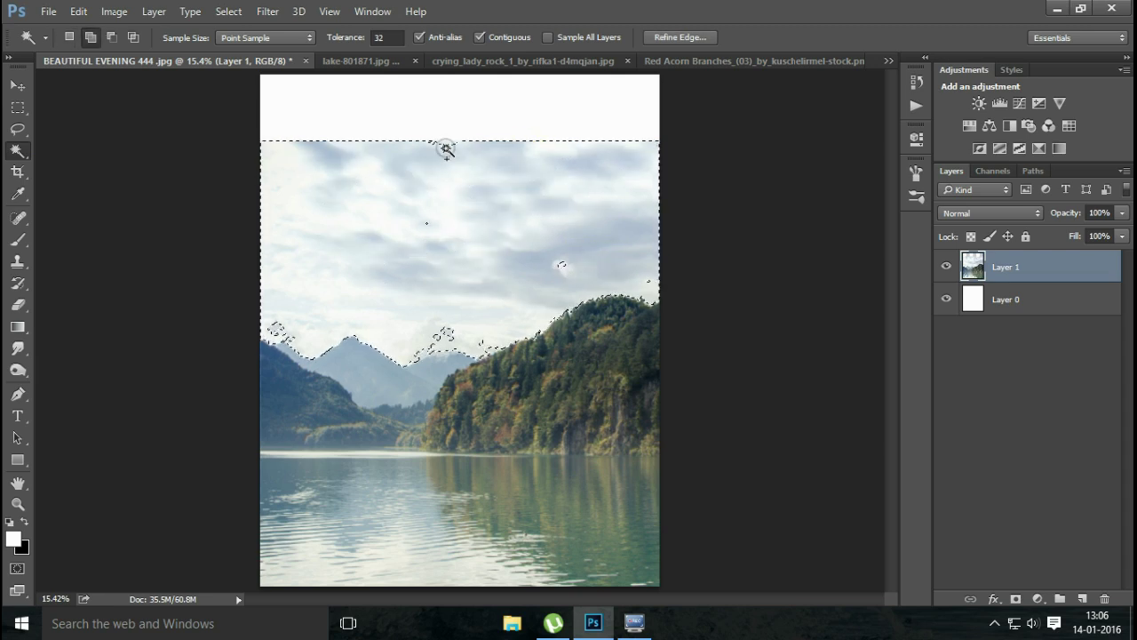
pyautogui.keyDown('shift'); pyautogui.click(441, 334); pyautogui.keyUp('shift')
pyautogui.keyDown('shift'); pyautogui.click(442, 334); pyautogui.keyUp('shift')
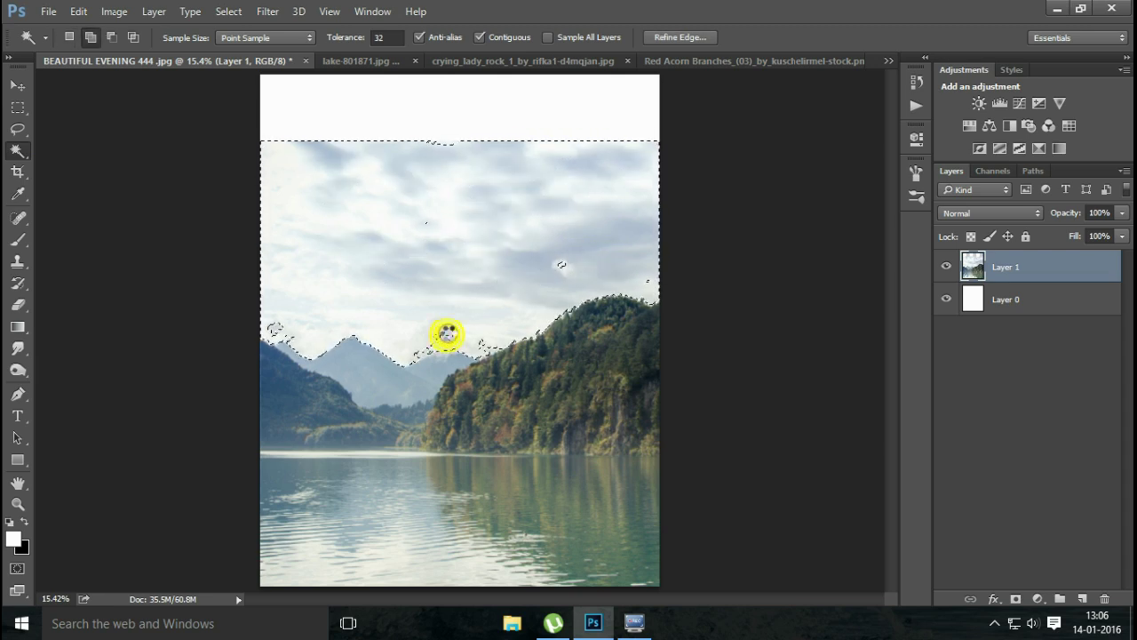
# Step: Add a layer mask from the sky selection and invert it to hide the sky, checking the ridge edge
pyautogui.click(1013, 598)
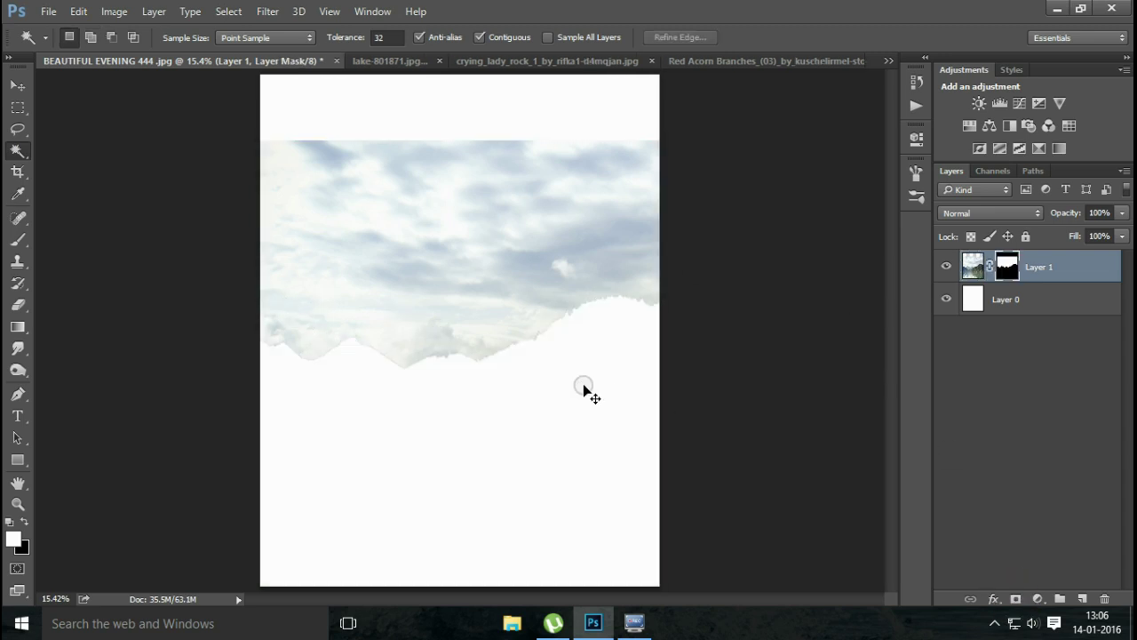
pyautogui.hotkey('ctrl', 'i')
pyautogui.press('z')
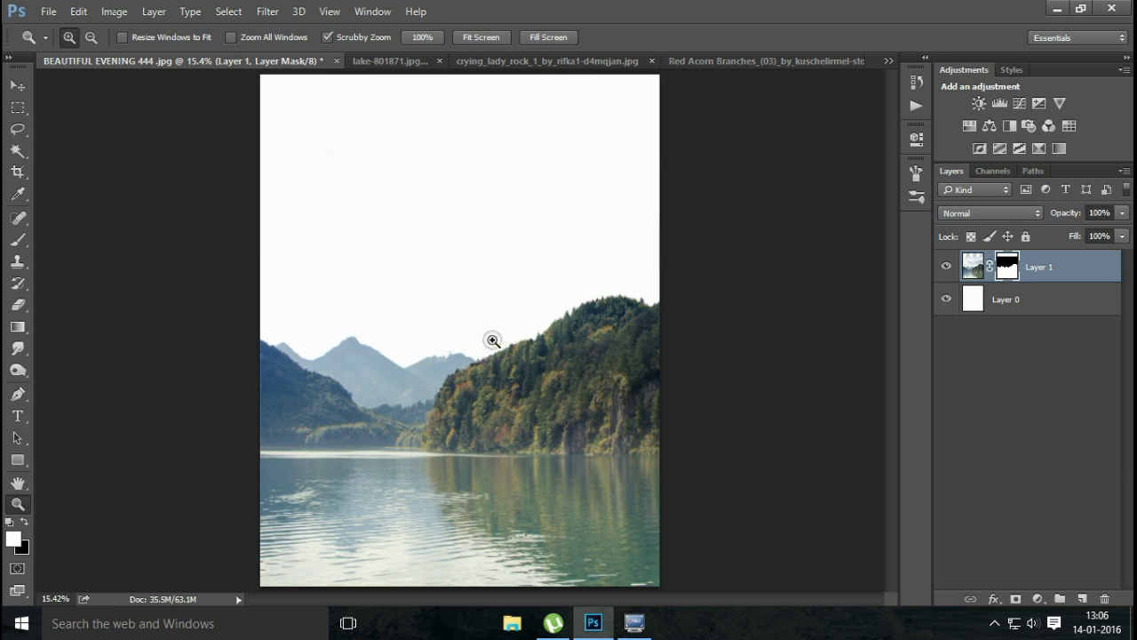
pyautogui.moveTo(513, 338); pyautogui.dragTo(595, 340)
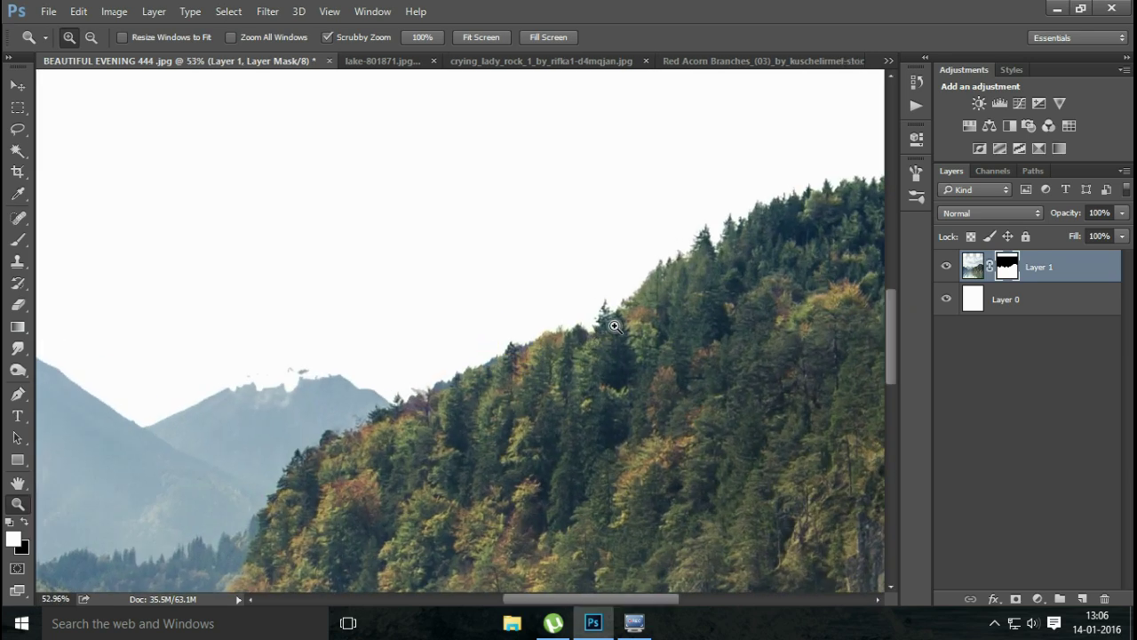
pyautogui.hotkey('ctrl', '0')
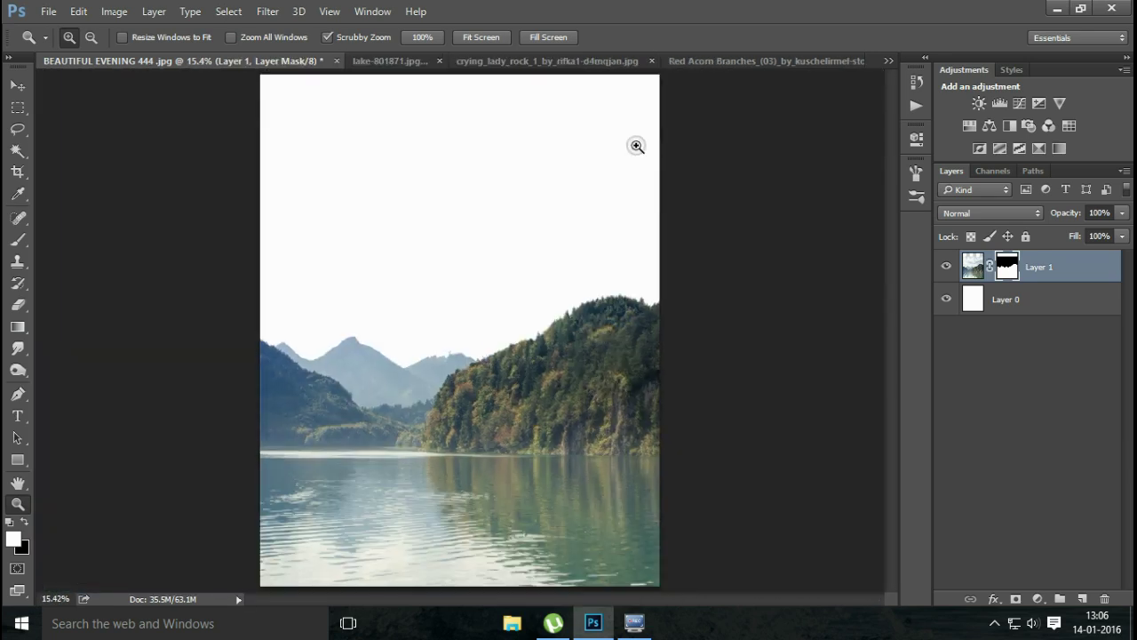
pyautogui.click(391, 61)
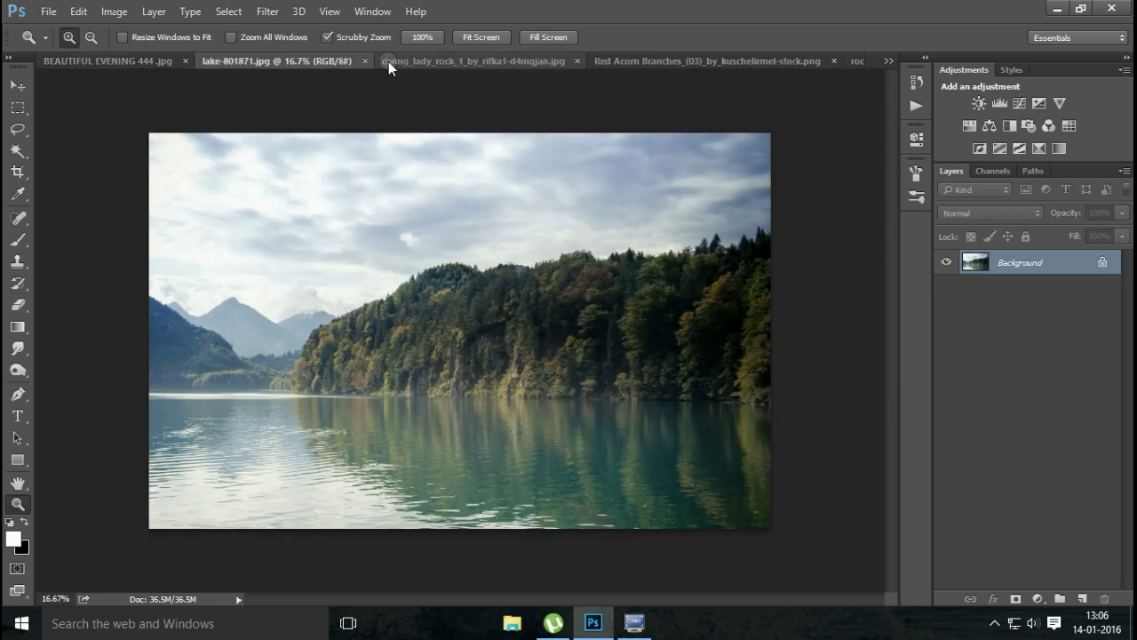
# Step: Close the lake tab and bring the beach sunset photo in as Layer 2, below the lake layer
pyautogui.click(364, 61)
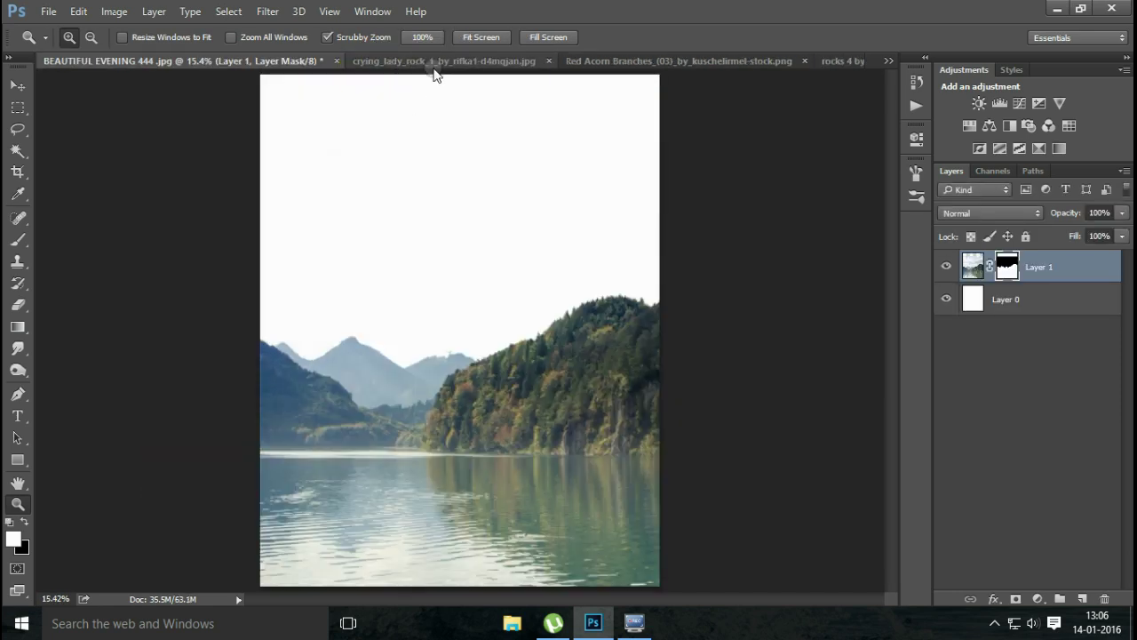
pyautogui.click(433, 61)
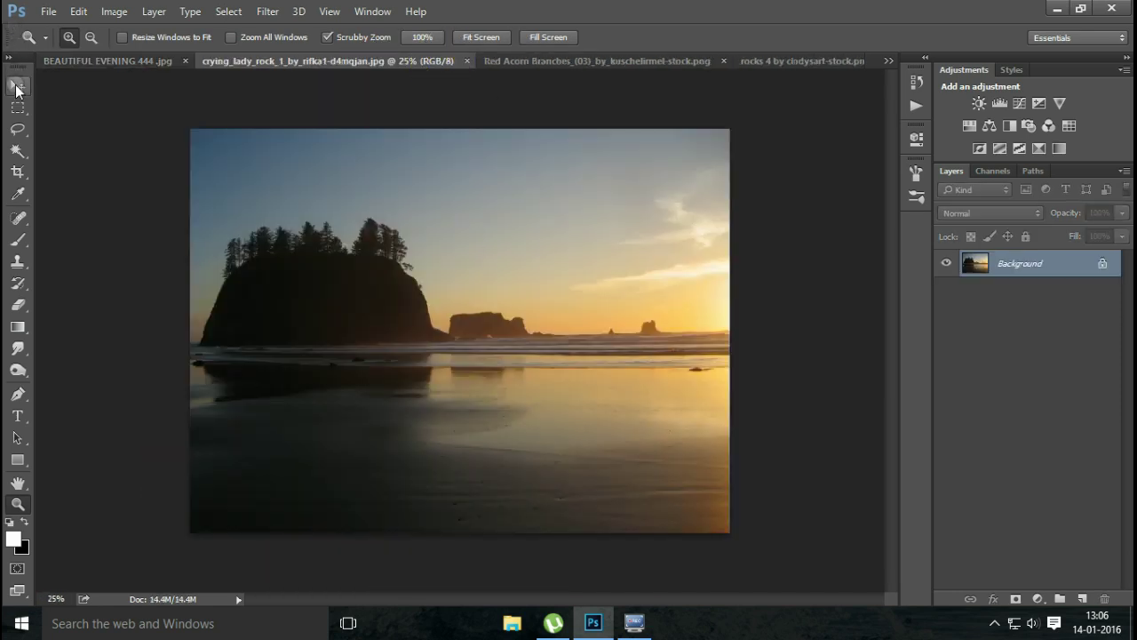
pyautogui.click(18, 86)
pyautogui.moveTo(375, 281)
pyautogui.mouseDown()
pyautogui.moveTo(231, 105)
pyautogui.moveTo(551, 319)
pyautogui.mouseUp()
pyautogui.moveTo(995, 285); pyautogui.dragTo(1013, 311)
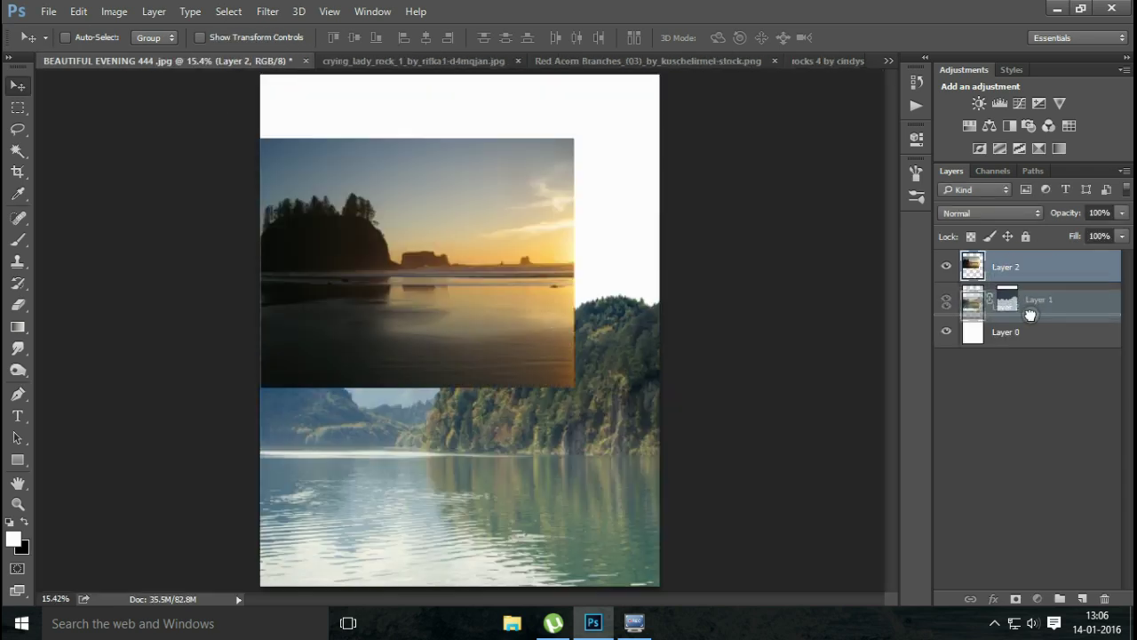
pyautogui.moveTo(587, 302); pyautogui.dragTo(611, 367)
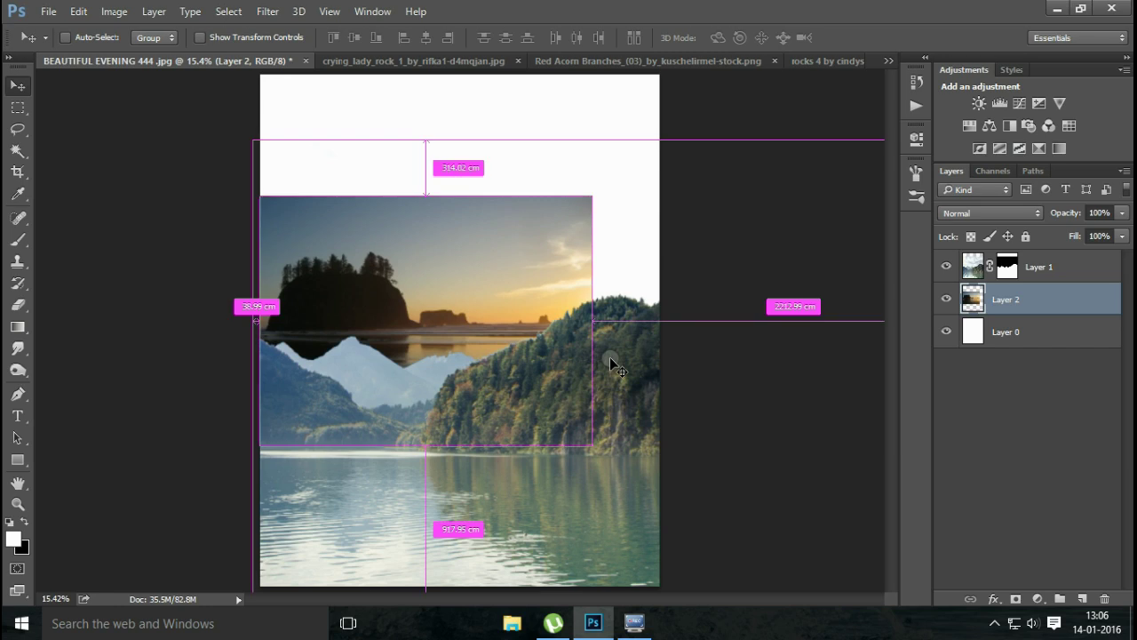
# Step: Flip the beach layer horizontally and scale it to about 250% so its golden sky fills the background
pyautogui.hotkey('ctrl', 't')
pyautogui.rightClick(555, 320)
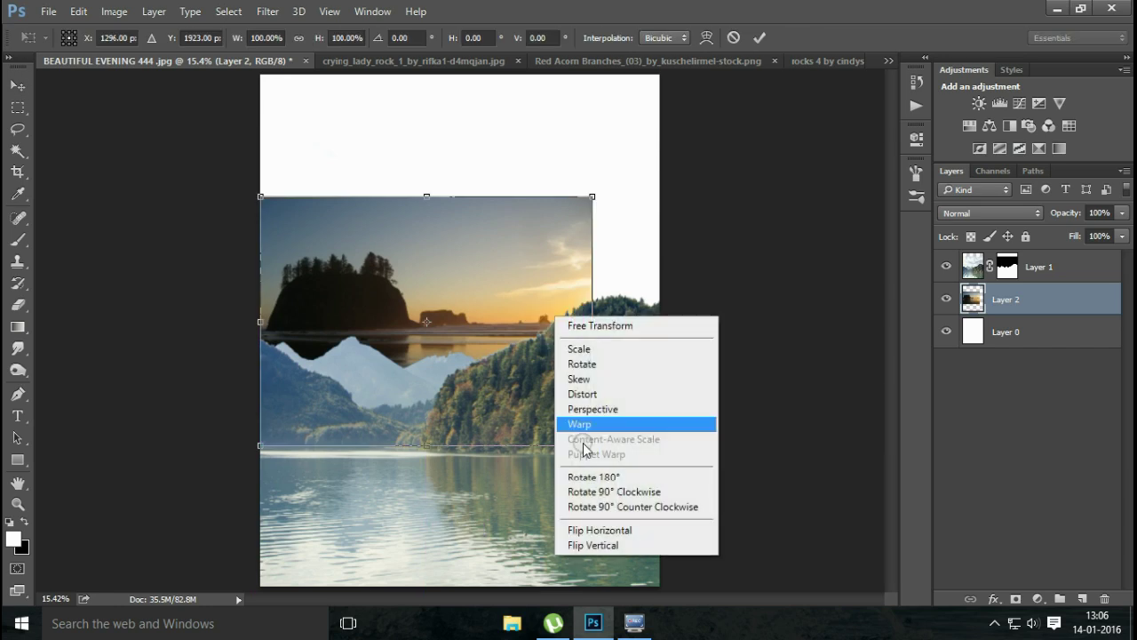
pyautogui.click(602, 528)
pyautogui.moveTo(530, 358); pyautogui.dragTo(576, 367)
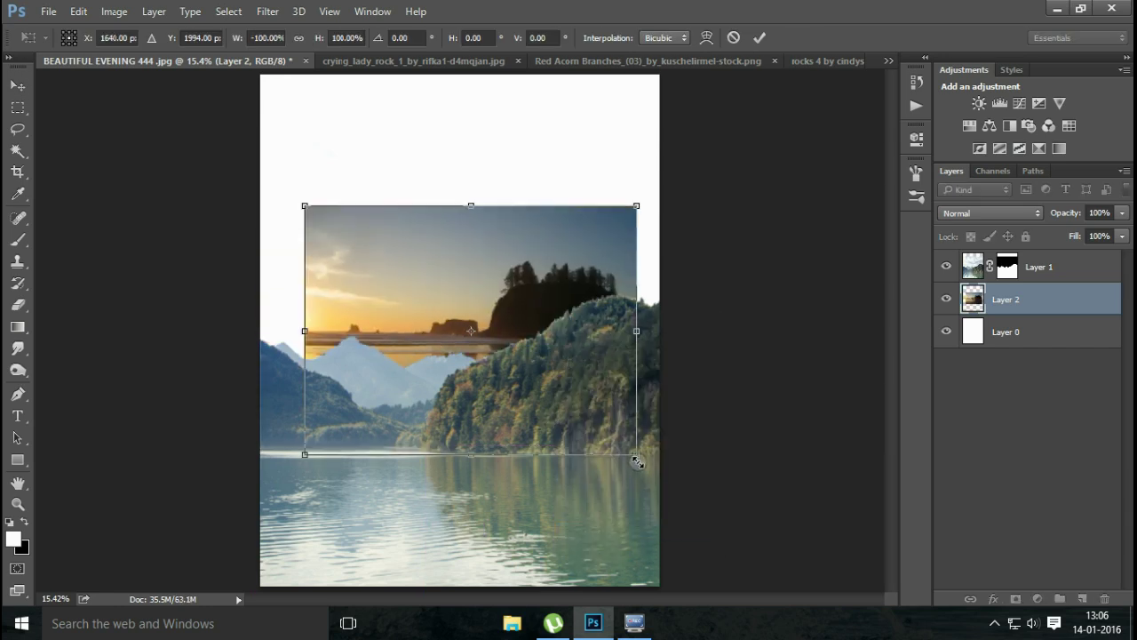
pyautogui.moveTo(636, 460); pyautogui.dragTo(642, 461)
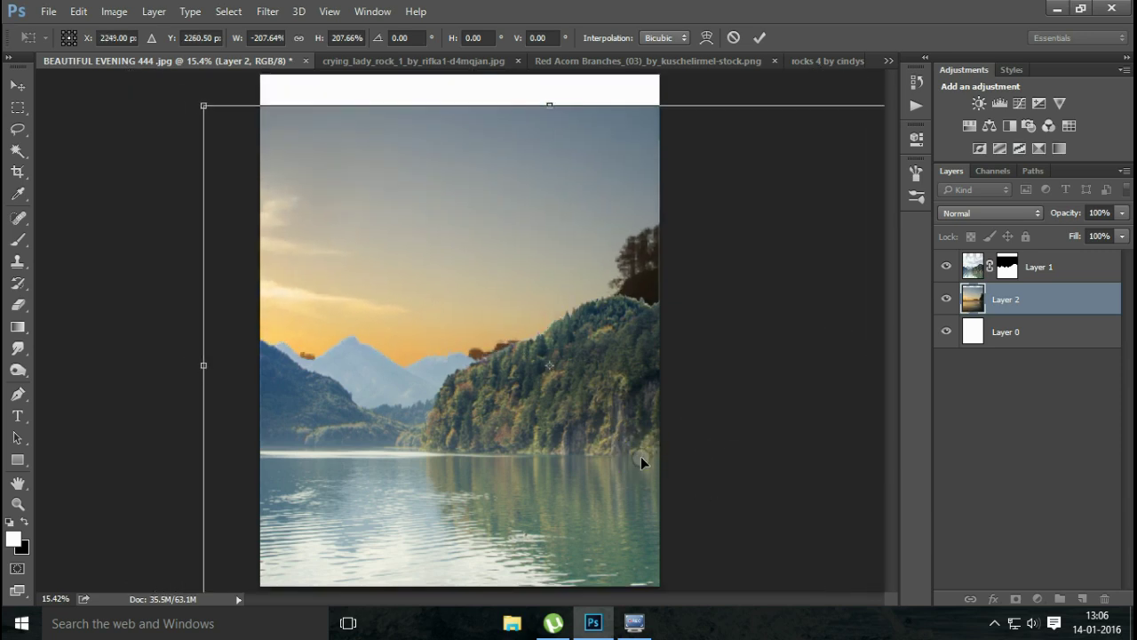
pyautogui.hotkey('ctrl', '-')
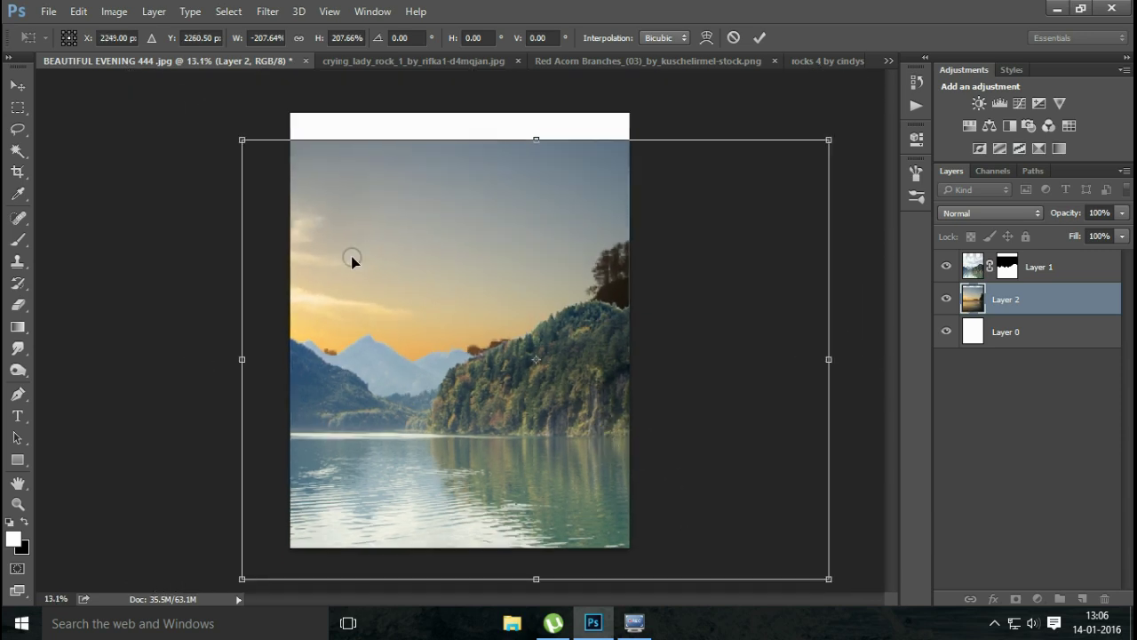
pyautogui.moveTo(241, 137); pyautogui.dragTo(183, 91)
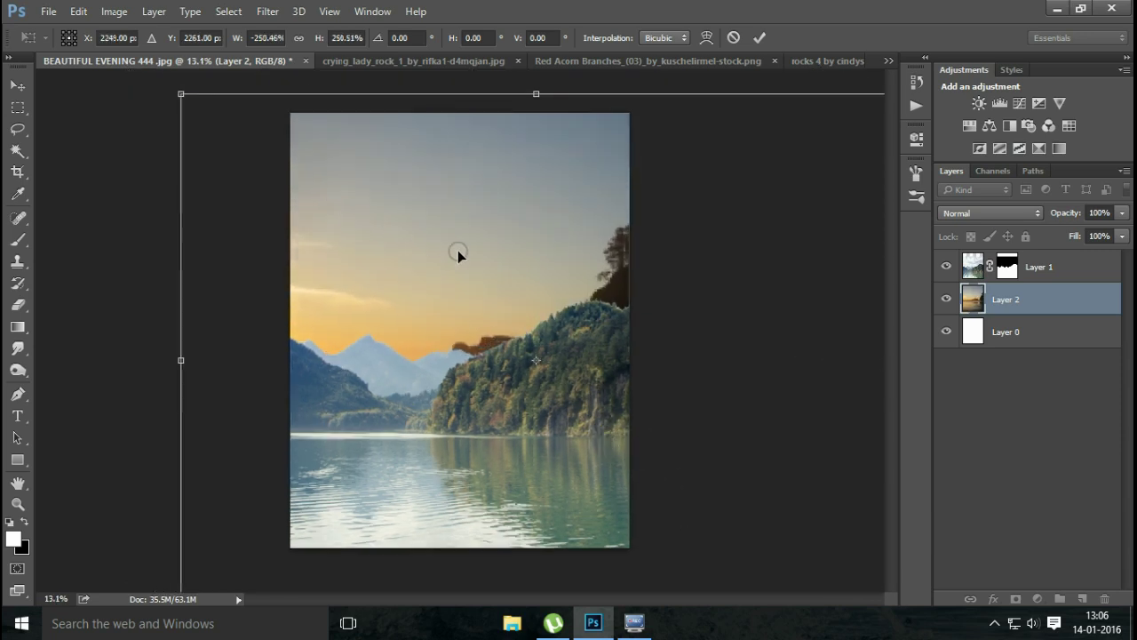
pyautogui.moveTo(457, 249)
pyautogui.mouseDown()
pyautogui.moveTo(567, 251)
pyautogui.moveTo(574, 276)
pyautogui.mouseUp()
pyautogui.press('Return')
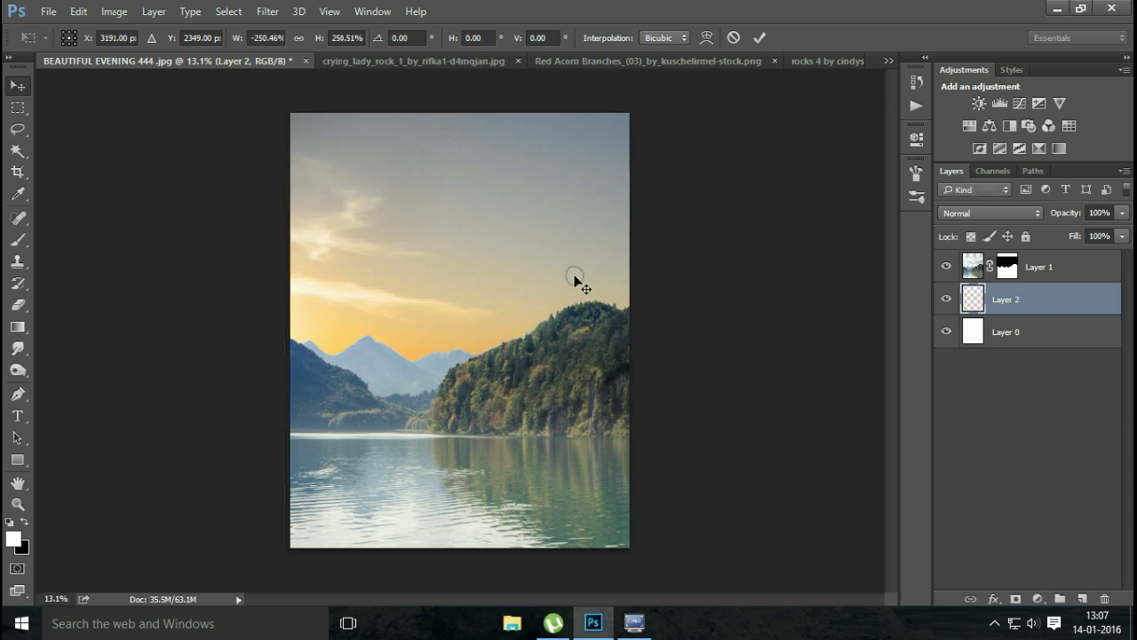
# Step: Raise Layer 1 and enlarge it to about 113% across the canvas, then zoom into the ridge
pyautogui.click(1058, 268)
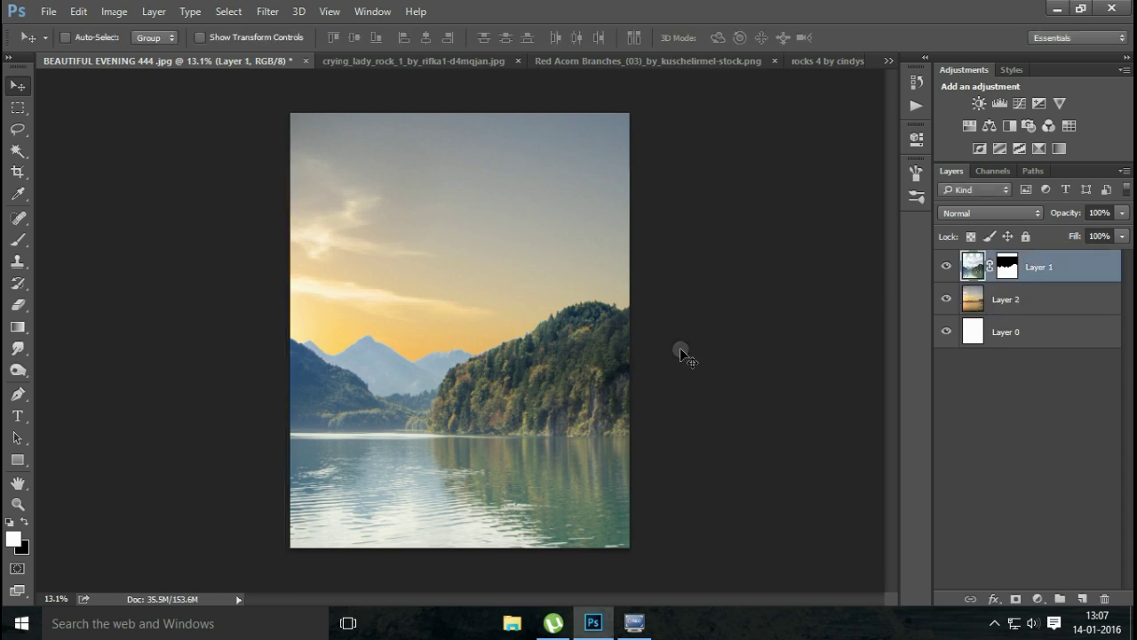
pyautogui.hotkey('ctrl', 't')
pyautogui.moveTo(548, 355); pyautogui.dragTo(550, 318)
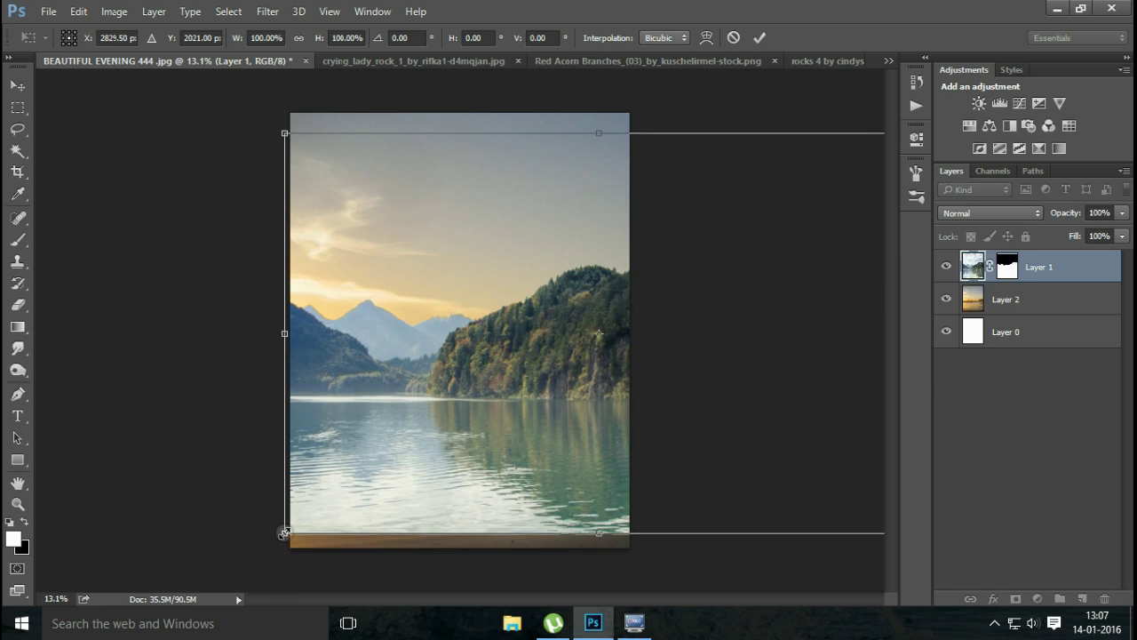
pyautogui.moveTo(284, 533); pyautogui.dragTo(257, 551)
pyautogui.moveTo(380, 455)
pyautogui.mouseDown()
pyautogui.moveTo(450, 431)
pyautogui.moveTo(440, 433)
pyautogui.mouseUp()
pyautogui.moveTo(274, 546); pyautogui.dragTo(260, 558)
pyautogui.moveTo(388, 473); pyautogui.dragTo(415, 473)
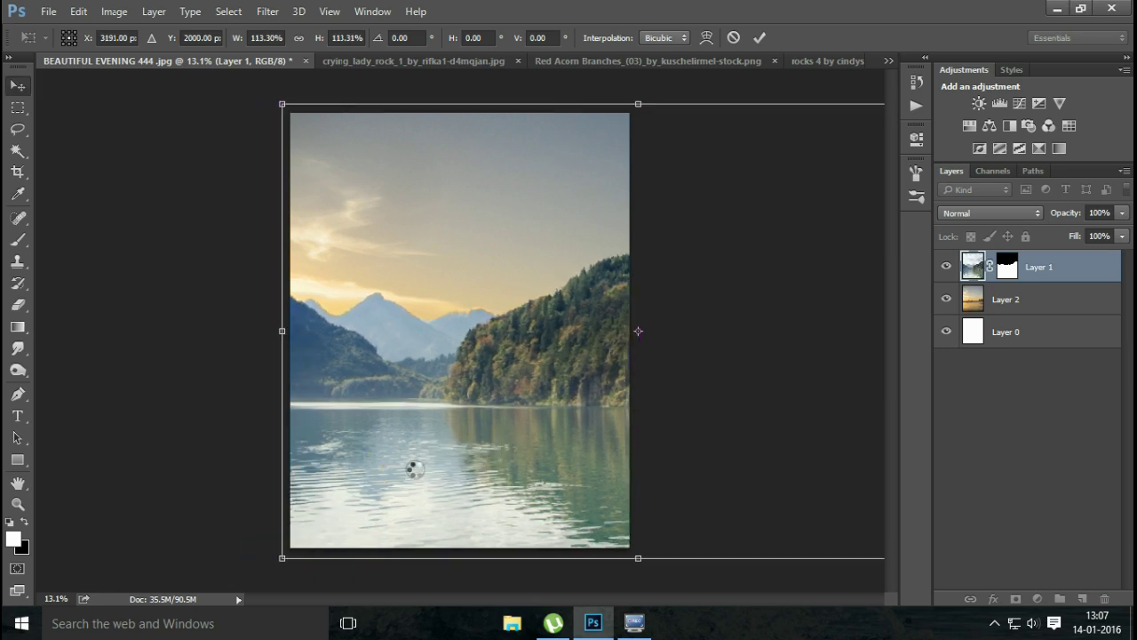
pyautogui.press('Return')
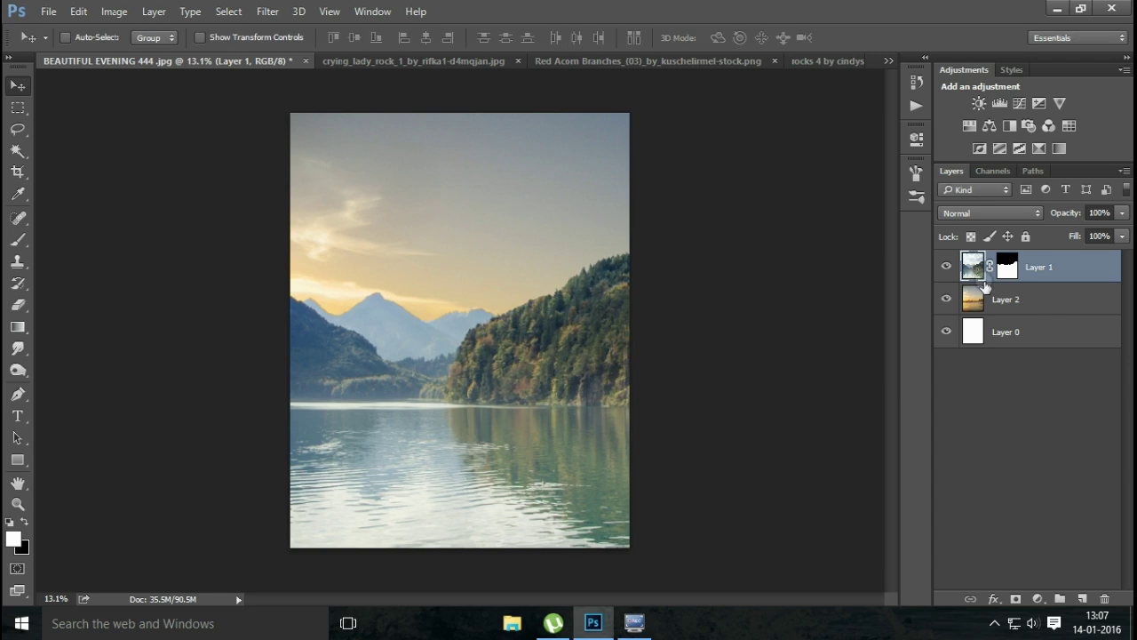
pyautogui.press('z')
pyautogui.moveTo(553, 299); pyautogui.dragTo(649, 287)
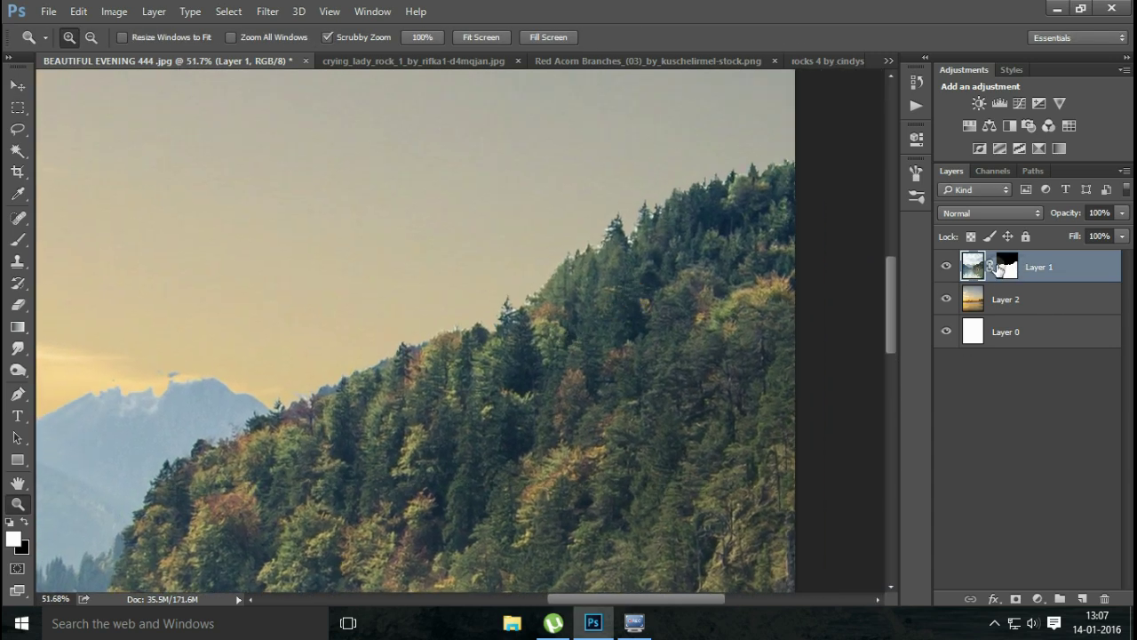
# Step: Use Refine Mask's Refine Radius brush on Layer 1's mask along the tree line and left mountain ridge
pyautogui.rightClick(999, 266)
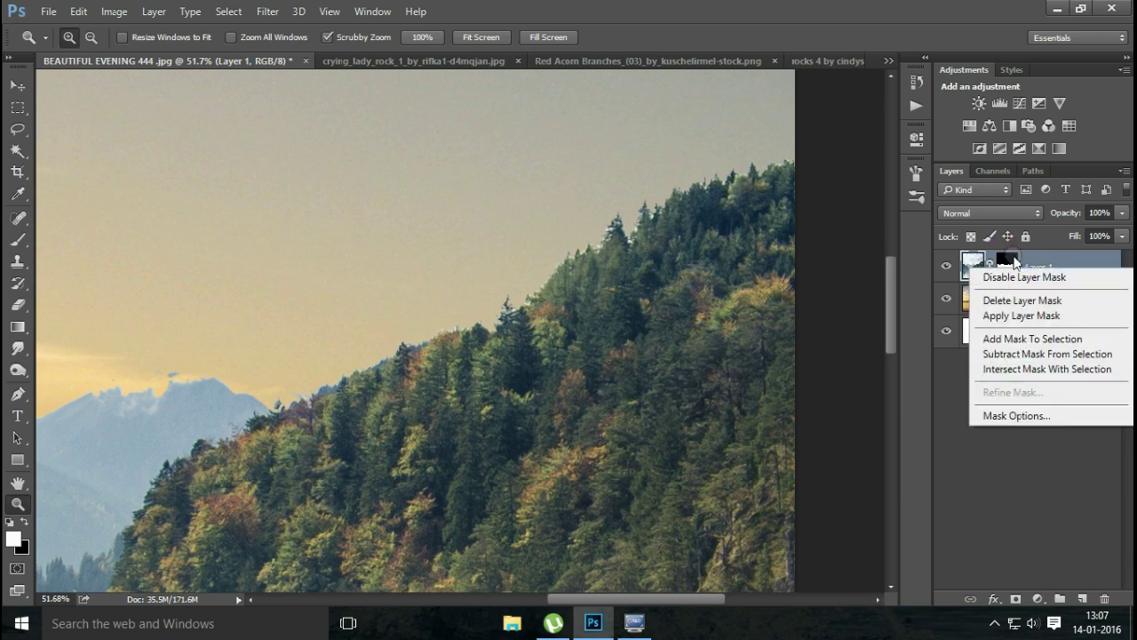
pyautogui.click(1015, 262)
pyautogui.click(1008, 262)
pyautogui.rightClick(1009, 260)
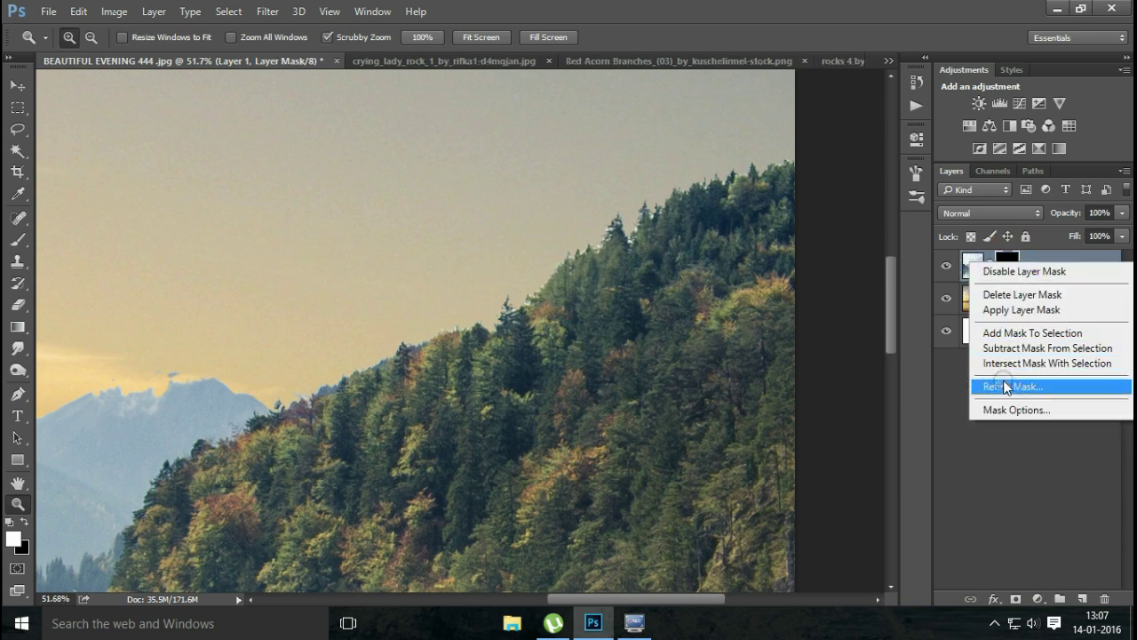
pyautogui.click(1006, 387)
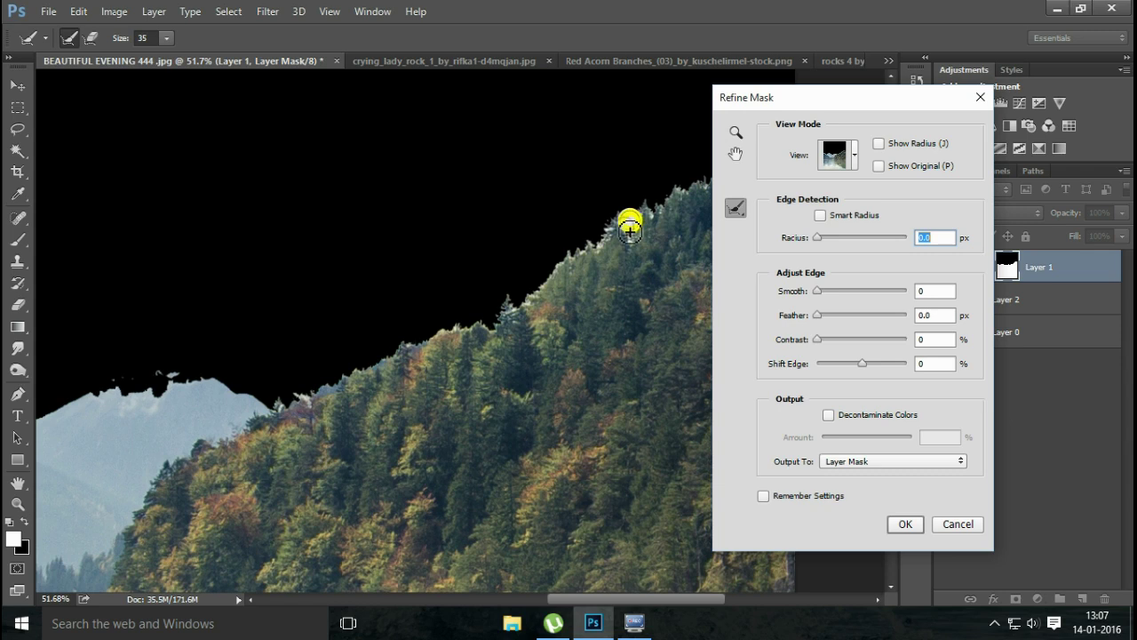
pyautogui.moveTo(629, 230); pyautogui.dragTo(707, 181)
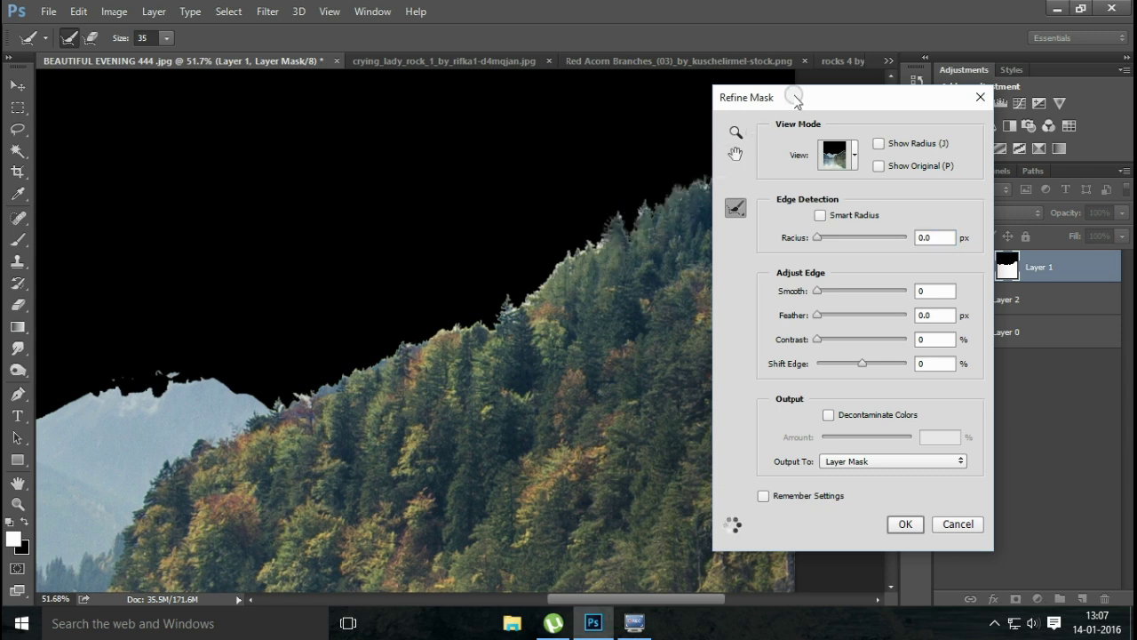
pyautogui.moveTo(796, 100); pyautogui.dragTo(961, 107)
pyautogui.moveTo(786, 158)
pyautogui.mouseDown()
pyautogui.moveTo(480, 332)
pyautogui.moveTo(271, 412)
pyautogui.mouseUp()
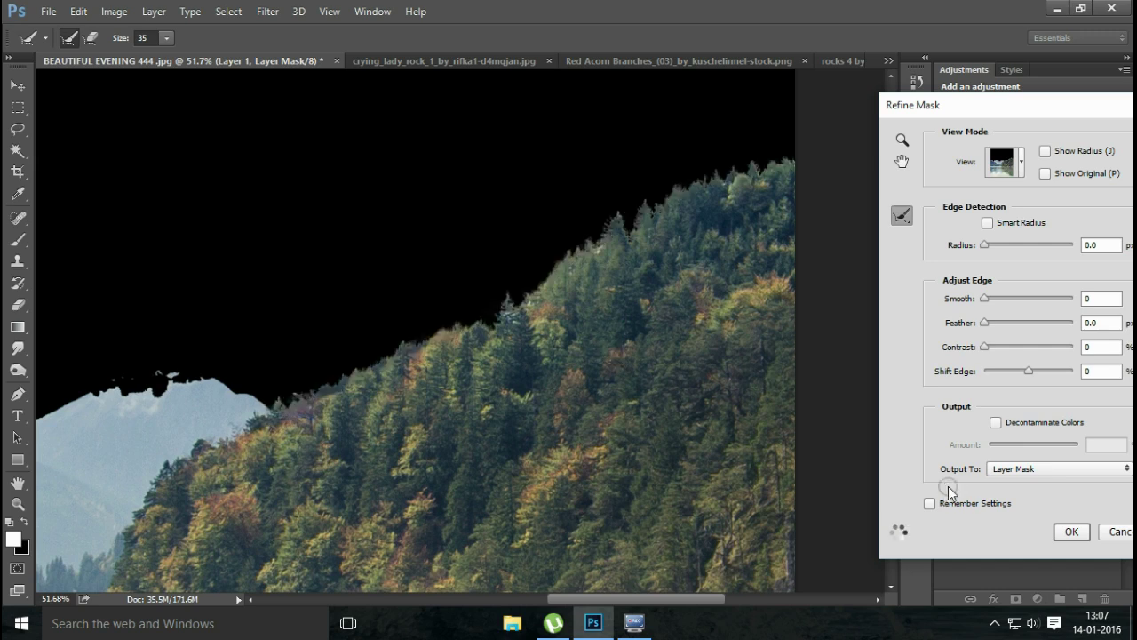
pyautogui.moveTo(266, 341)
pyautogui.mouseDown()
pyautogui.moveTo(536, 362)
pyautogui.moveTo(545, 393)
pyautogui.mouseUp()
pyautogui.moveTo(303, 385); pyautogui.dragTo(329, 394)
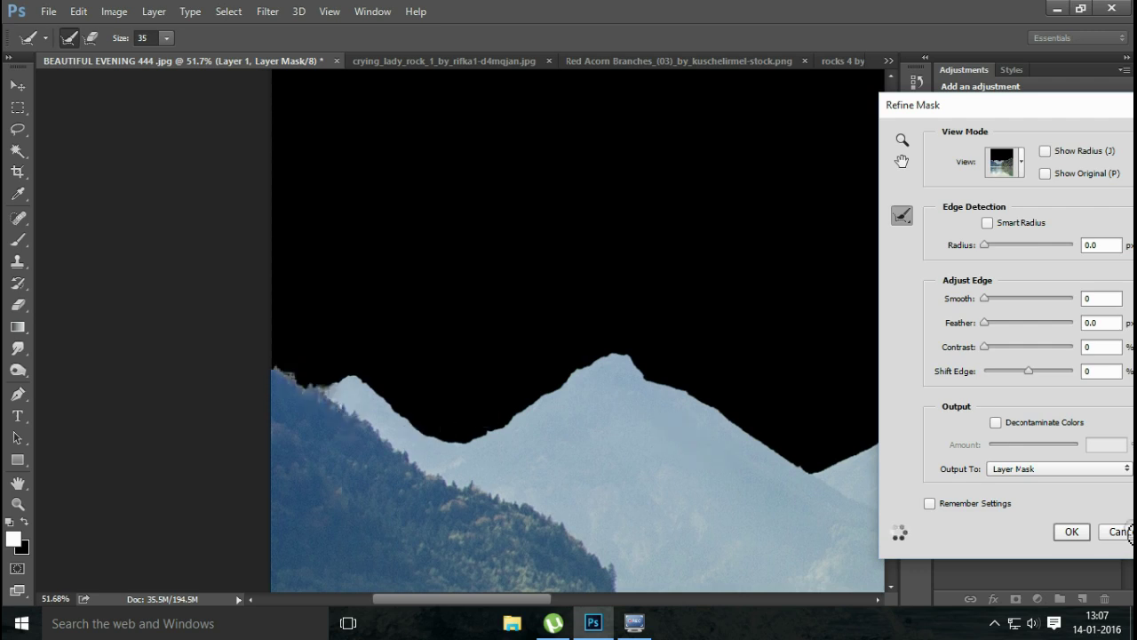
pyautogui.click(1078, 533)
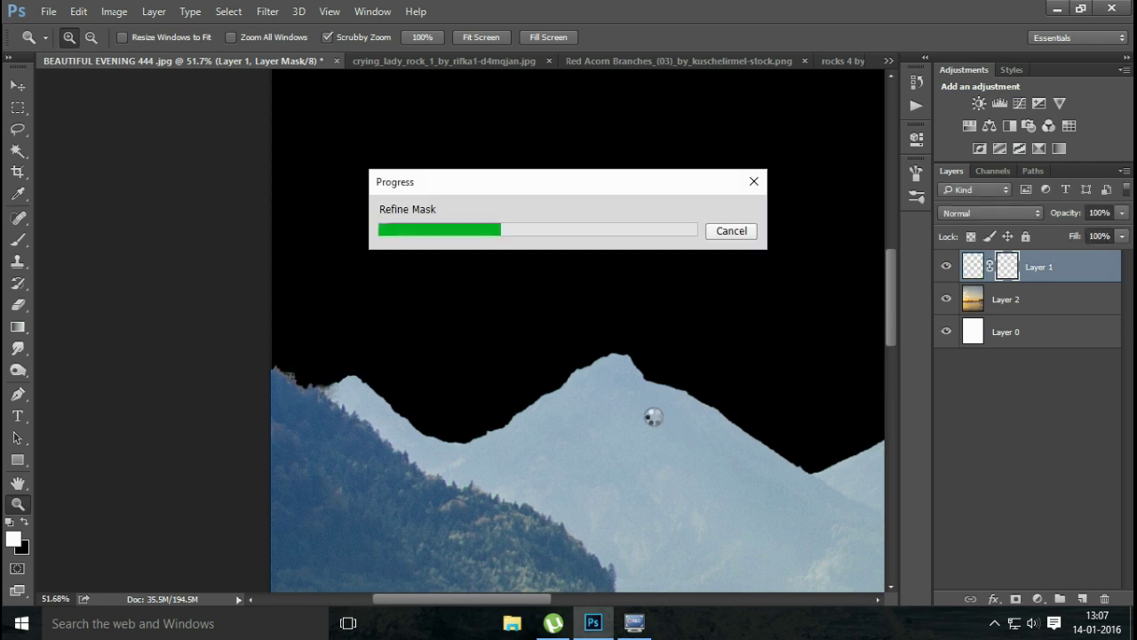
pyautogui.moveTo(654, 417); pyautogui.dragTo(321, 337)
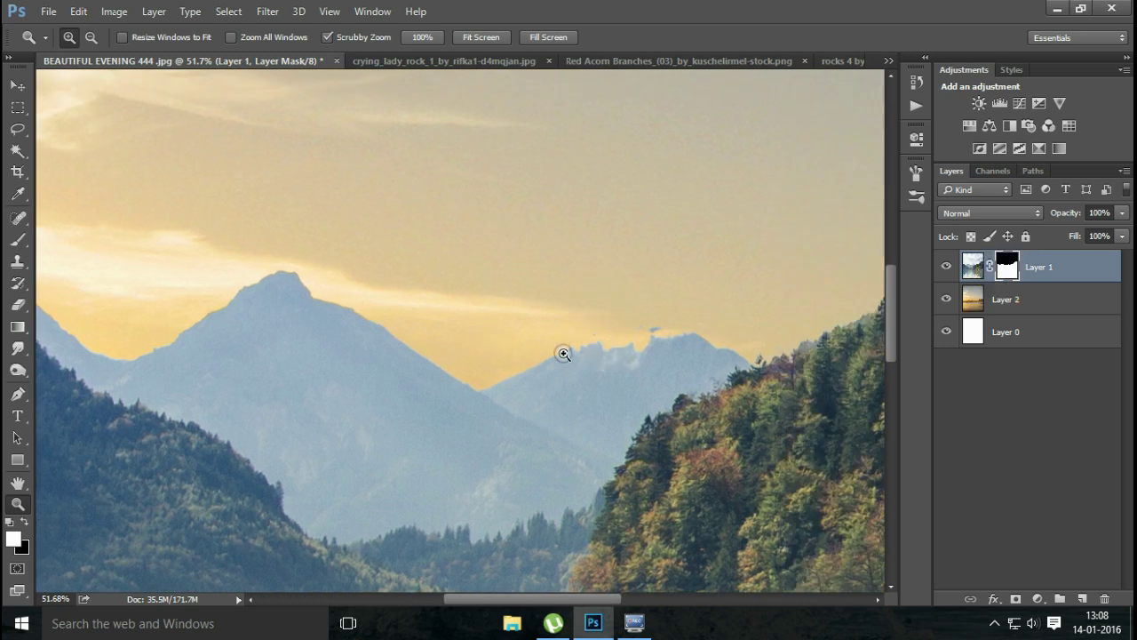
# Step: Set up a black brush at 24% opacity and 49% flow
pyautogui.press('b')
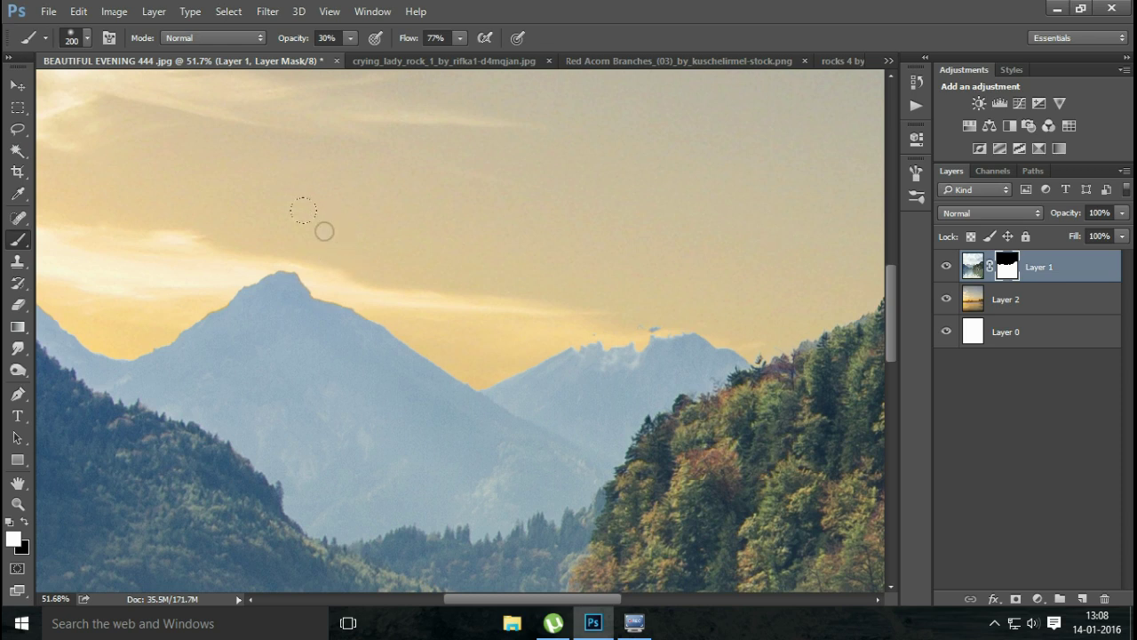
pyautogui.click(9, 523)
pyautogui.moveTo(353, 38); pyautogui.dragTo(343, 51)
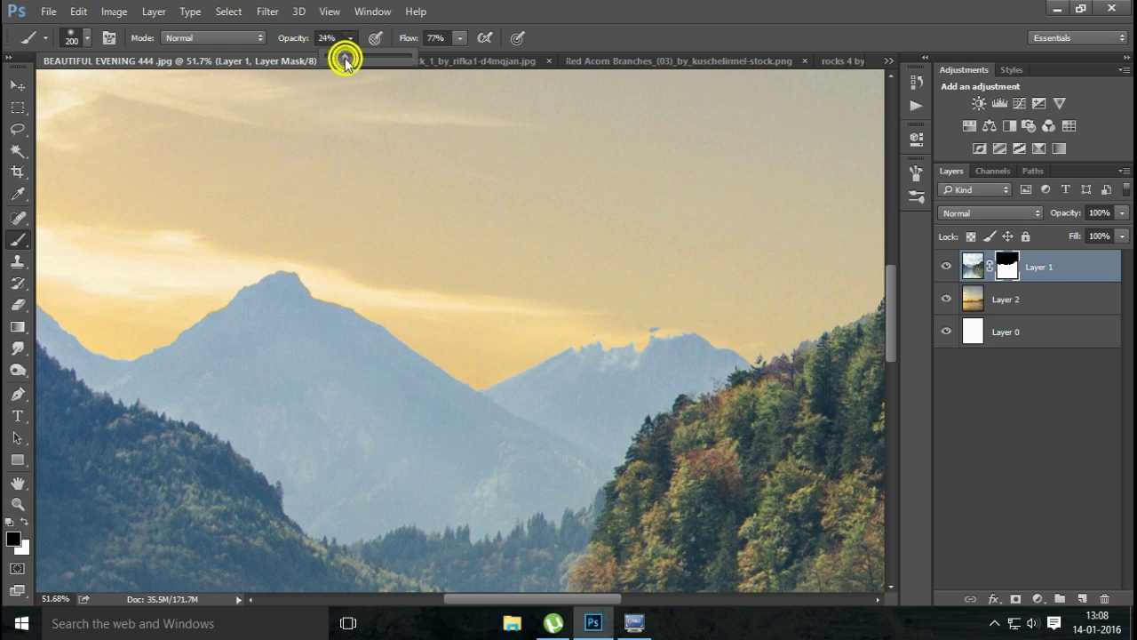
pyautogui.click(455, 37)
pyautogui.moveTo(460, 55); pyautogui.dragTo(435, 55)
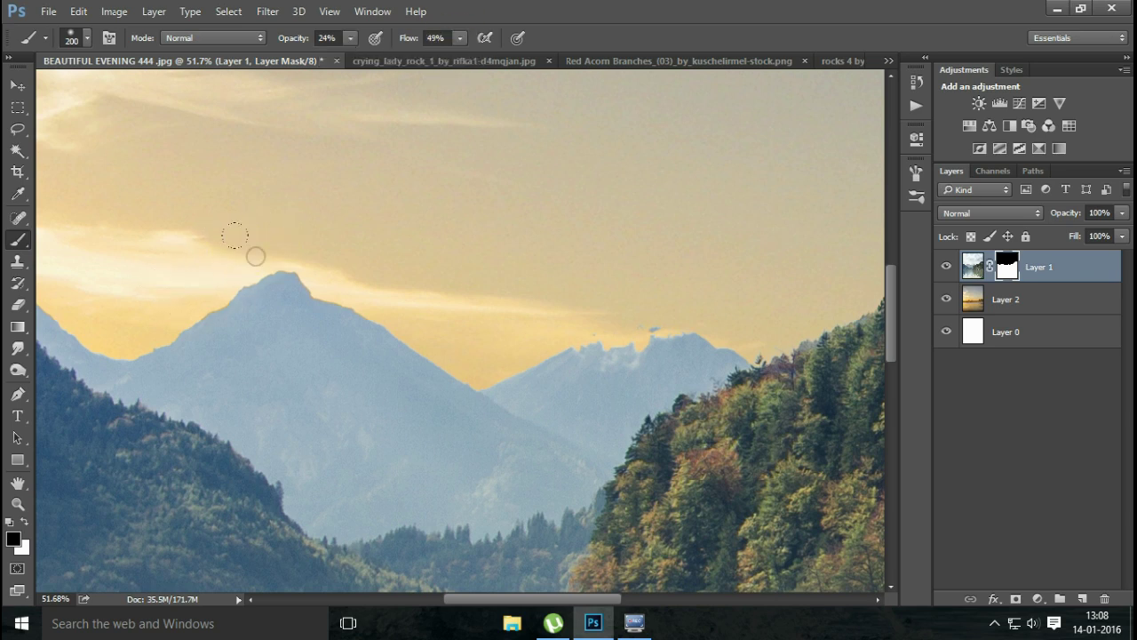
# Step: Softly paint black on Layer 1's mask along the left ridge and near the right peak
pyautogui.moveTo(234, 236)
pyautogui.mouseDown()
pyautogui.moveTo(427, 329)
pyautogui.moveTo(541, 310)
pyautogui.mouseUp()
pyautogui.moveTo(661, 310)
pyautogui.mouseDown()
pyautogui.moveTo(709, 309)
pyautogui.moveTo(589, 323)
pyautogui.mouseUp()
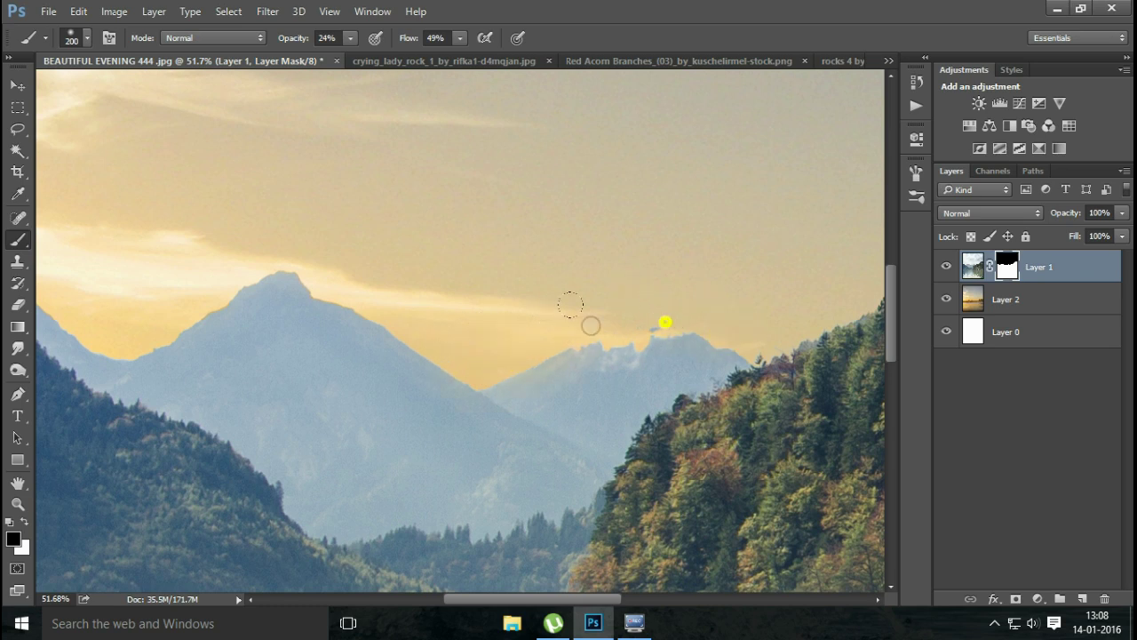
pyautogui.hscroll(-3, 586, 267)
pyautogui.moveTo(503, 266); pyautogui.dragTo(382, 318)
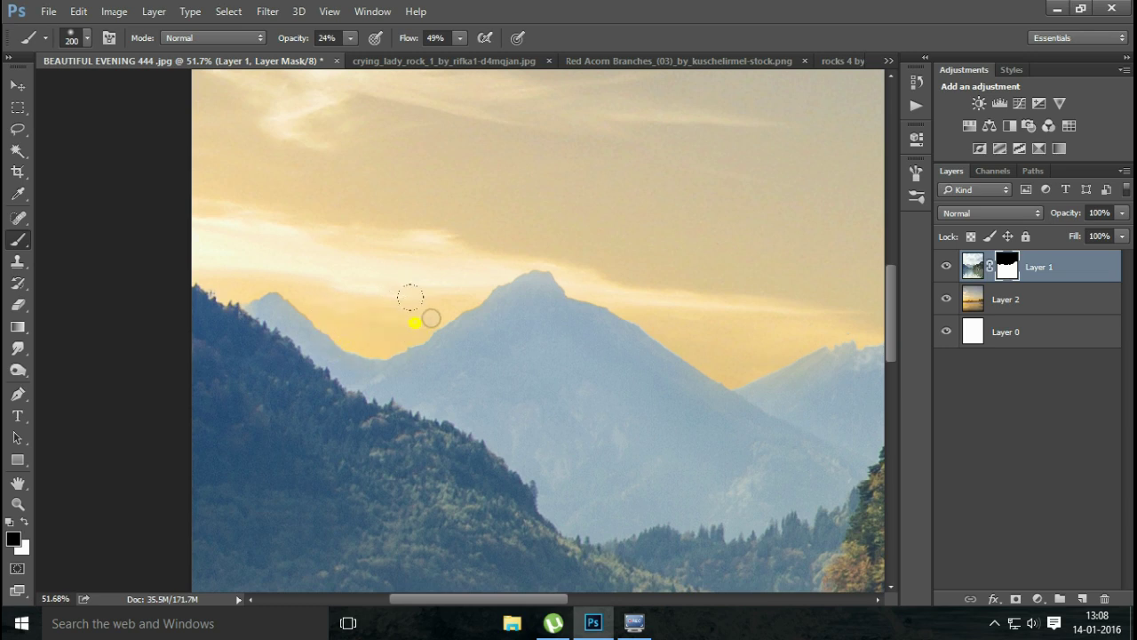
pyautogui.hotkey('ctrl', '0')
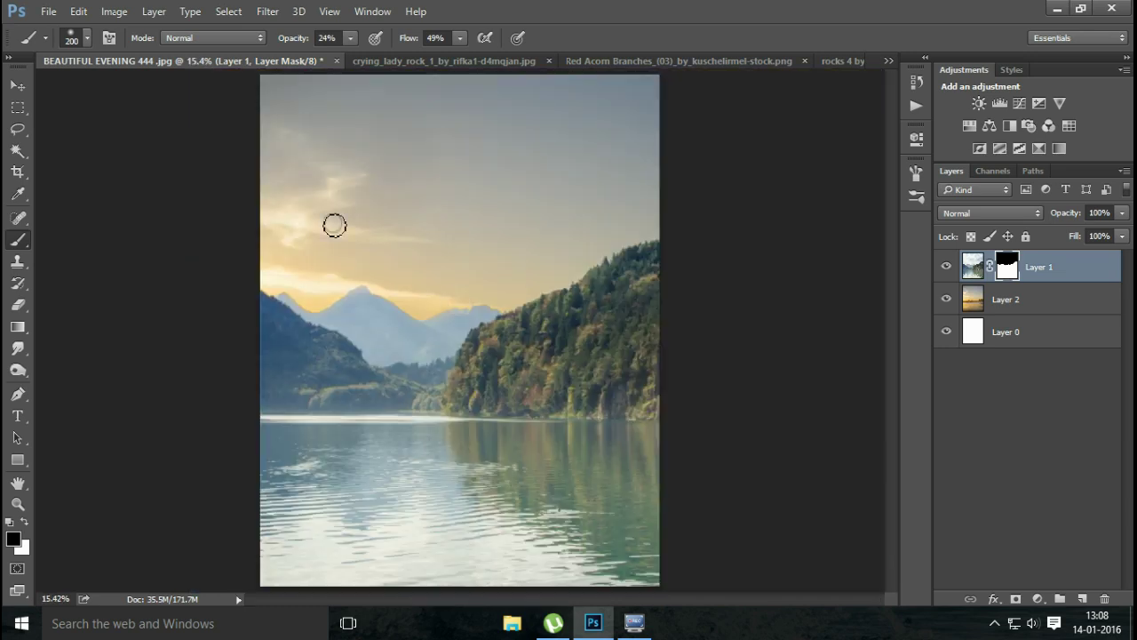
# Step: Close the crying lady rock tab and bring the rocks 4 image into BEAUTIFUL EVENING as Layer 3
pyautogui.click(23, 84)
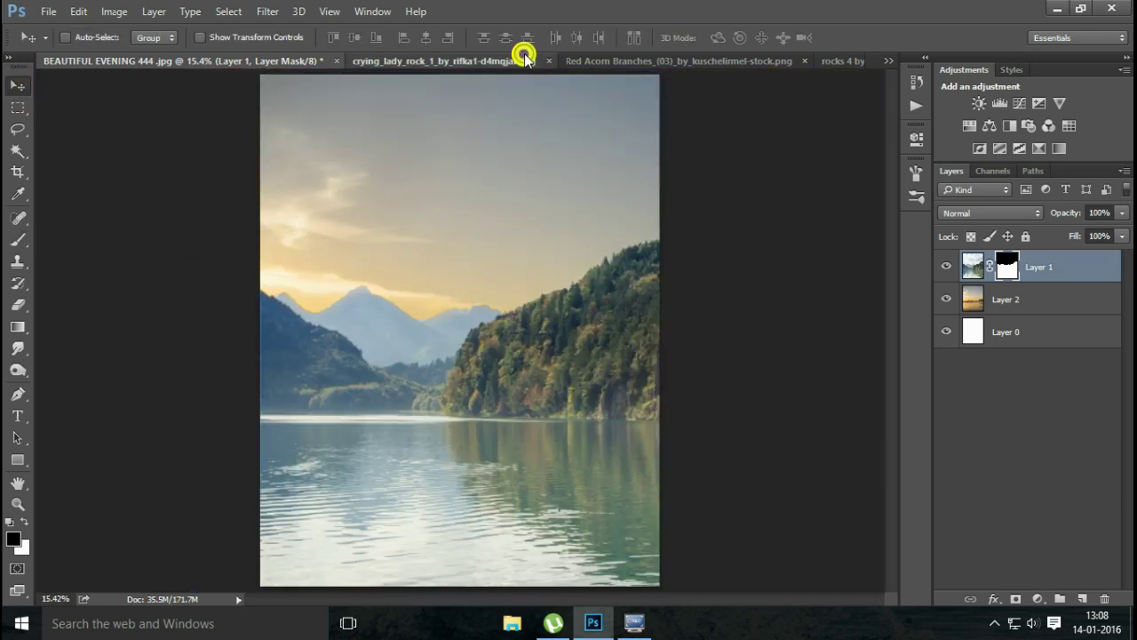
pyautogui.click(465, 60)
pyautogui.click(466, 60)
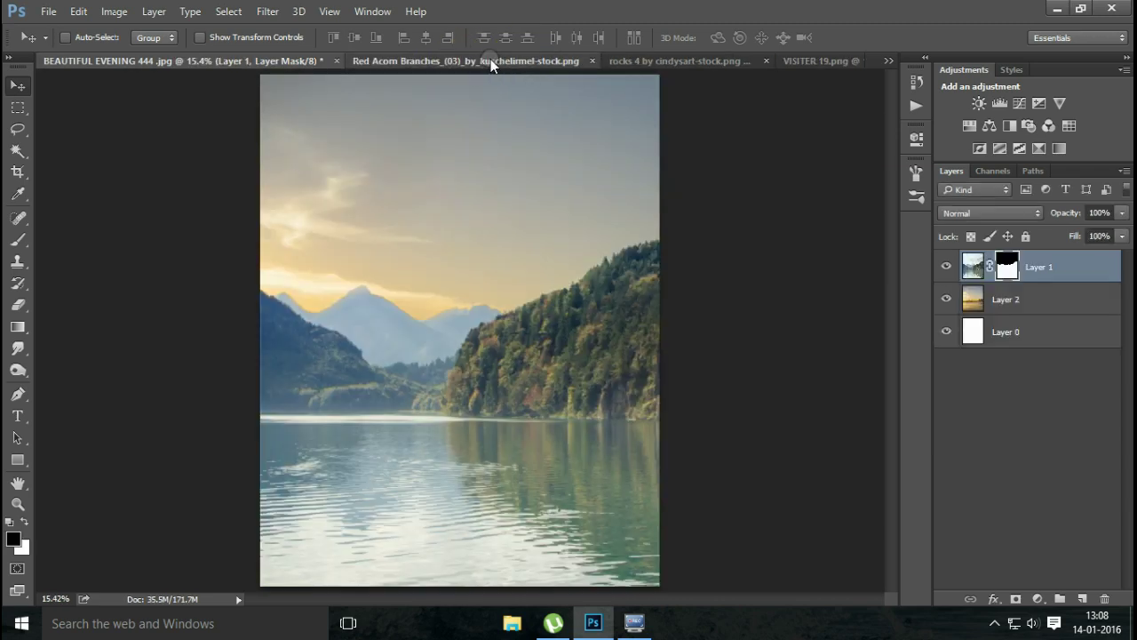
pyautogui.click(491, 59)
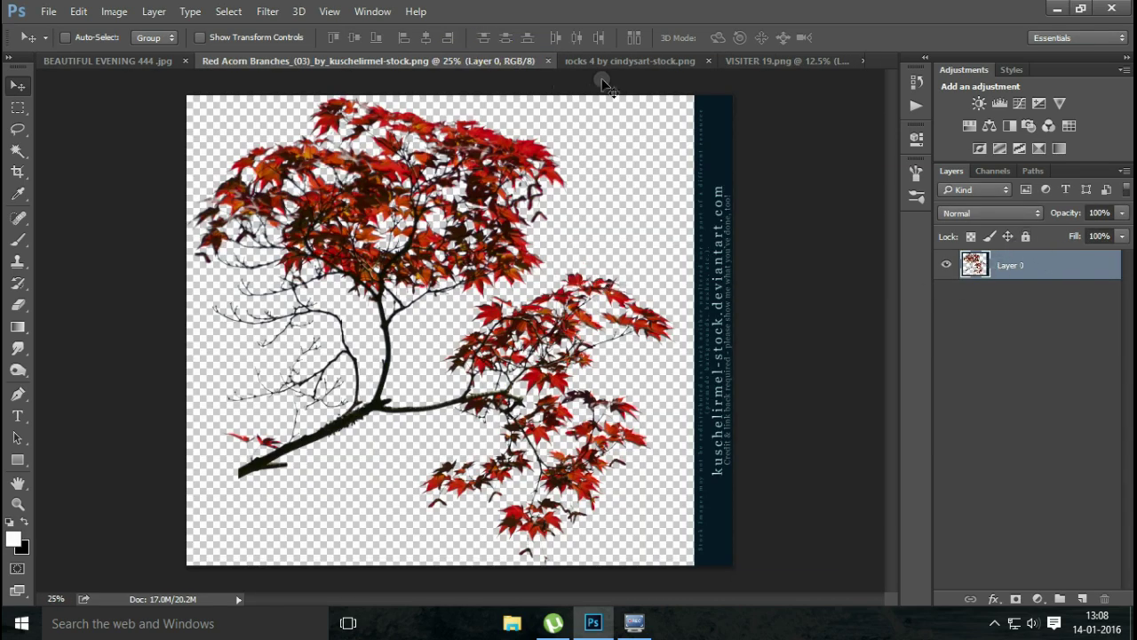
pyautogui.click(630, 60)
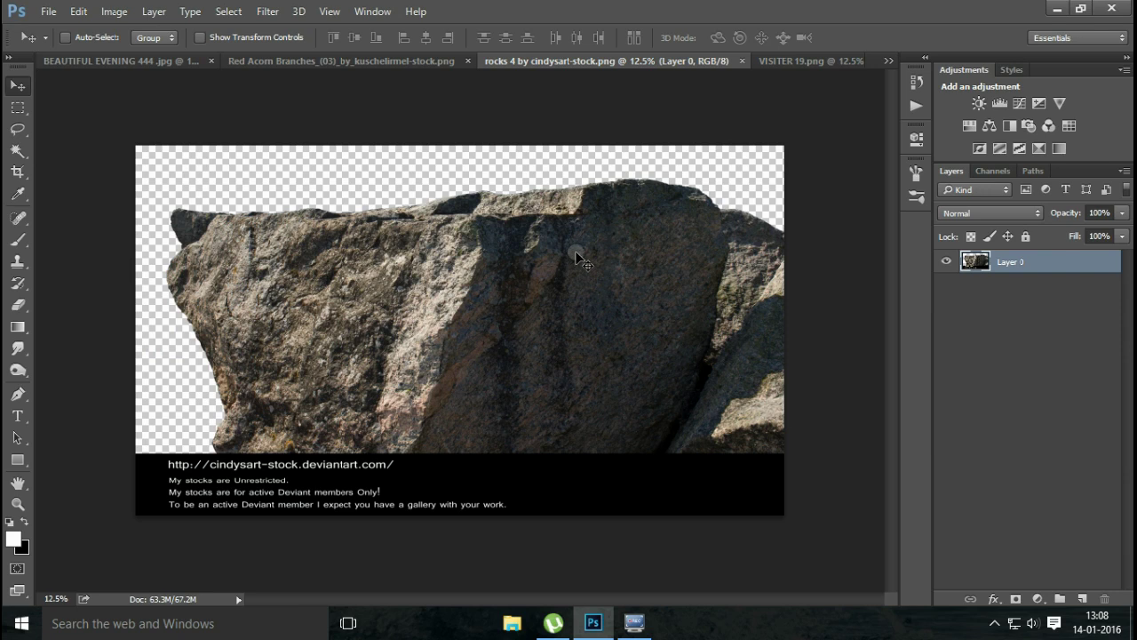
pyautogui.click(823, 57)
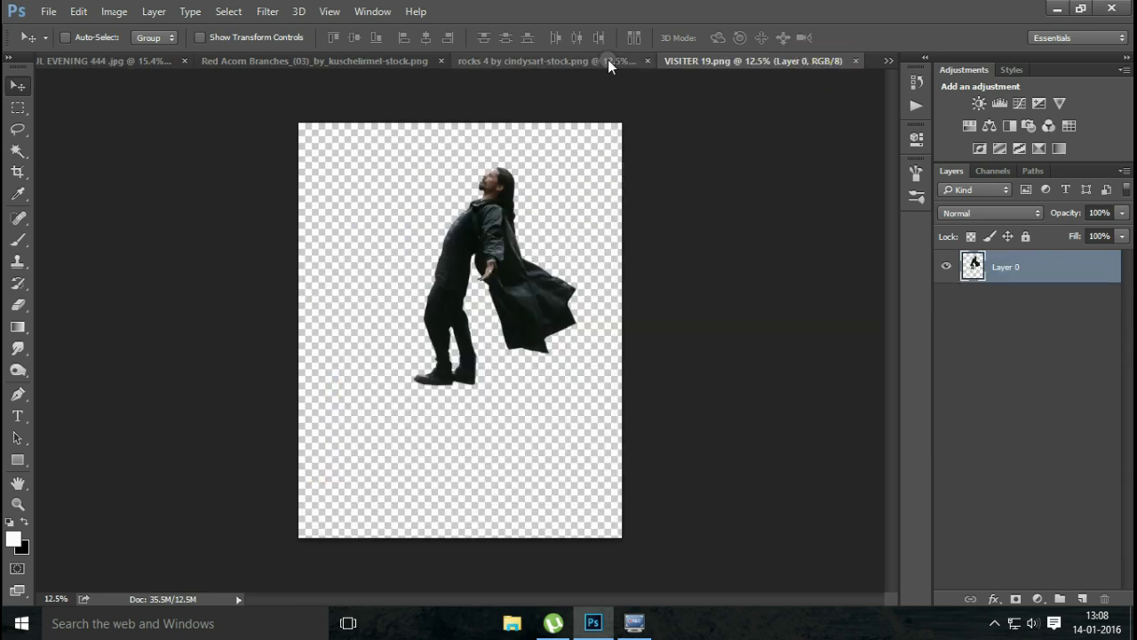
pyautogui.click(607, 61)
pyautogui.moveTo(523, 280)
pyautogui.mouseDown()
pyautogui.moveTo(520, 338)
pyautogui.moveTo(751, 359)
pyautogui.mouseUp()
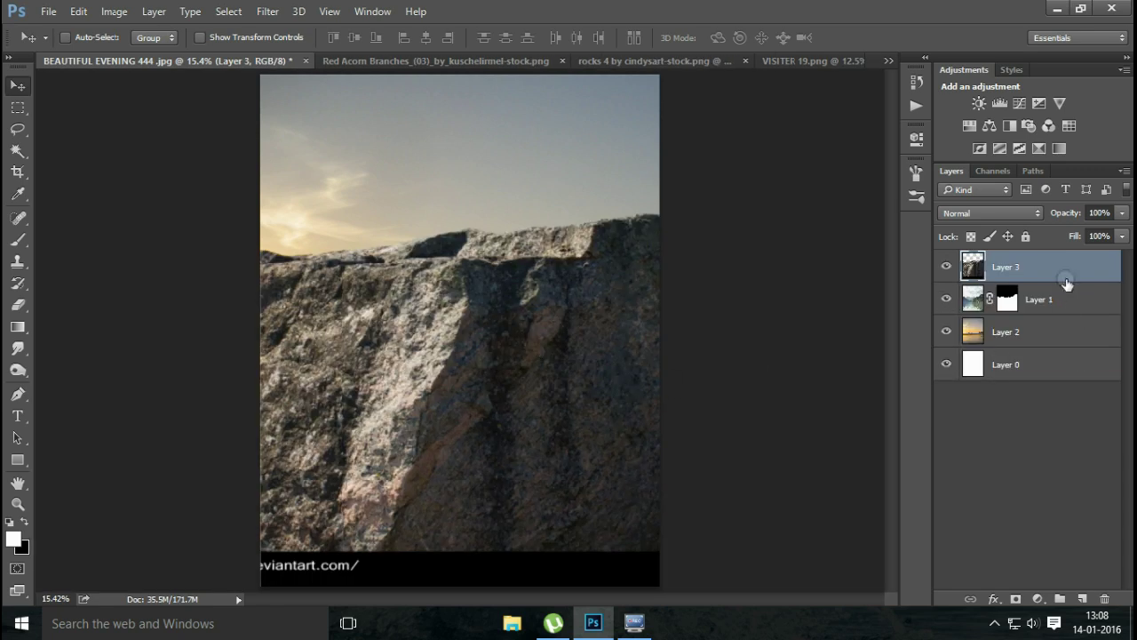
# Step: Resize the rock to roughly 97% and place it as a large outcrop on the right above the water
pyautogui.hotkey('ctrl', 't')
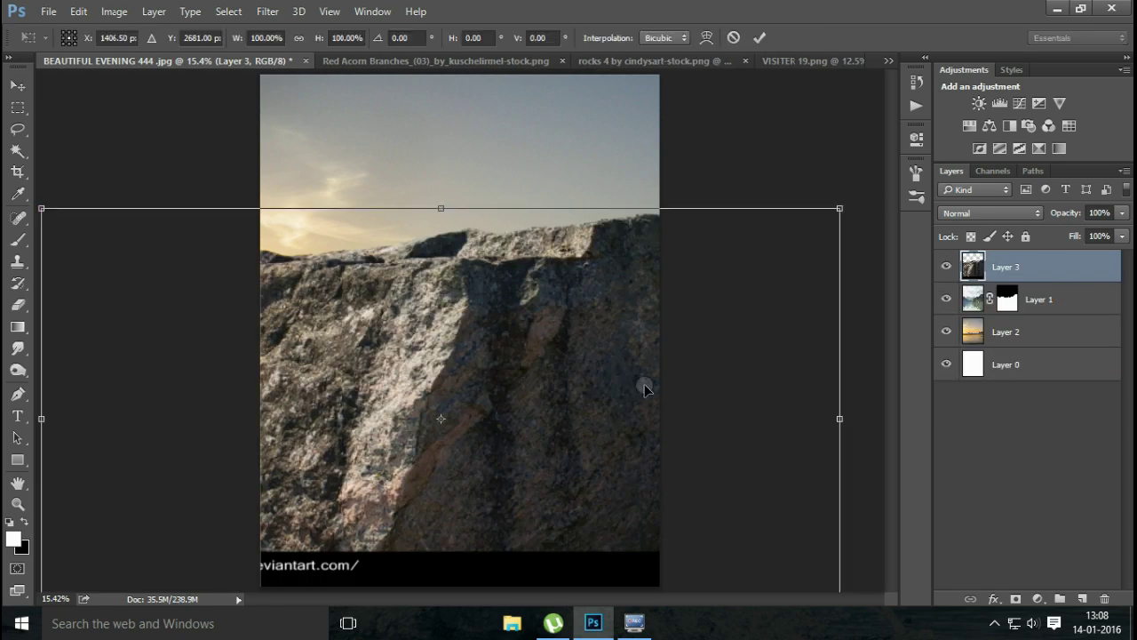
pyautogui.moveTo(835, 205); pyautogui.dragTo(681, 292)
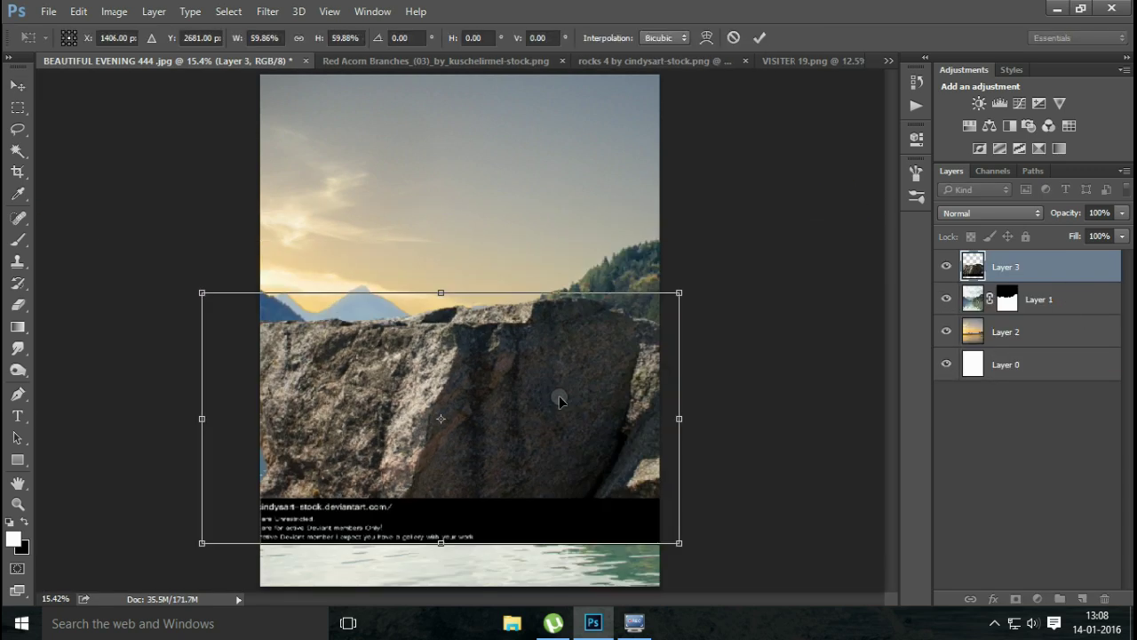
pyautogui.moveTo(559, 399); pyautogui.dragTo(687, 482)
pyautogui.moveTo(329, 375); pyautogui.dragTo(293, 354)
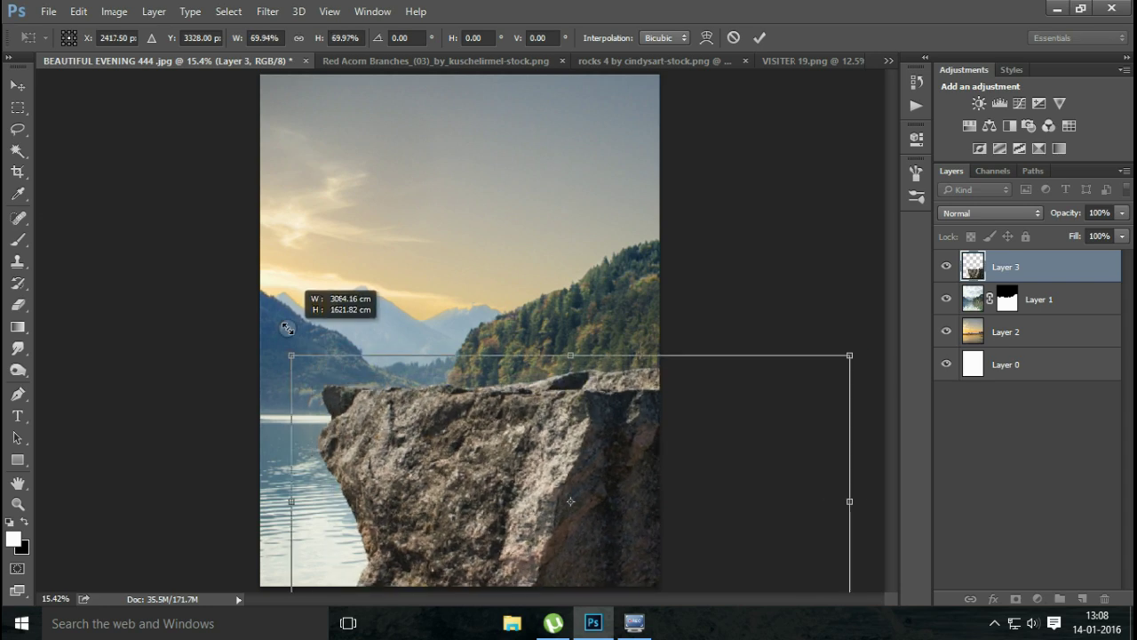
pyautogui.moveTo(465, 419); pyautogui.dragTo(528, 386)
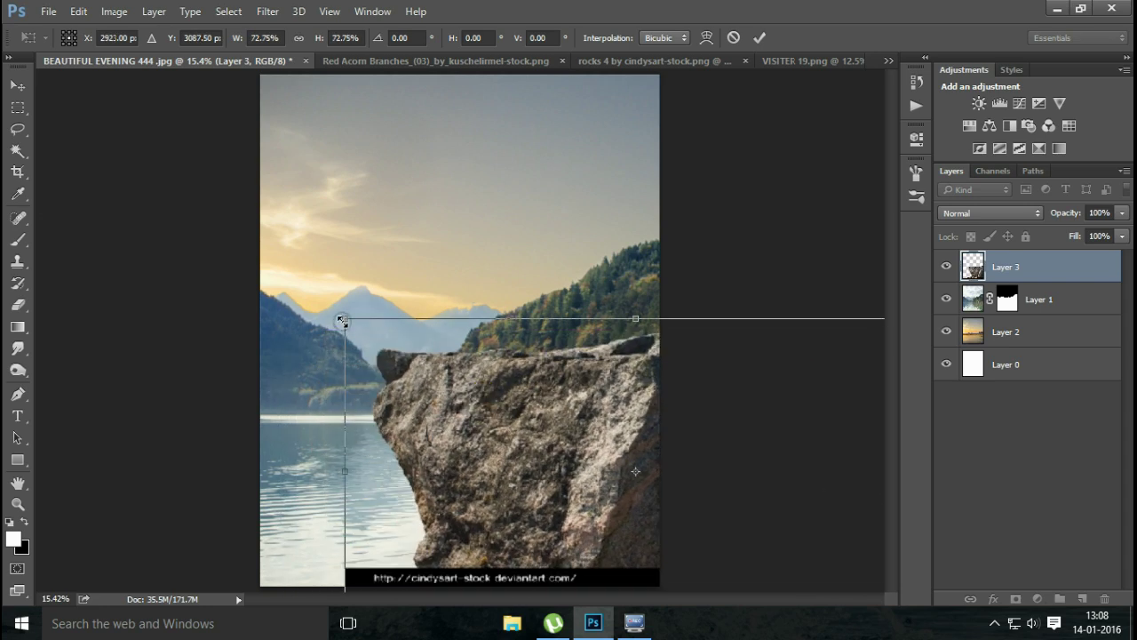
pyautogui.moveTo(341, 319); pyautogui.dragTo(267, 276)
pyautogui.moveTo(469, 358)
pyautogui.mouseDown()
pyautogui.moveTo(584, 378)
pyautogui.moveTo(560, 356)
pyautogui.mouseUp()
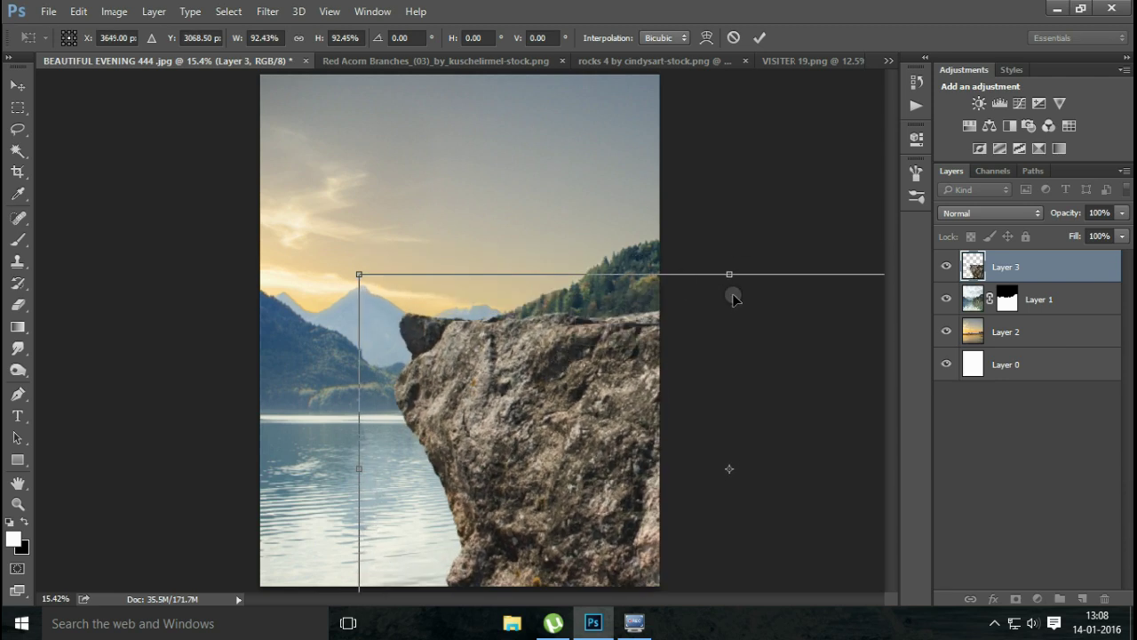
pyautogui.moveTo(731, 276); pyautogui.dragTo(732, 254)
pyautogui.moveTo(665, 332)
pyautogui.mouseDown()
pyautogui.moveTo(665, 347)
pyautogui.moveTo(691, 352)
pyautogui.mouseUp()
pyautogui.click(692, 353)
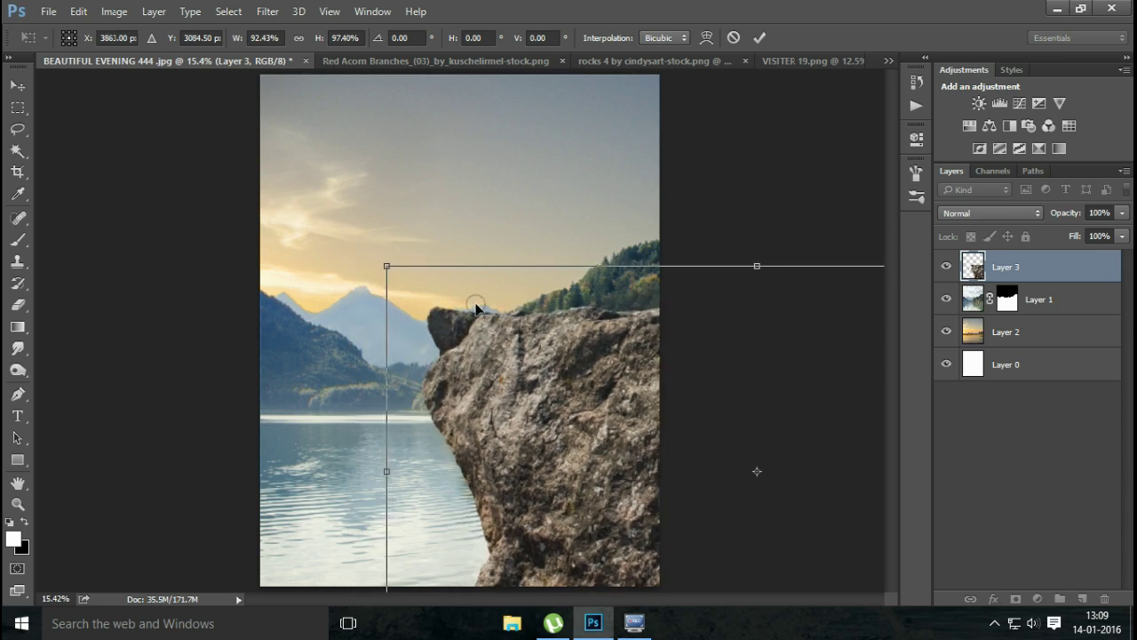
pyautogui.moveTo(387, 264); pyautogui.dragTo(382, 263)
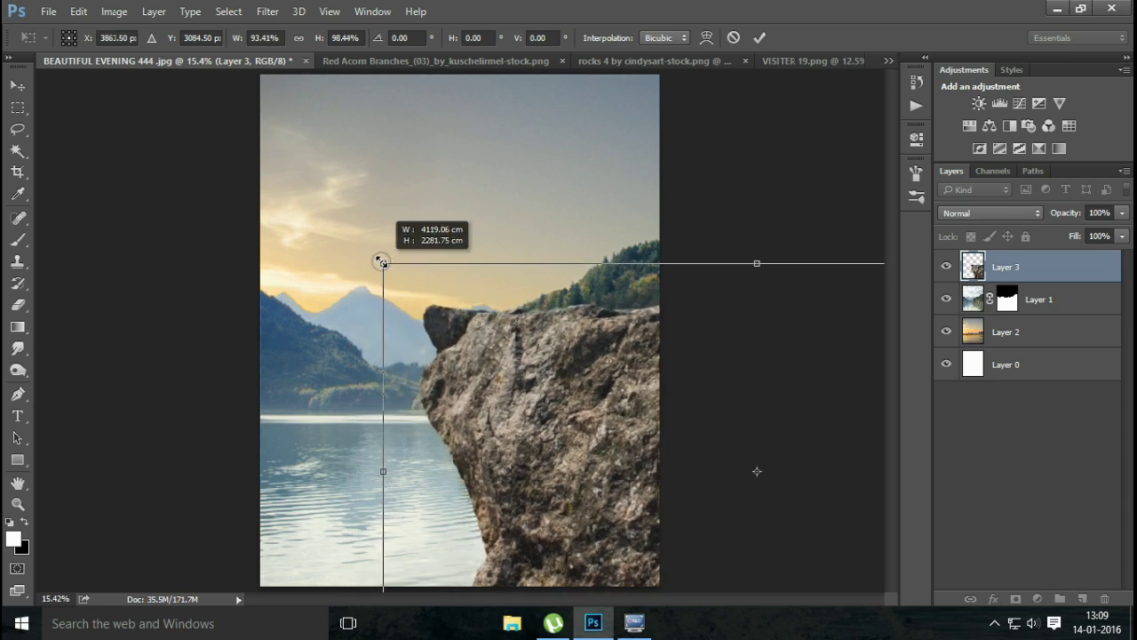
pyautogui.moveTo(488, 313); pyautogui.dragTo(497, 311)
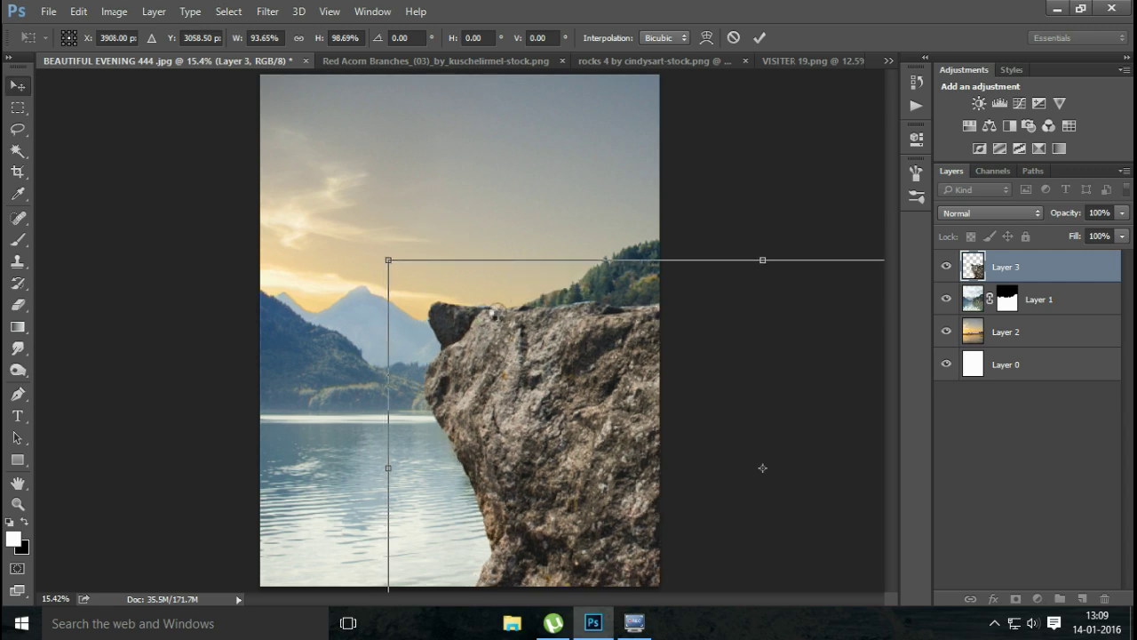
pyautogui.press('Return')
# Step: Close rocks 4, bring the red acorn branches in as Layer 4, flip horizontally, and place on the rock
pyautogui.click(509, 64)
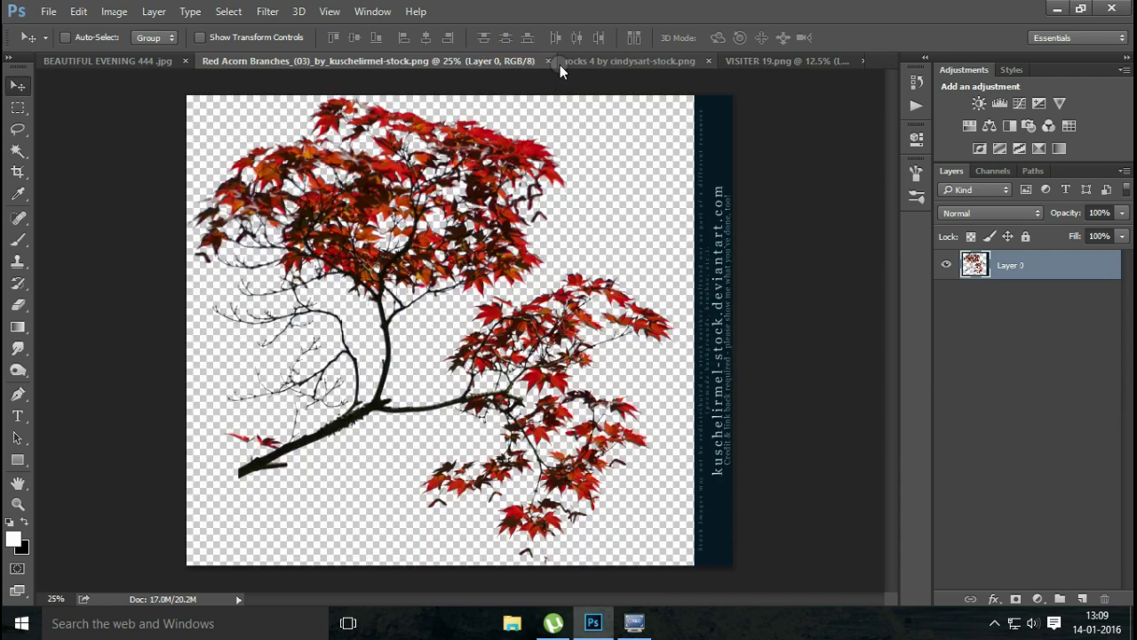
pyautogui.click(609, 63)
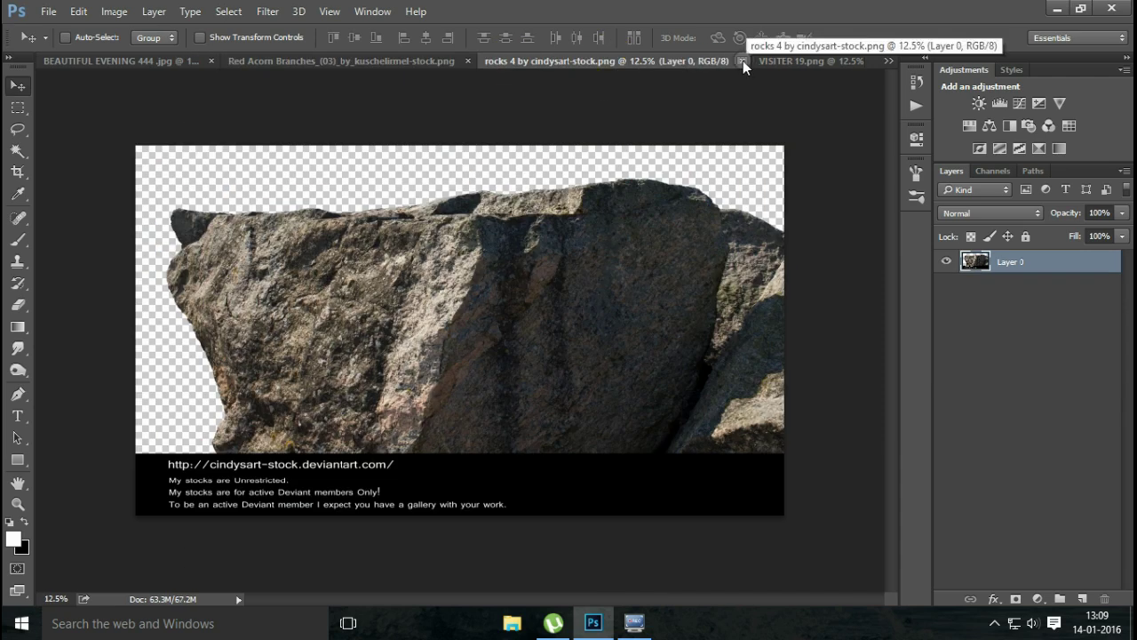
pyautogui.click(742, 61)
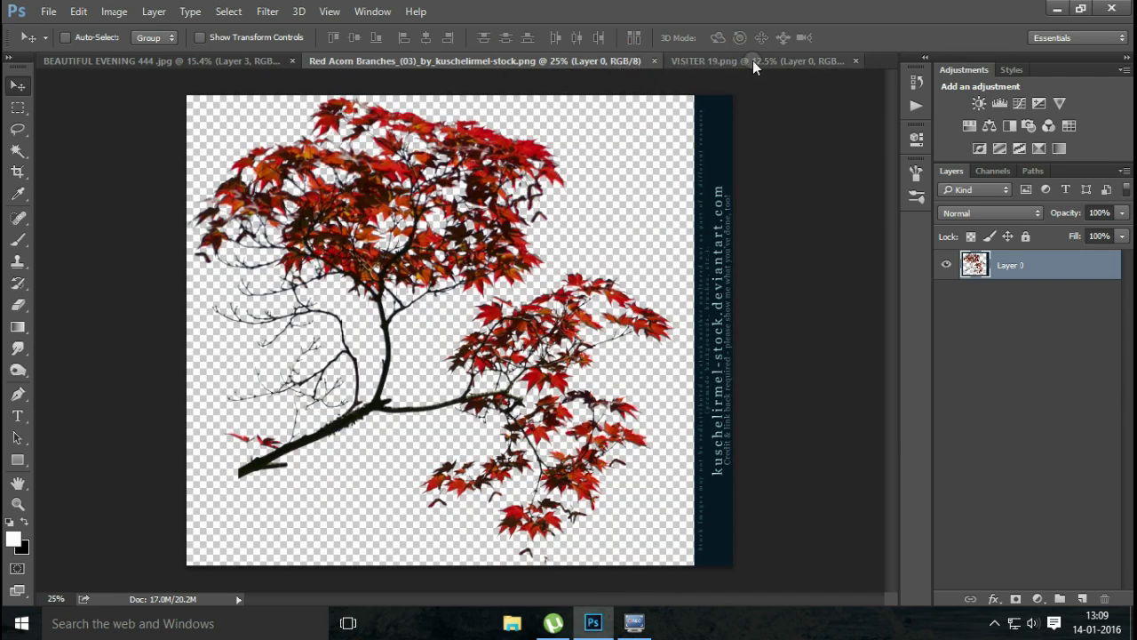
pyautogui.moveTo(479, 222); pyautogui.dragTo(538, 336)
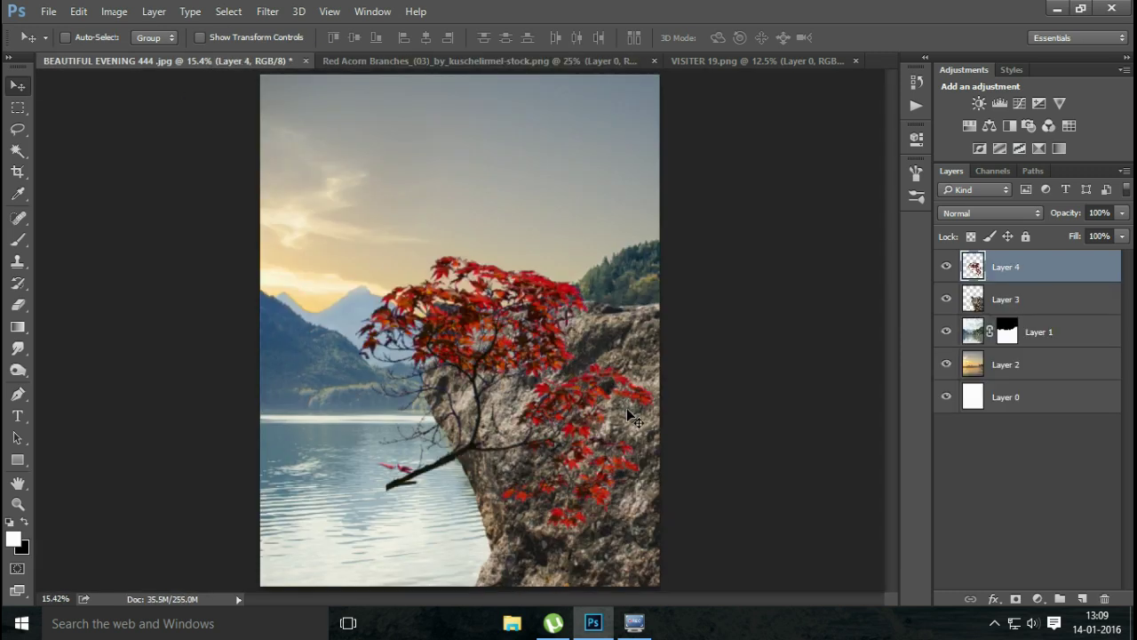
pyautogui.hotkey('ctrl', 't')
pyautogui.rightClick(636, 409)
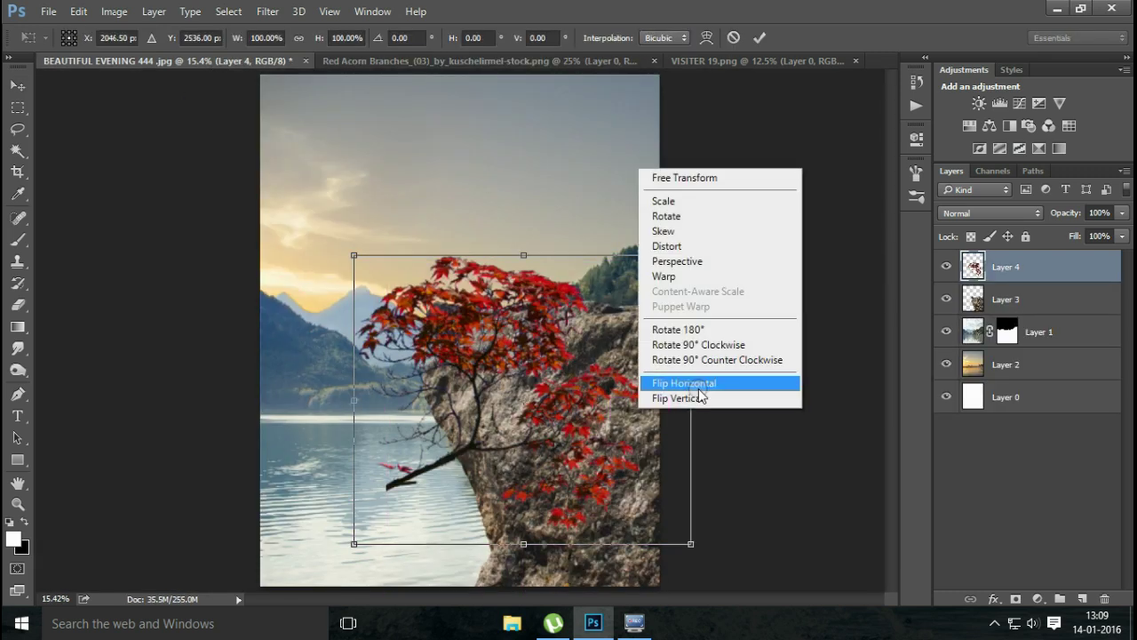
pyautogui.click(699, 384)
pyautogui.moveTo(573, 422); pyautogui.dragTo(582, 495)
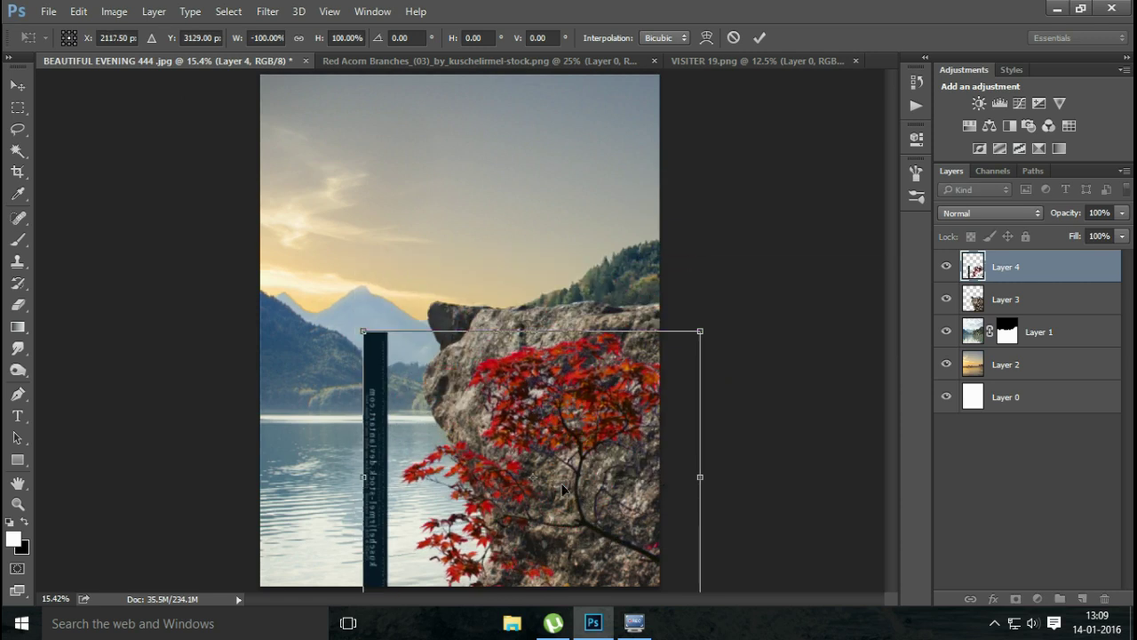
pyautogui.click(418, 452)
pyautogui.moveTo(411, 463); pyautogui.dragTo(406, 395)
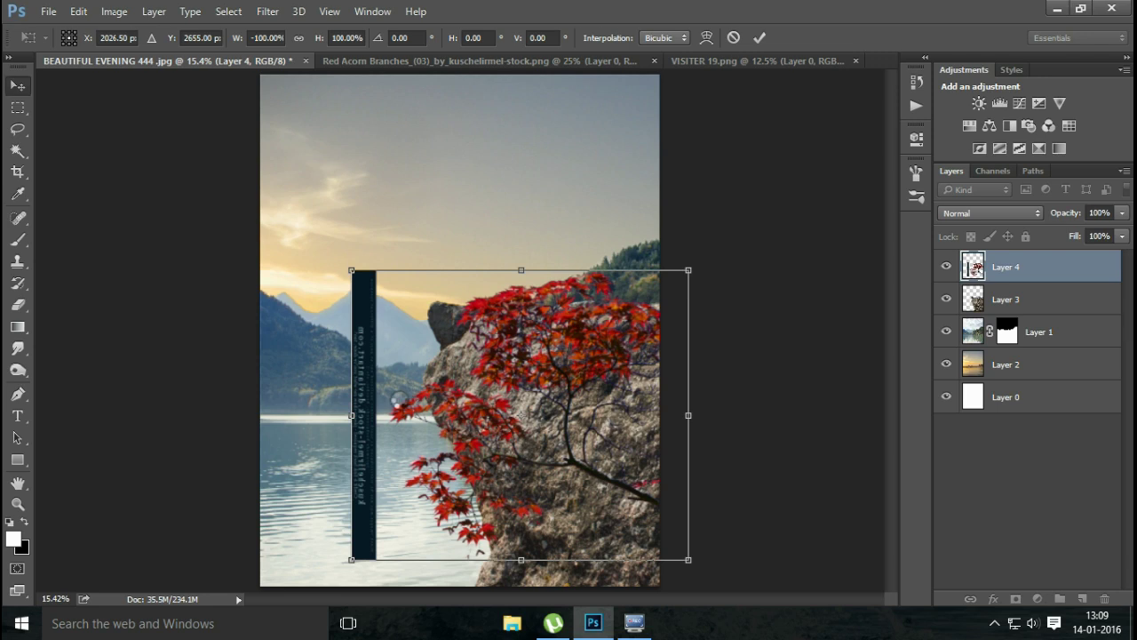
pyautogui.press('Return')
# Step: Lasso the dark watermark strip and erase it with a 600-pixel eraser
pyautogui.press('l')
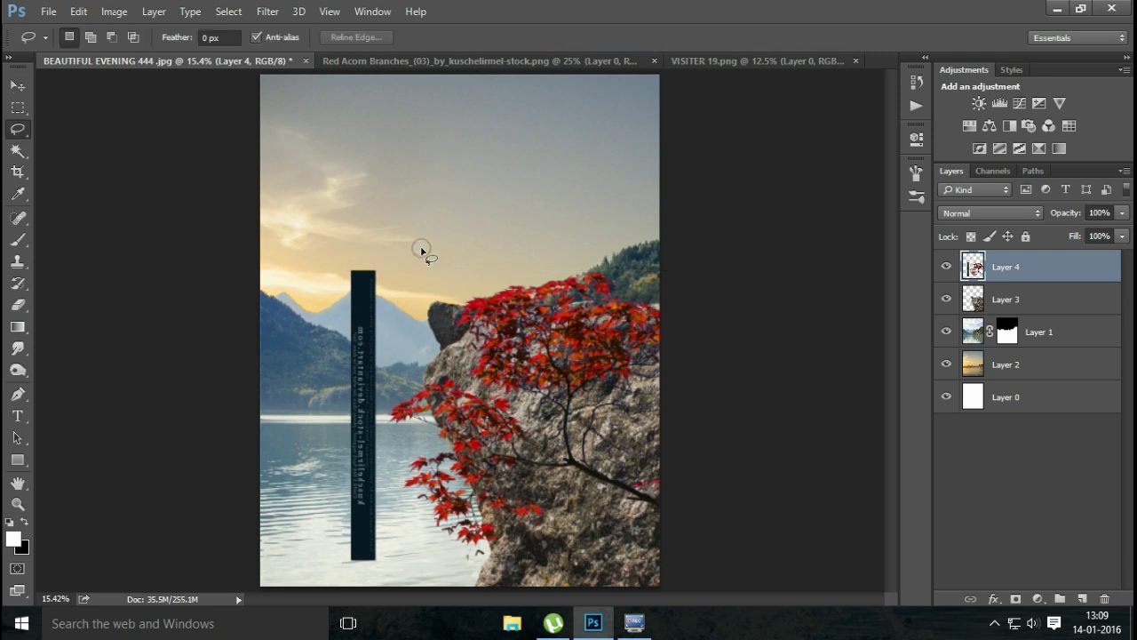
pyautogui.moveTo(421, 250); pyautogui.dragTo(403, 553)
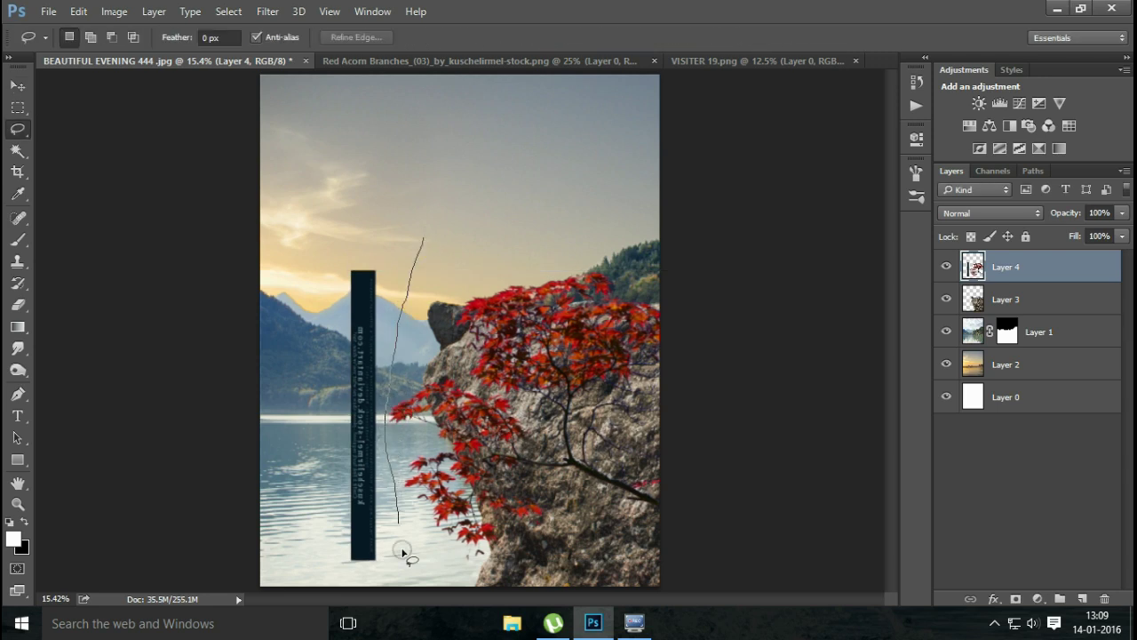
pyautogui.moveTo(403, 553); pyautogui.dragTo(420, 242)
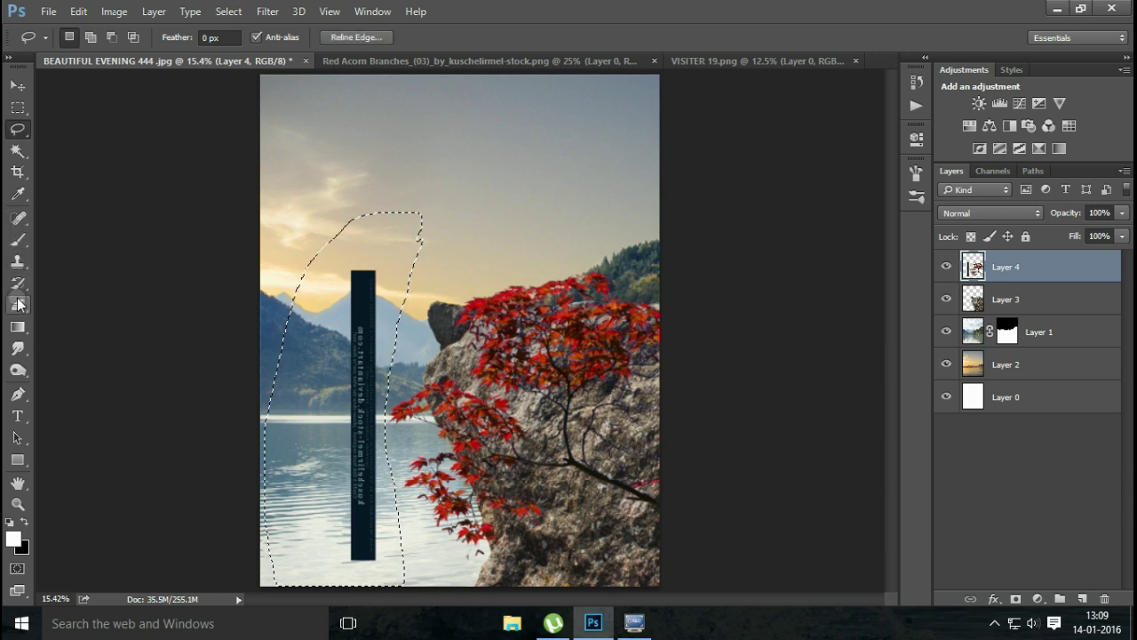
pyautogui.click(17, 303)
pyautogui.moveTo(368, 271)
pyautogui.mouseDown()
pyautogui.moveTo(364, 484)
pyautogui.moveTo(360, 342)
pyautogui.mouseUp()
pyautogui.press(']')
pyautogui.press(']')
pyautogui.press(']')
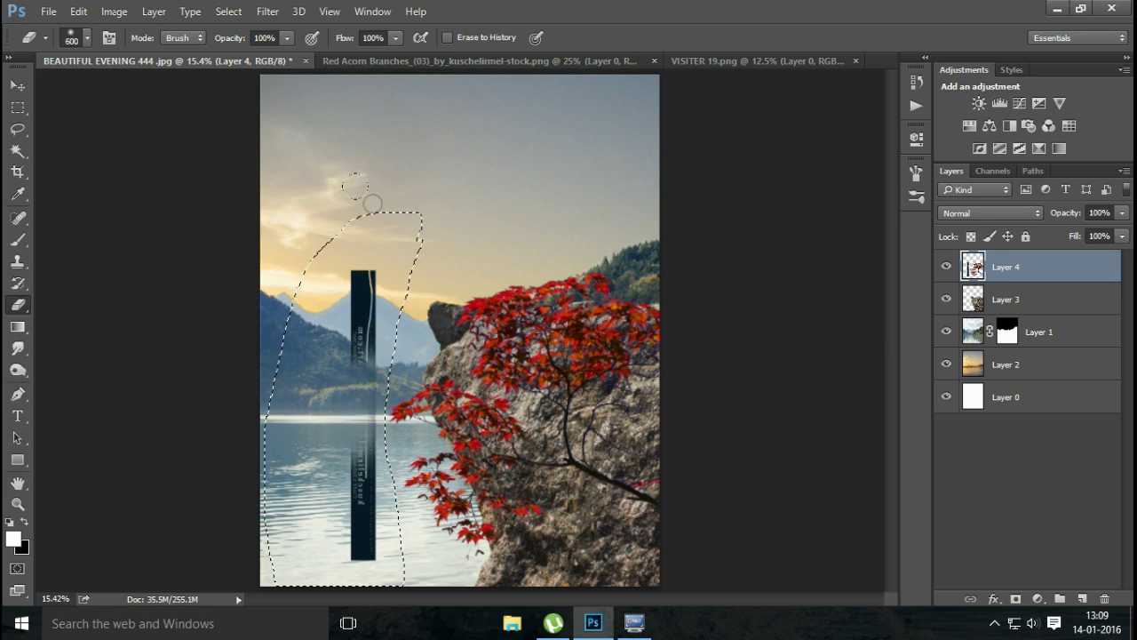
pyautogui.moveTo(372, 205)
pyautogui.mouseDown()
pyautogui.moveTo(377, 480)
pyautogui.moveTo(360, 384)
pyautogui.mouseUp()
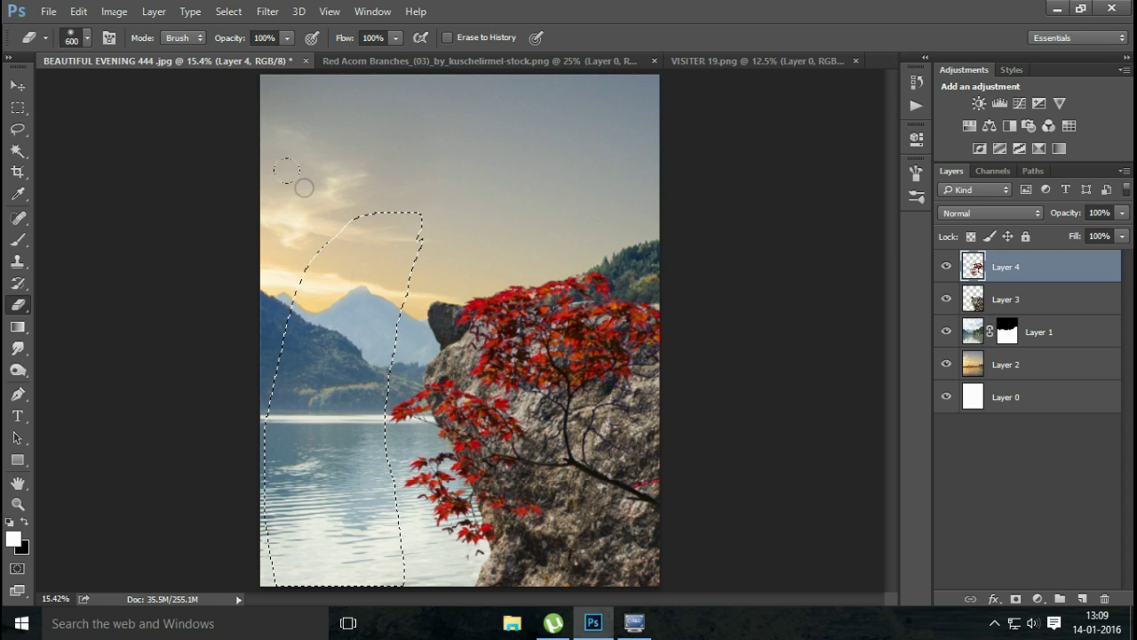
# Step: Add an inverted layer mask to the tree layer and move the tree lower onto the rock
pyautogui.click(1015, 597)
pyautogui.hotkey('ctrl', 'i')
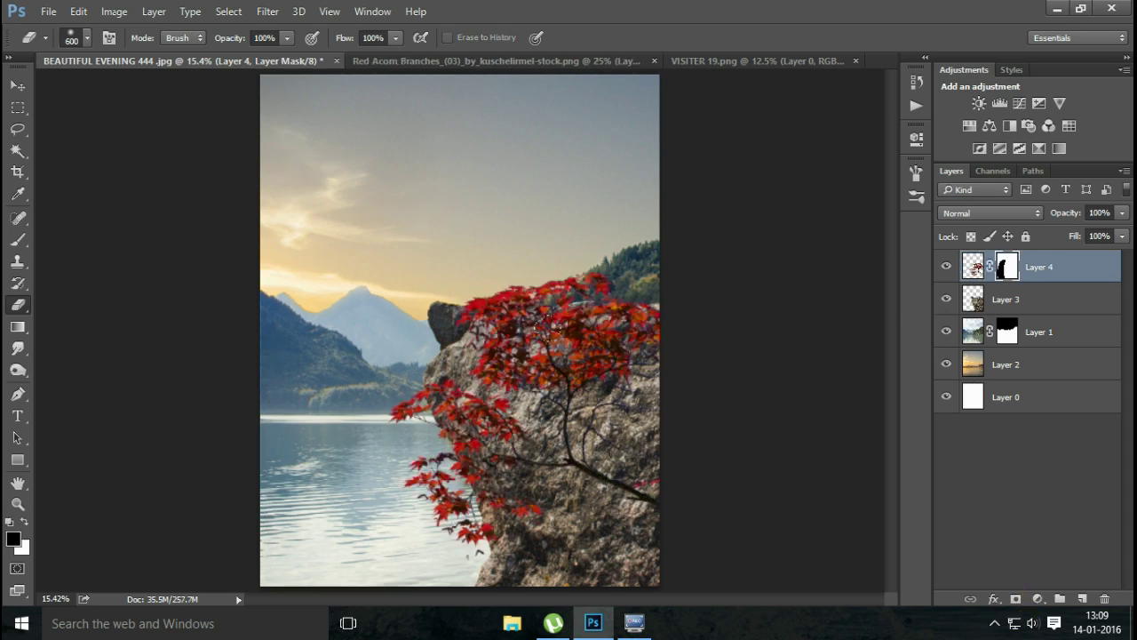
pyautogui.click(18, 86)
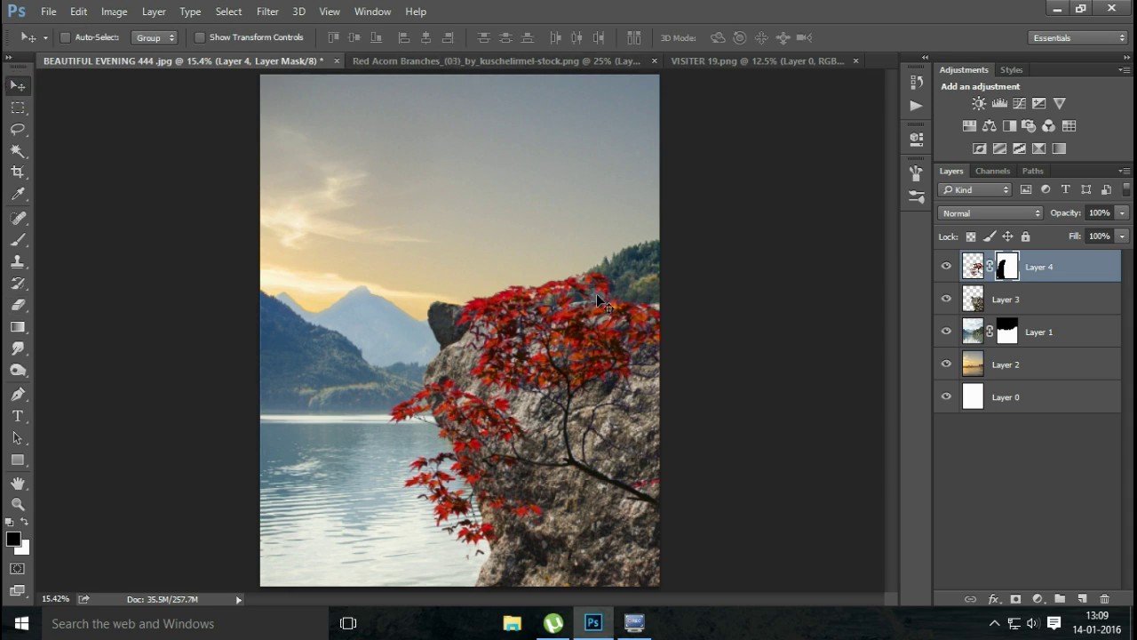
pyautogui.moveTo(695, 387)
pyautogui.mouseDown()
pyautogui.moveTo(663, 473)
pyautogui.moveTo(693, 488)
pyautogui.mouseUp()
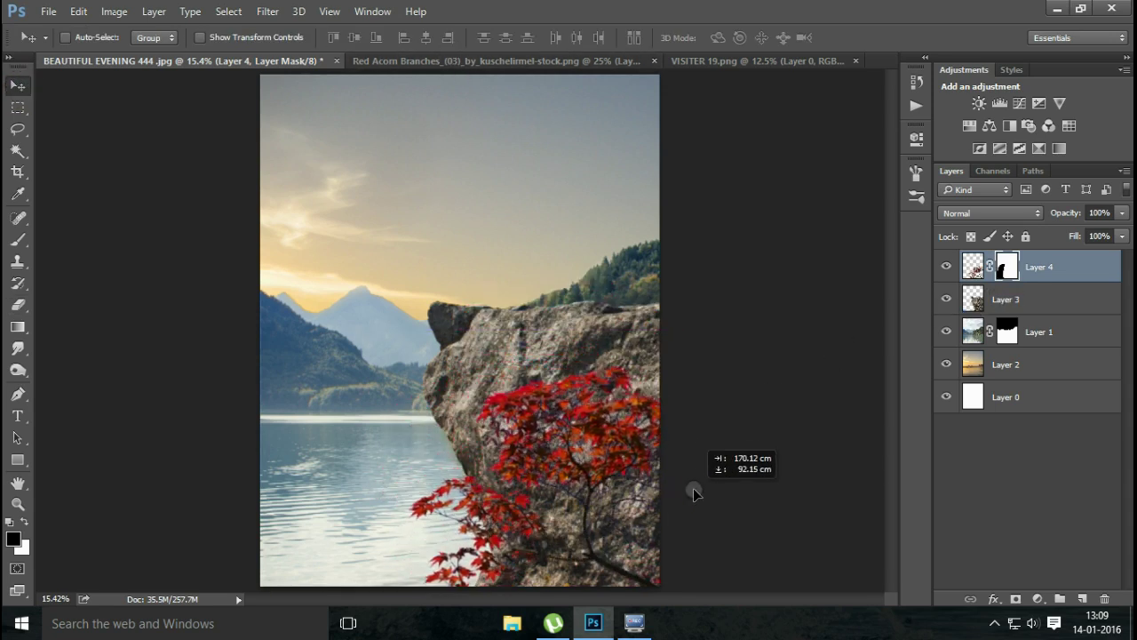
# Step: Close the branches file and bring the VISITER man in as Layer 5 above the rock layers
pyautogui.click(623, 58)
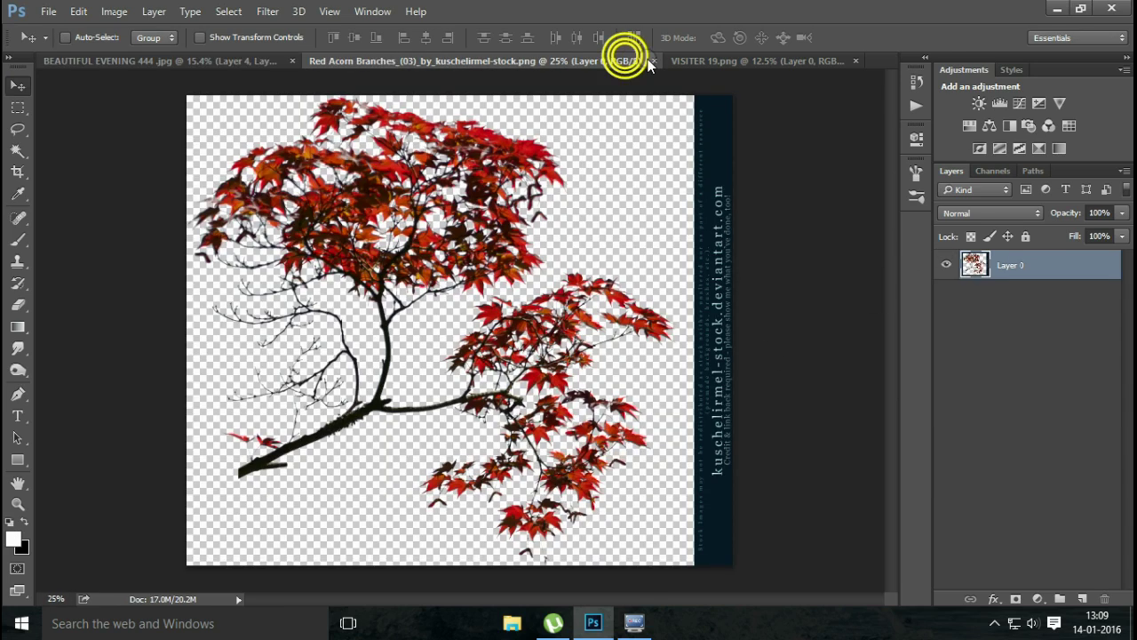
pyautogui.click(654, 60)
pyautogui.click(510, 58)
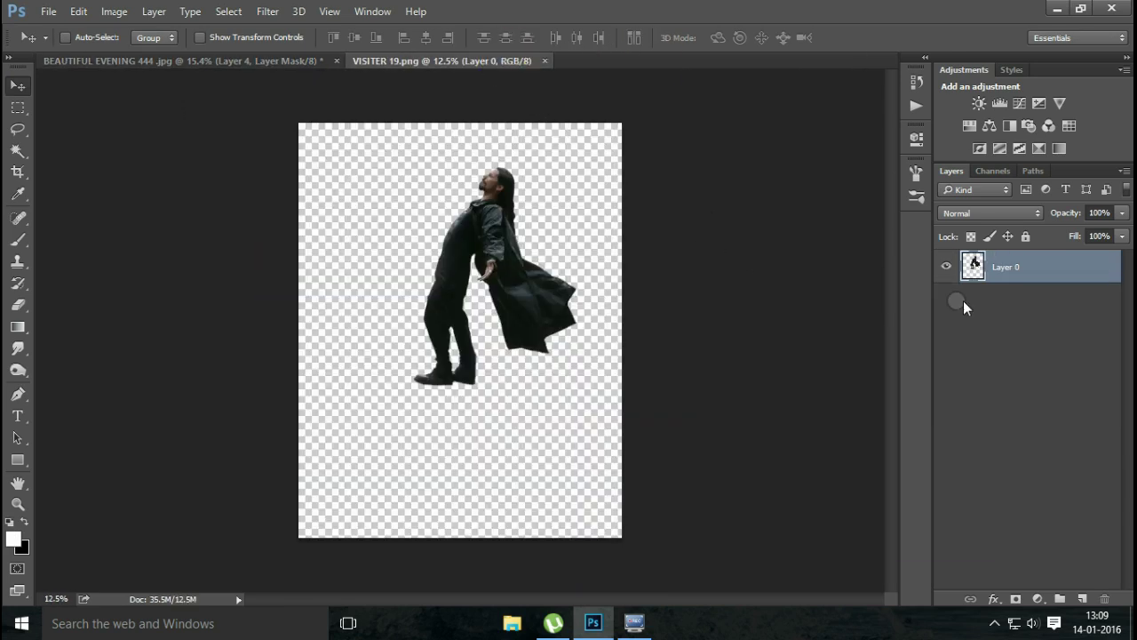
pyautogui.moveTo(487, 229)
pyautogui.mouseDown()
pyautogui.moveTo(248, 64)
pyautogui.moveTo(437, 249)
pyautogui.moveTo(487, 278)
pyautogui.moveTo(545, 254)
pyautogui.mouseUp()
pyautogui.moveTo(1044, 266); pyautogui.dragTo(1040, 348)
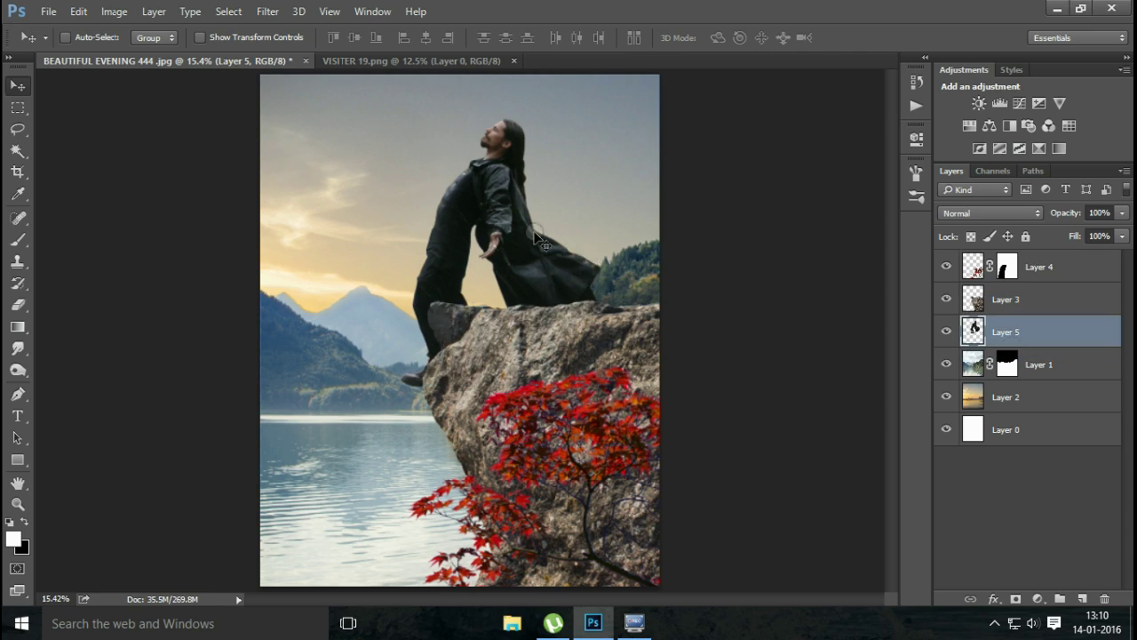
pyautogui.press('z')
pyautogui.click(484, 235)
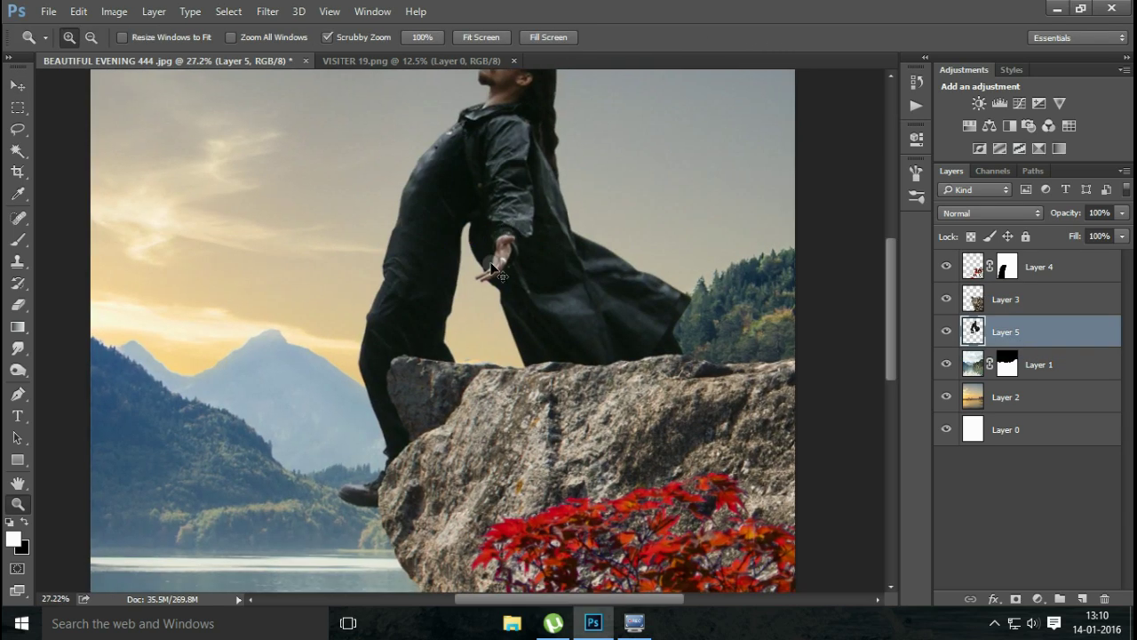
# Step: Scale the man to 34.52% and stand his feet on the rock's edge, nudging him slightly left
pyautogui.hotkey('ctrl', 't')
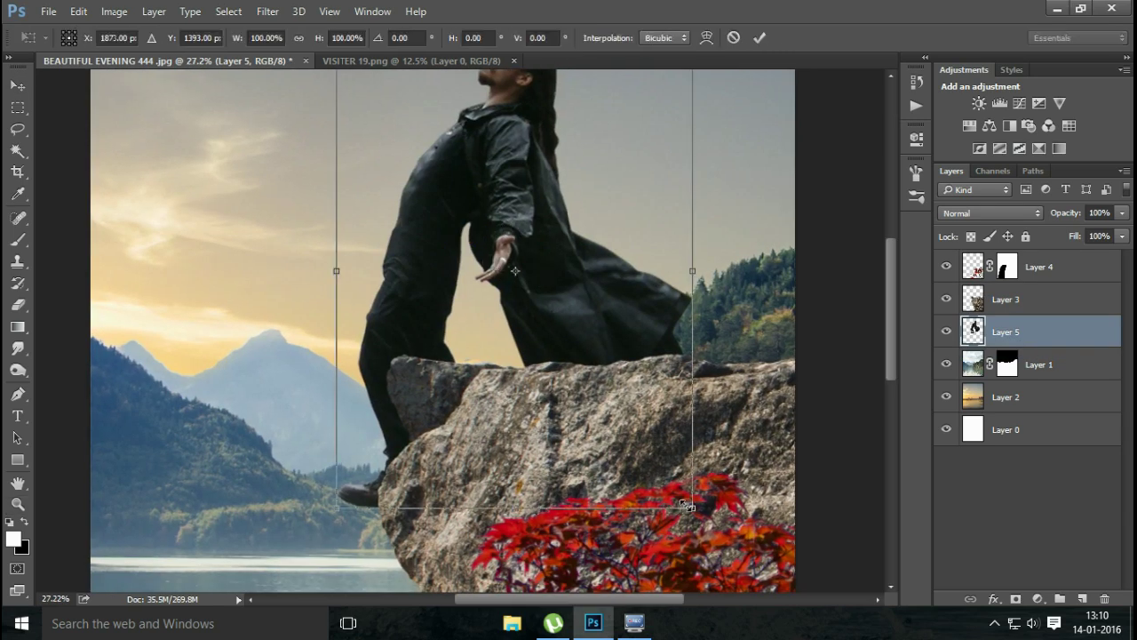
pyautogui.moveTo(692, 507); pyautogui.dragTo(555, 378)
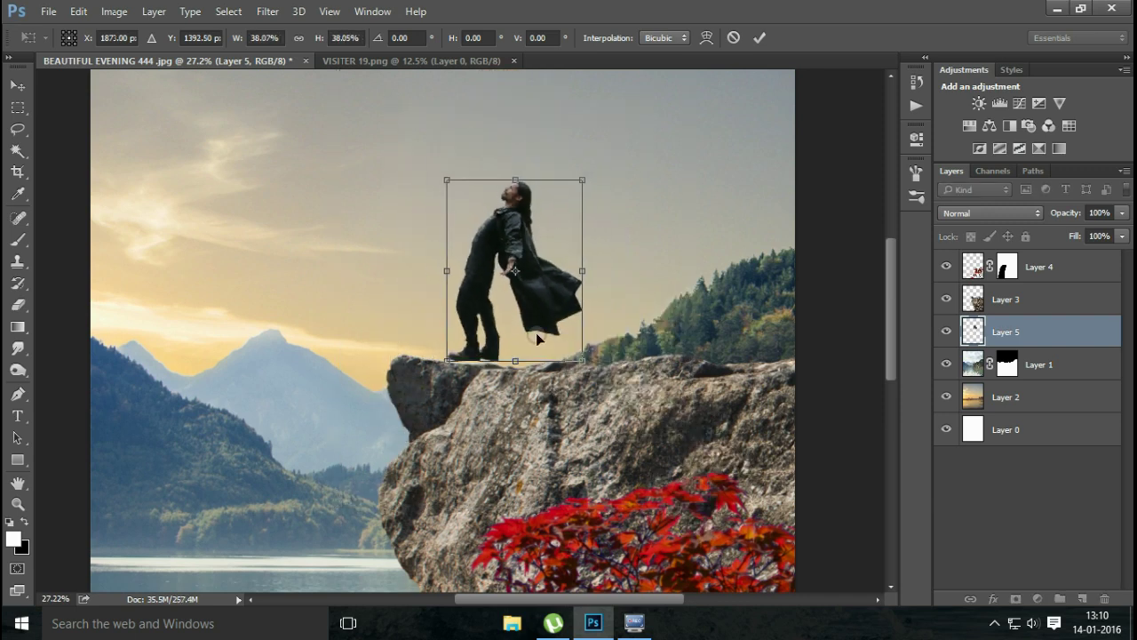
pyautogui.moveTo(543, 325); pyautogui.dragTo(520, 331)
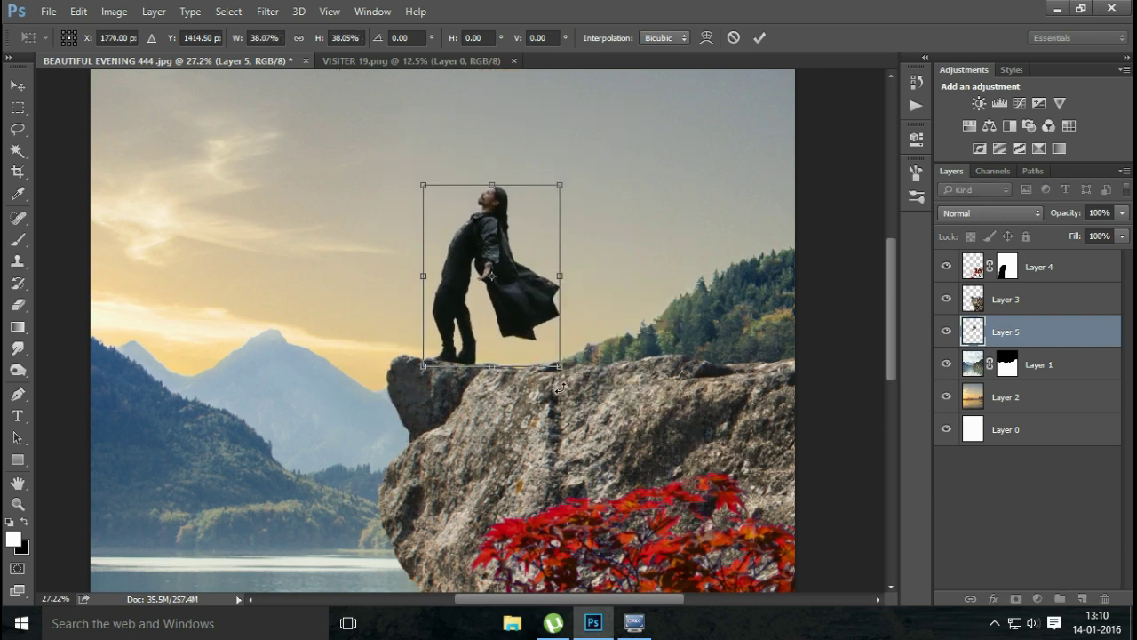
pyautogui.moveTo(560, 371); pyautogui.dragTo(554, 362)
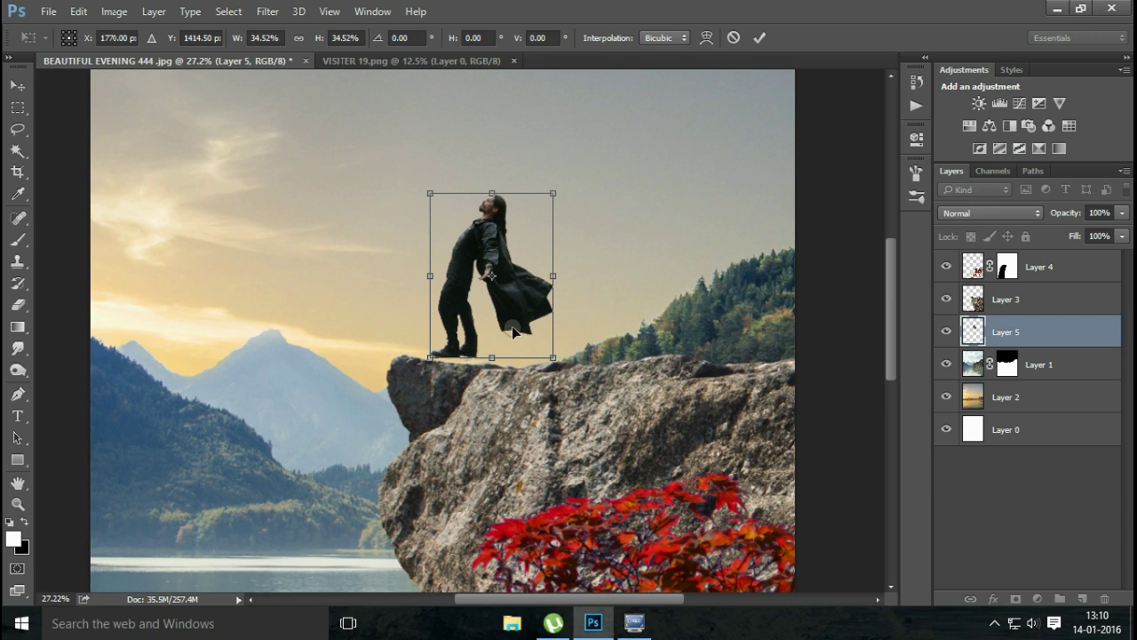
pyautogui.moveTo(516, 328); pyautogui.dragTo(504, 336)
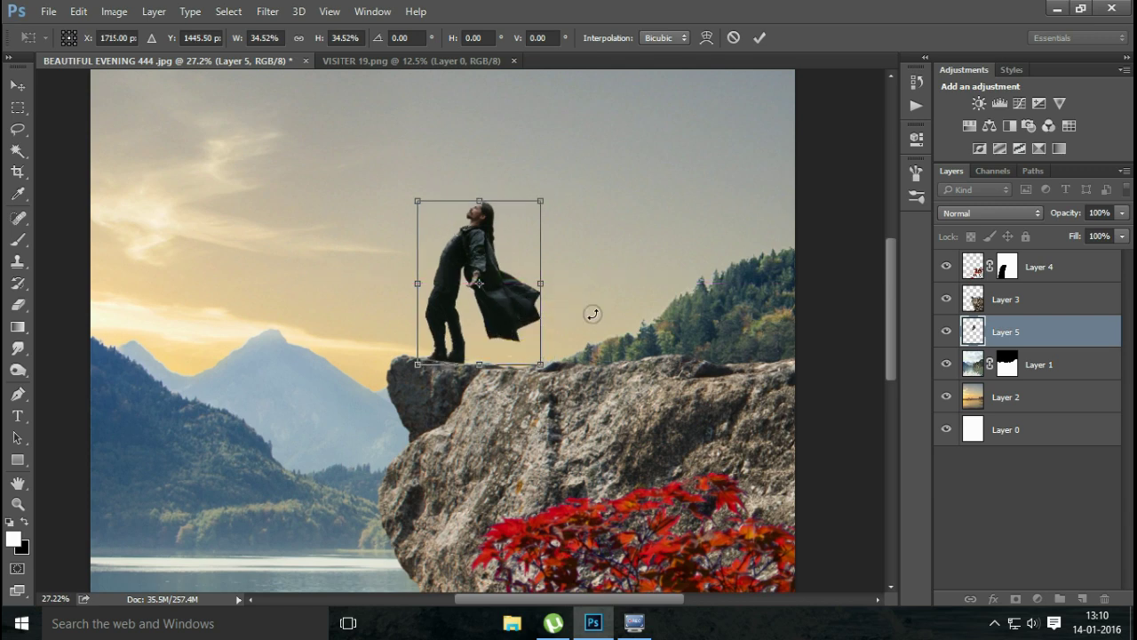
pyautogui.press('Return')
pyautogui.press('z')
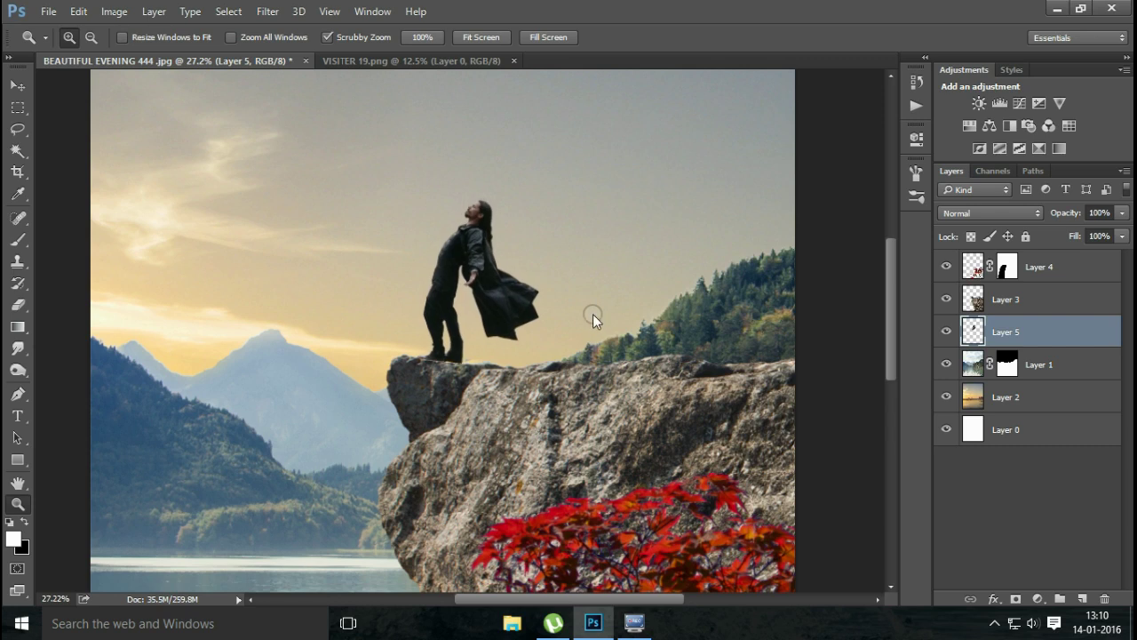
pyautogui.press('Left')
pyautogui.press('Left')
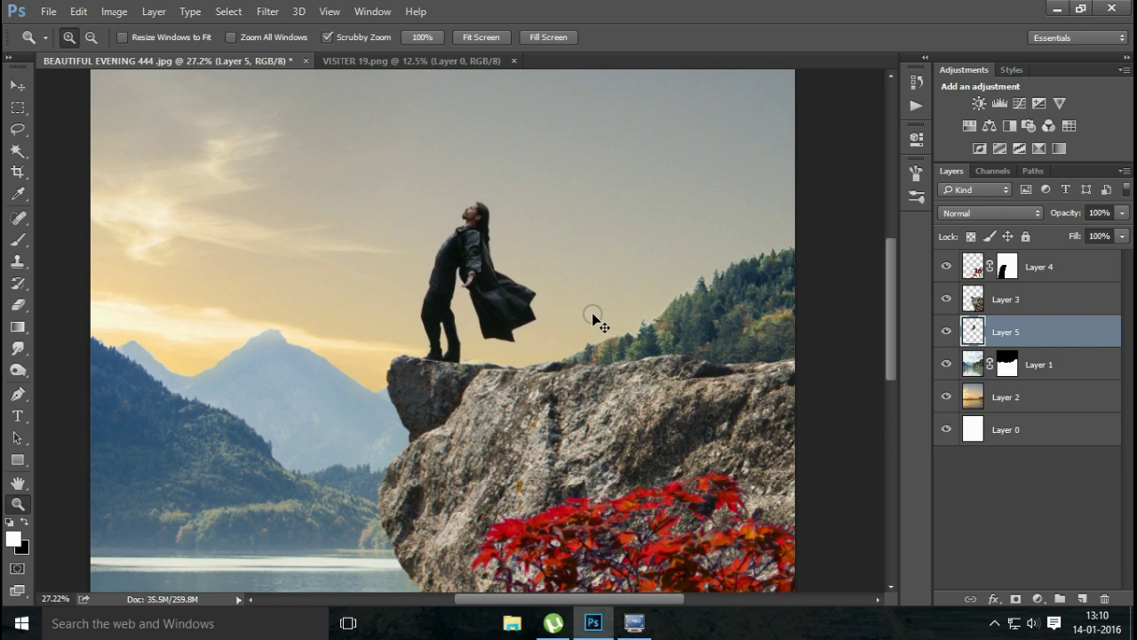
pyautogui.press('Left')
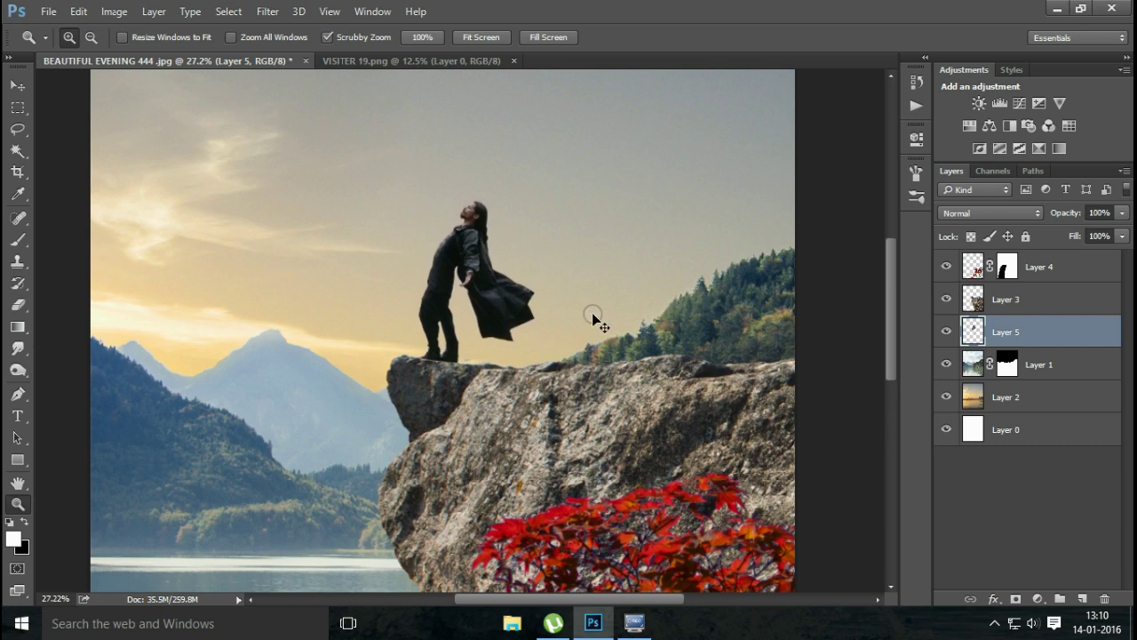
pyautogui.hotkey('ctrl', '0')
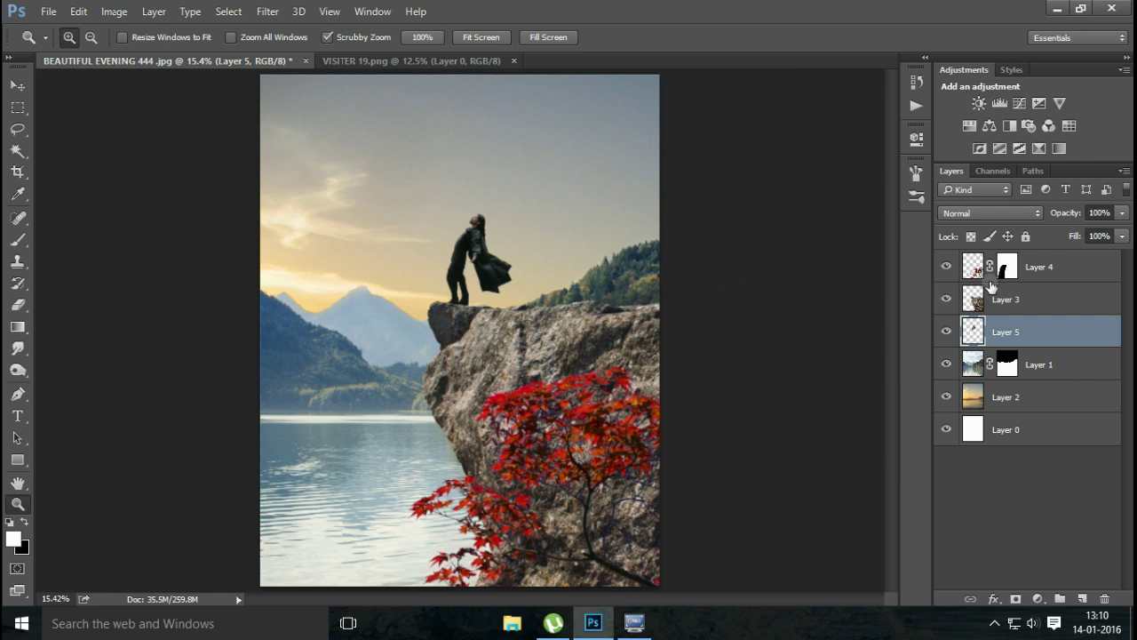
# Step: Hide the red tree layer, then select Layer 2 and Layer 1
pyautogui.click(947, 267)
pyautogui.click(946, 267)
pyautogui.click(946, 266)
pyautogui.click(1024, 397)
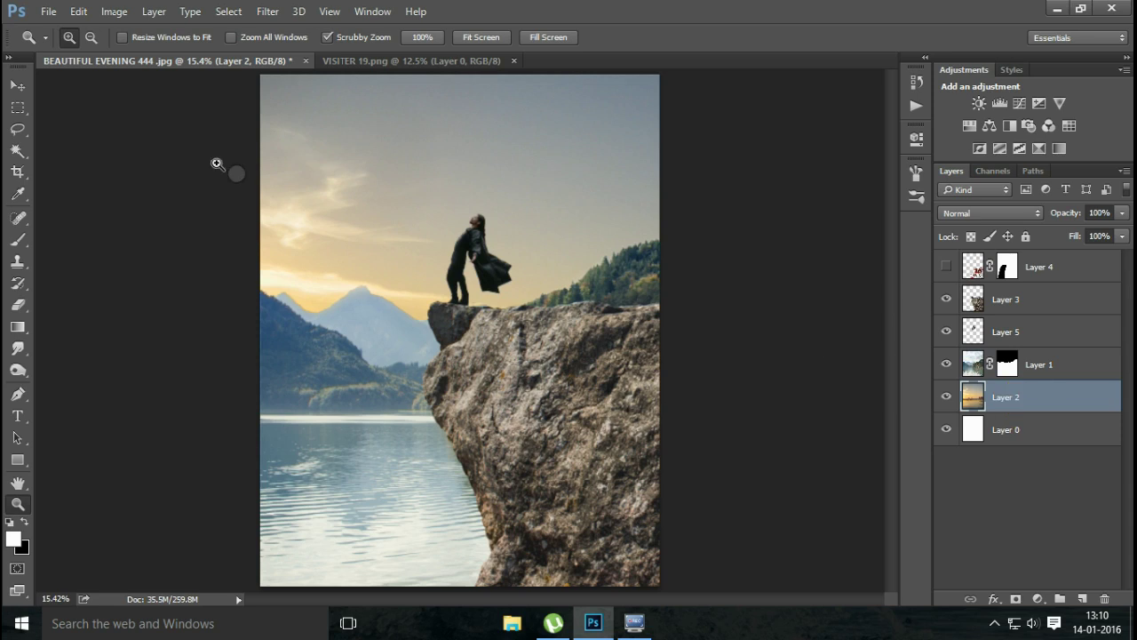
pyautogui.click(1048, 366)
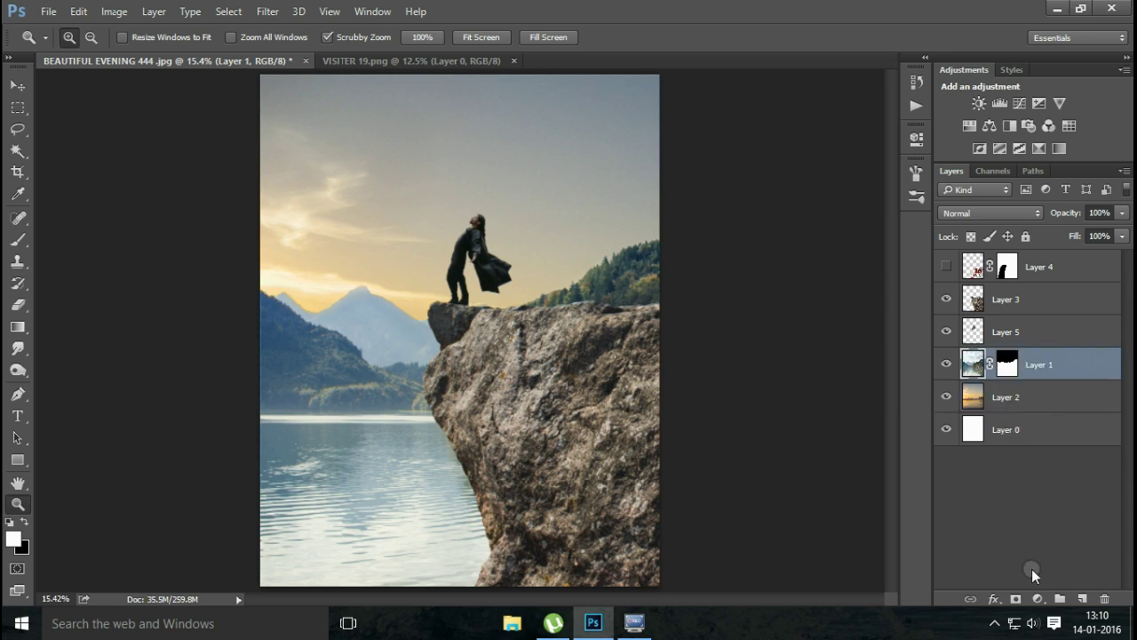
# Step: Add a Warming Filter (85) Photo Filter clipped to Layer 1 at 55% density
pyautogui.click(1037, 598)
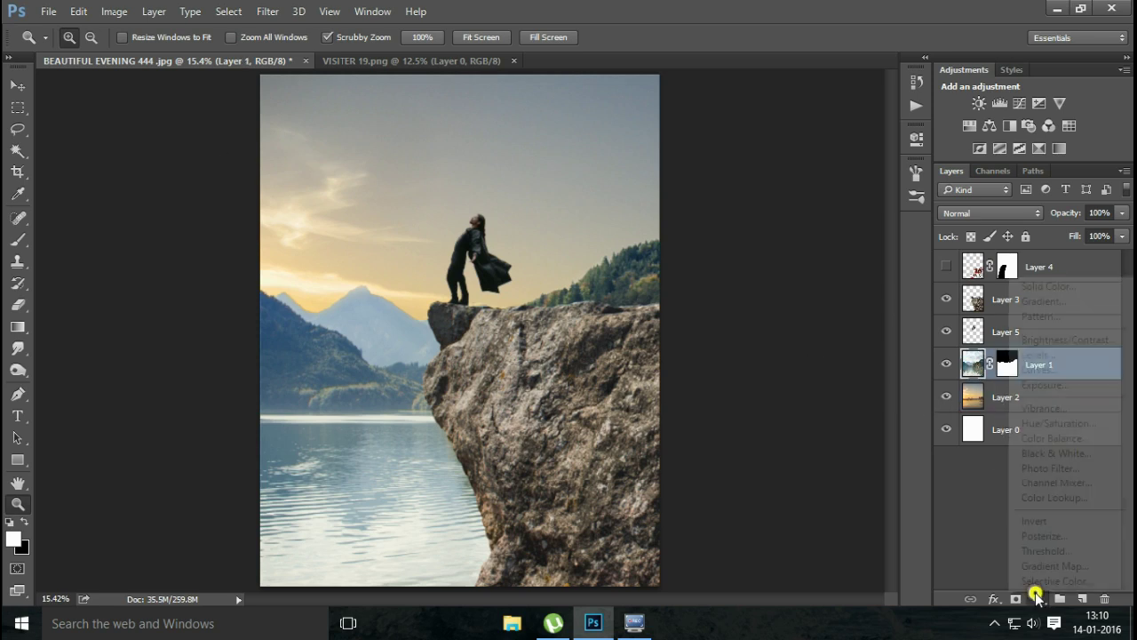
pyautogui.click(1048, 468)
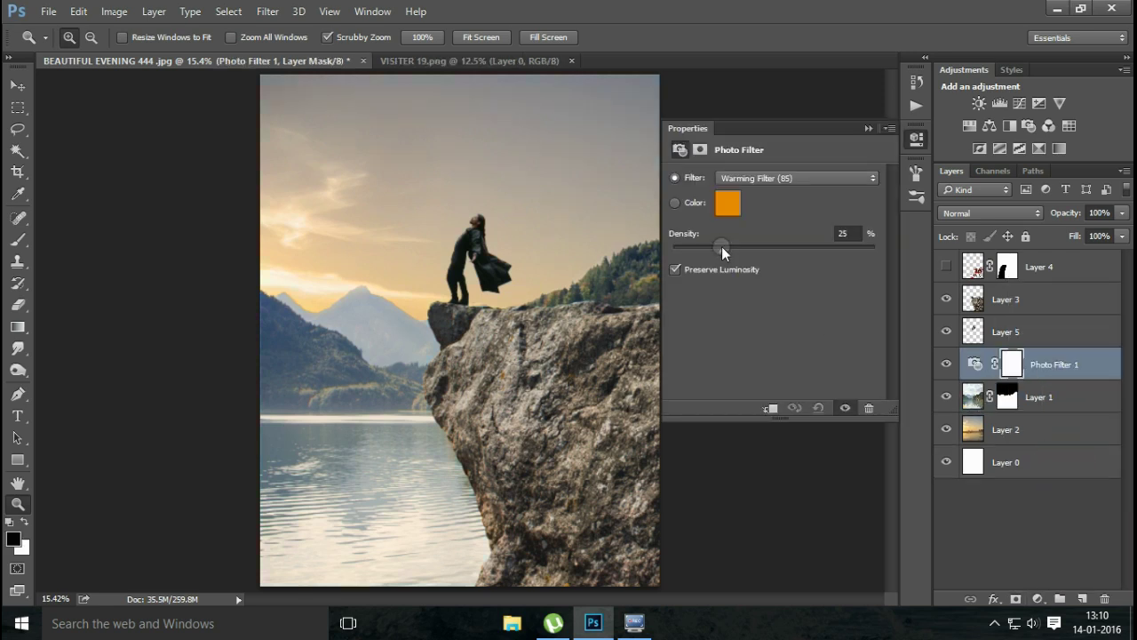
pyautogui.moveTo(722, 247); pyautogui.dragTo(772, 248)
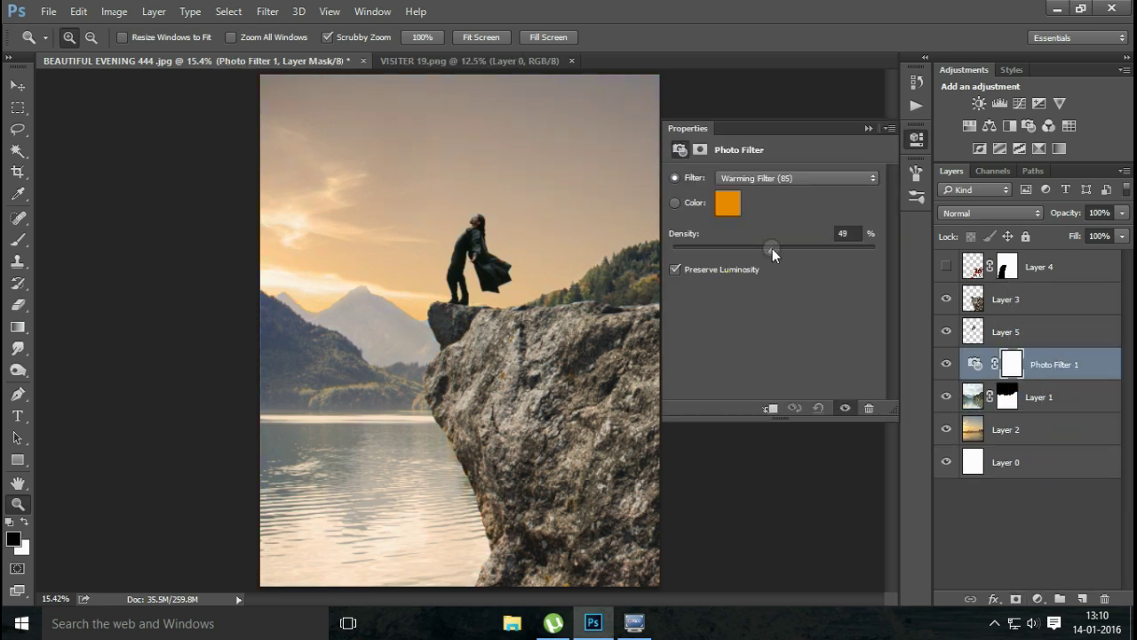
pyautogui.click(770, 408)
pyautogui.moveTo(773, 245); pyautogui.dragTo(783, 251)
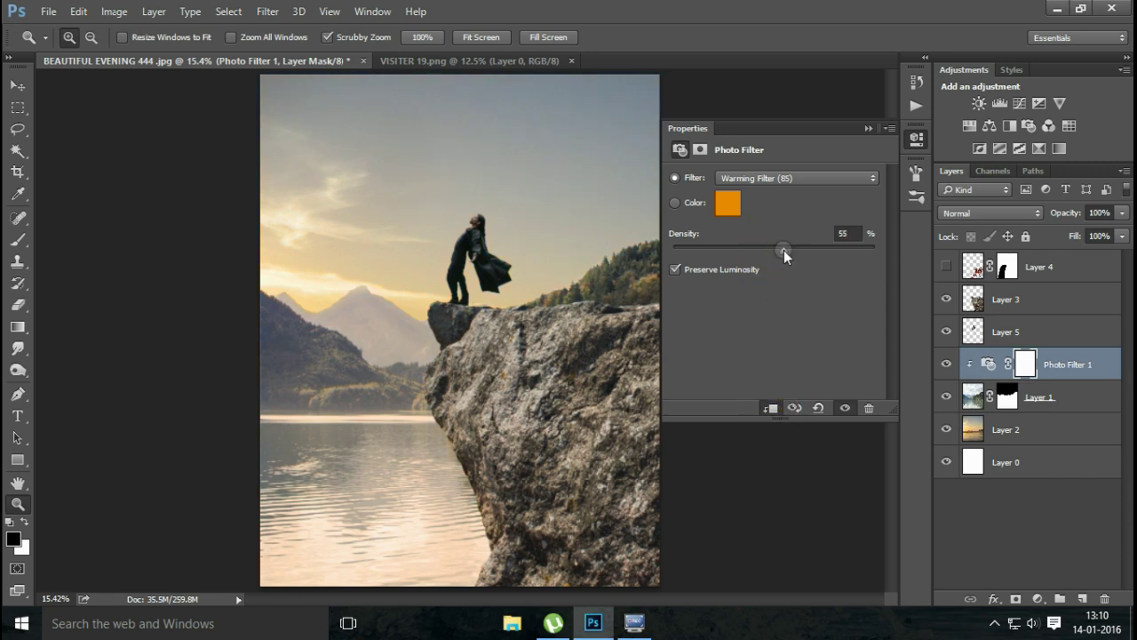
pyautogui.click(869, 128)
pyautogui.click(946, 363)
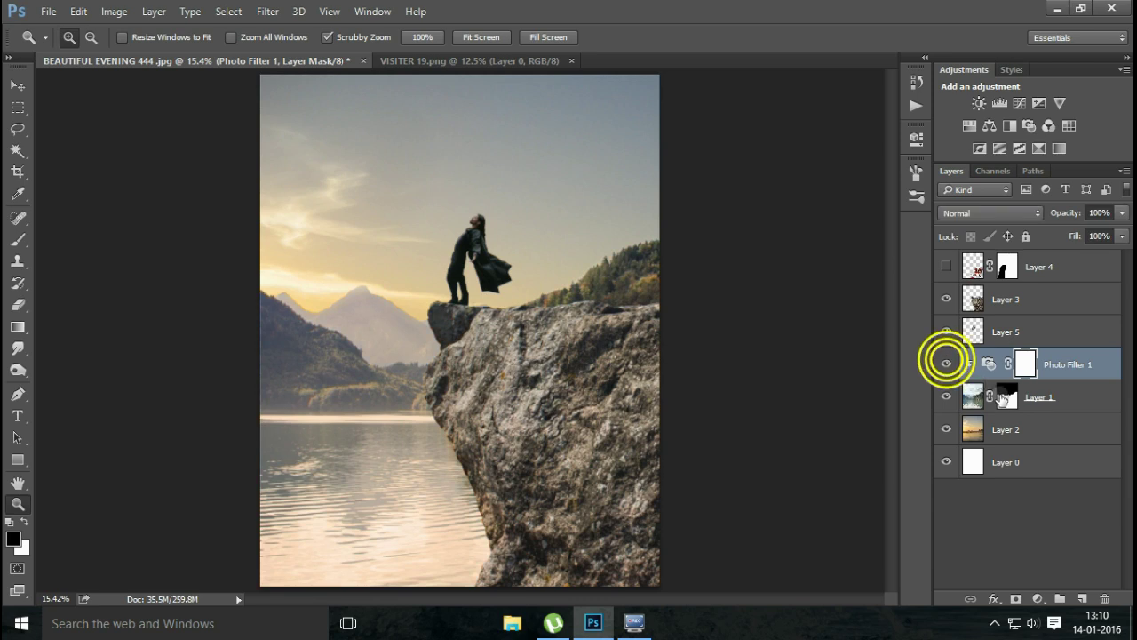
pyautogui.click(1036, 597)
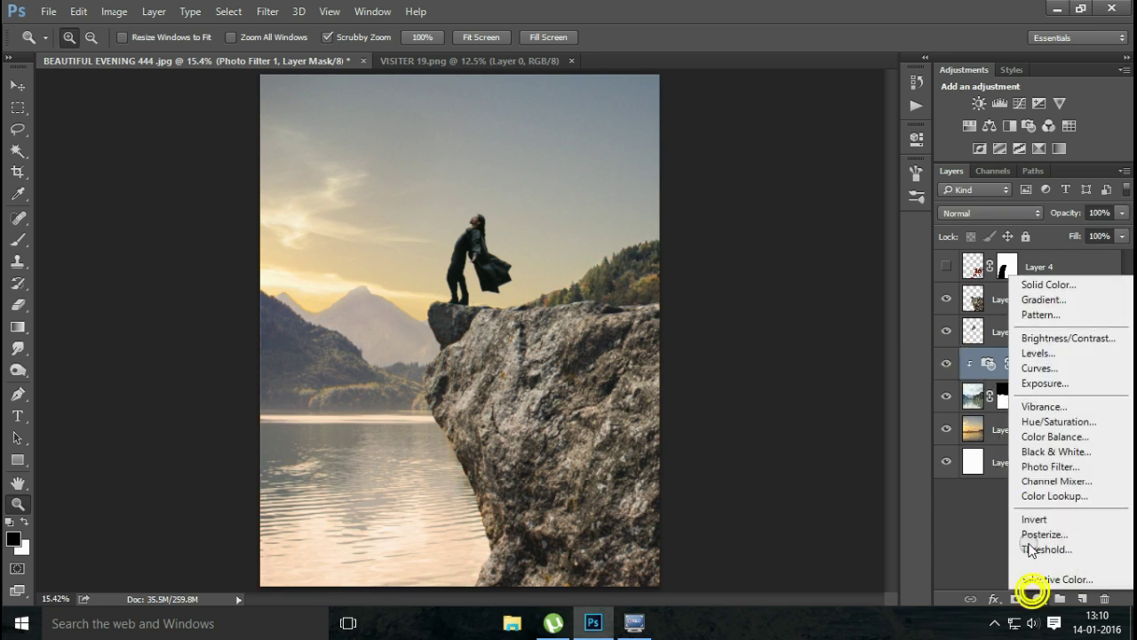
# Step: Add a Curves adjustment clipped to Layer 1 with its midpoint lifted to brighten the lake
pyautogui.click(1069, 371)
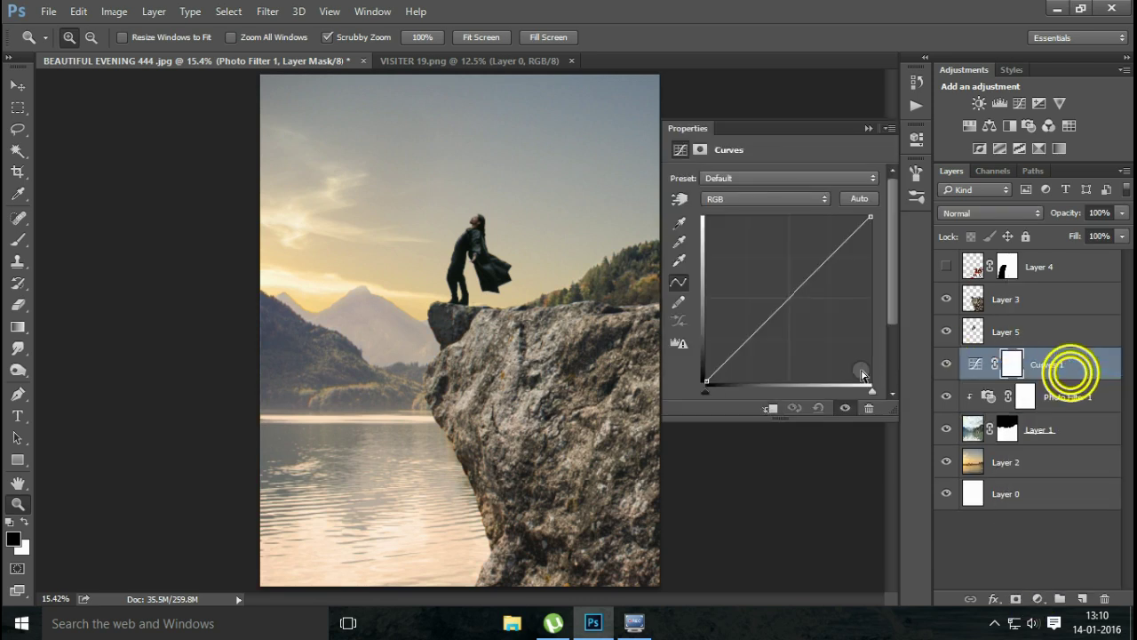
pyautogui.click(770, 410)
pyautogui.moveTo(788, 297)
pyautogui.mouseDown()
pyautogui.moveTo(793, 308)
pyautogui.moveTo(790, 288)
pyautogui.mouseUp()
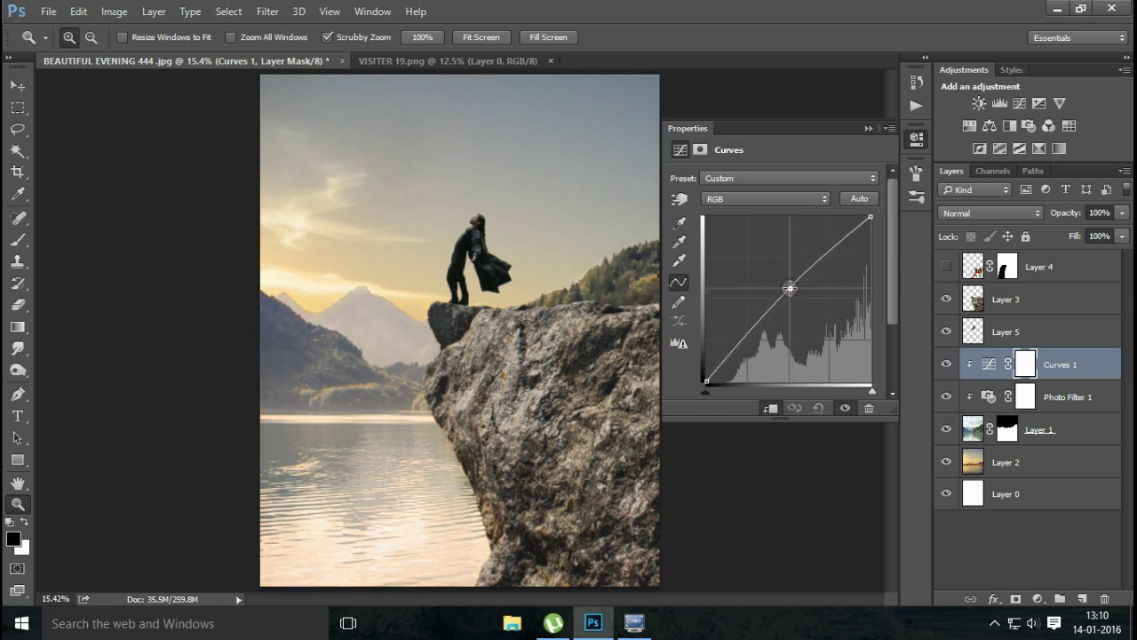
pyautogui.click(869, 129)
pyautogui.click(948, 364)
pyautogui.click(948, 364)
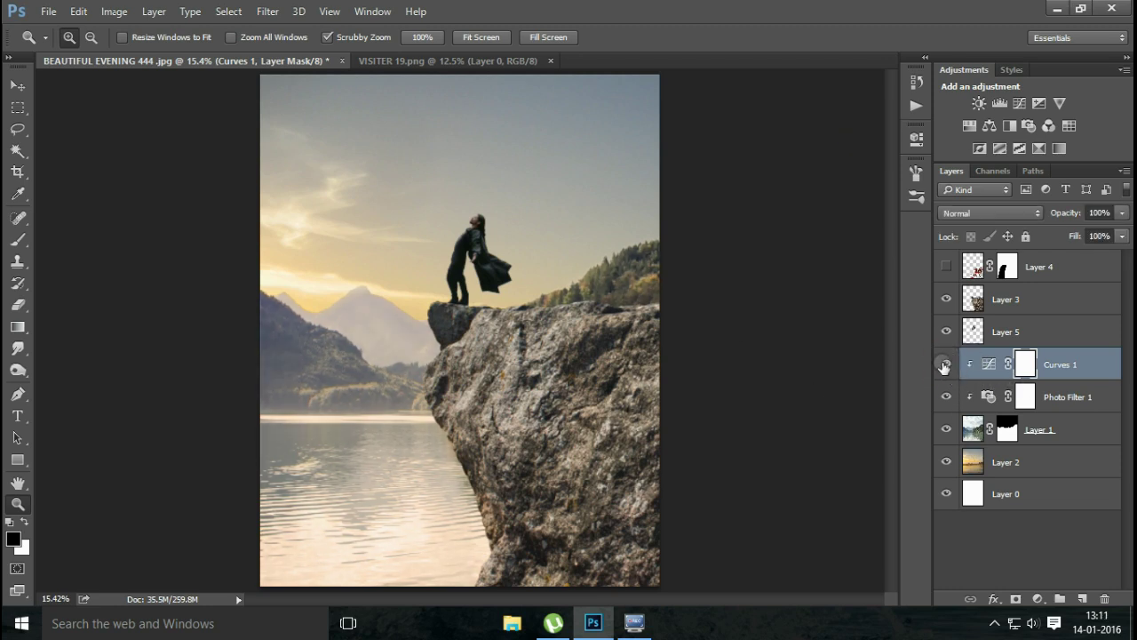
pyautogui.click(945, 364)
pyautogui.click(944, 364)
# Step: Add an unclipped Warming Photo Filter at about 37% density over the whole image
pyautogui.click(1036, 600)
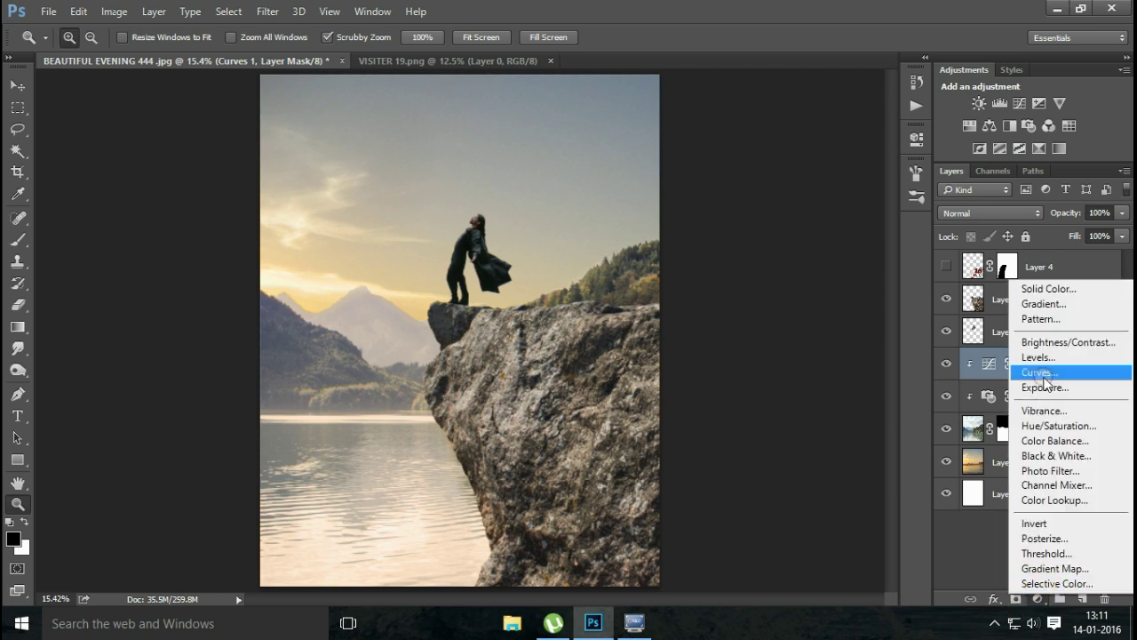
pyautogui.click(1045, 471)
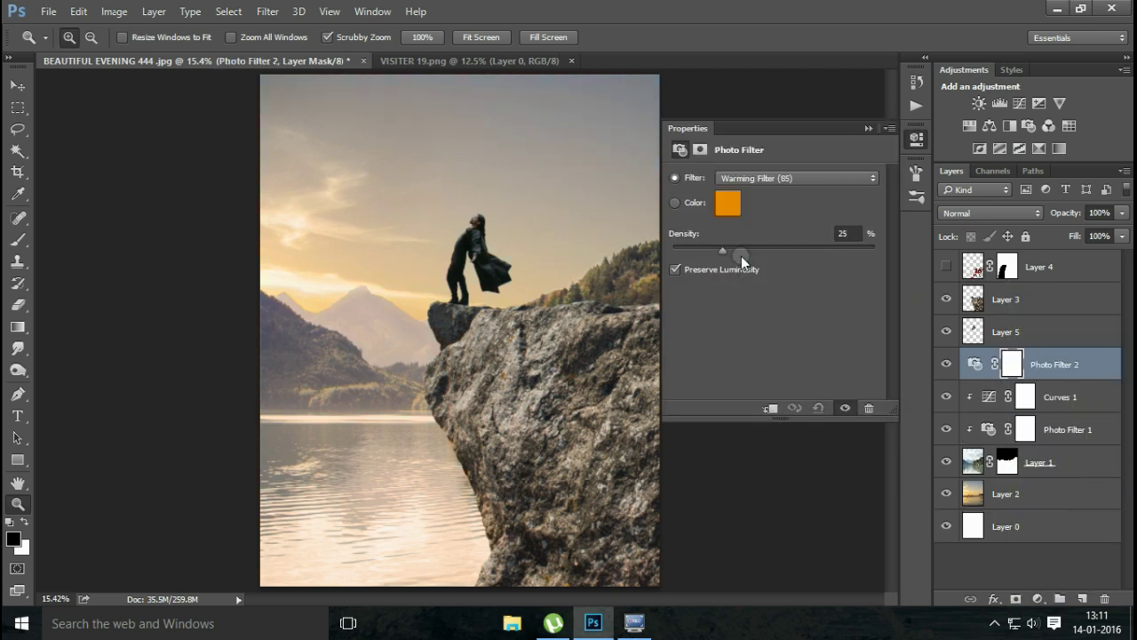
pyautogui.moveTo(724, 250); pyautogui.dragTo(745, 251)
pyautogui.click(867, 127)
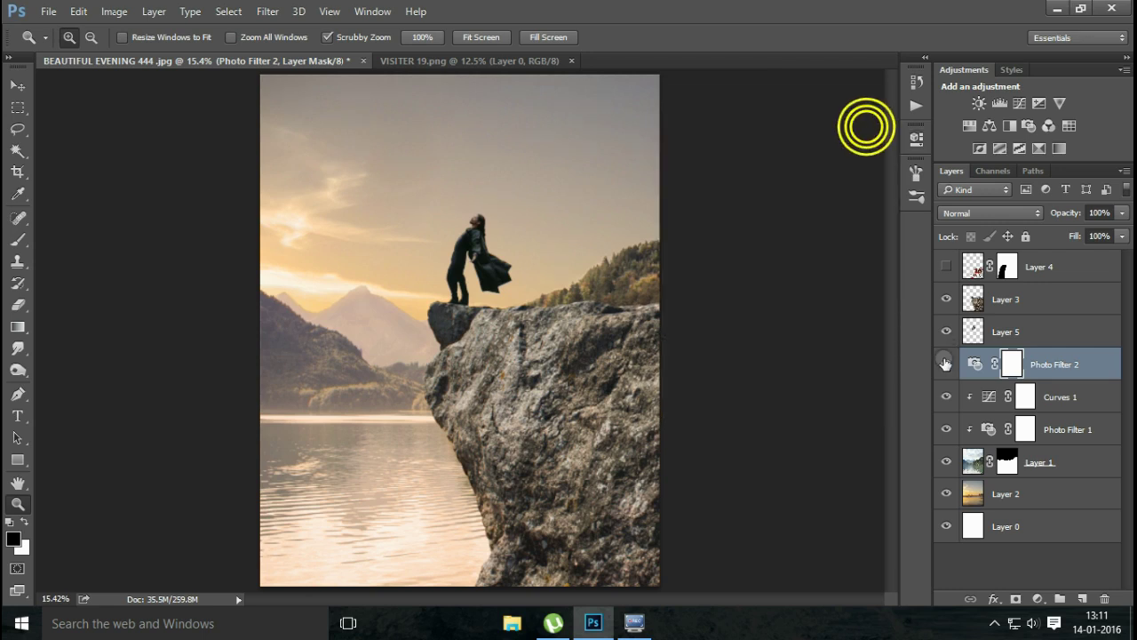
pyautogui.click(945, 363)
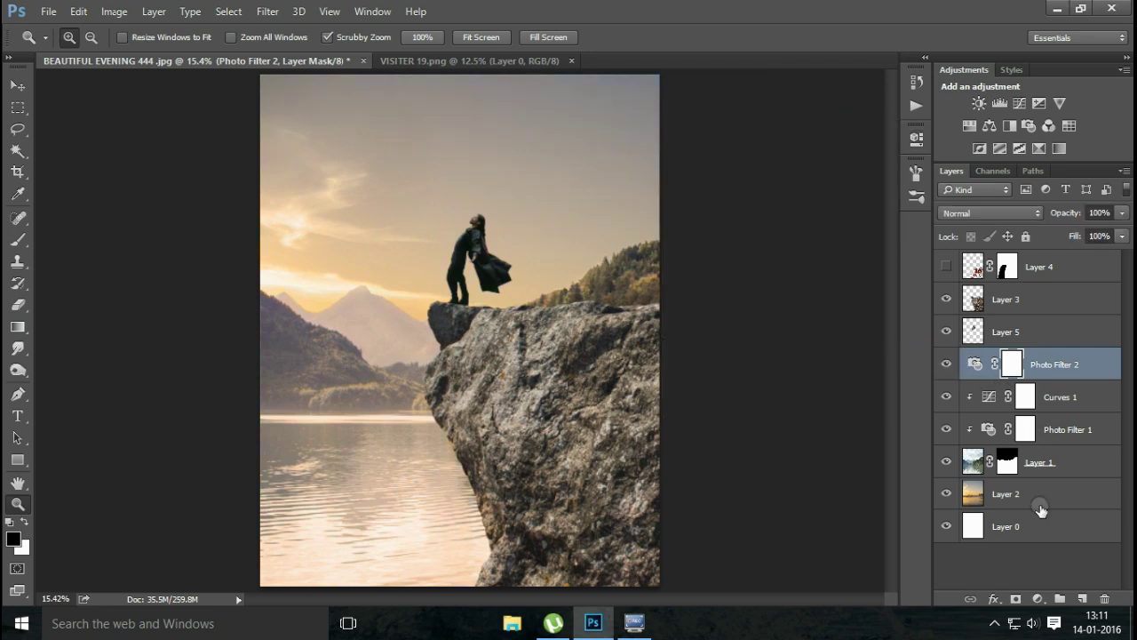
# Step: Create a new layer and set the brush colour to a peach orange (#faaa53) sampled from the sky
pyautogui.click(1082, 598)
pyautogui.press('x')
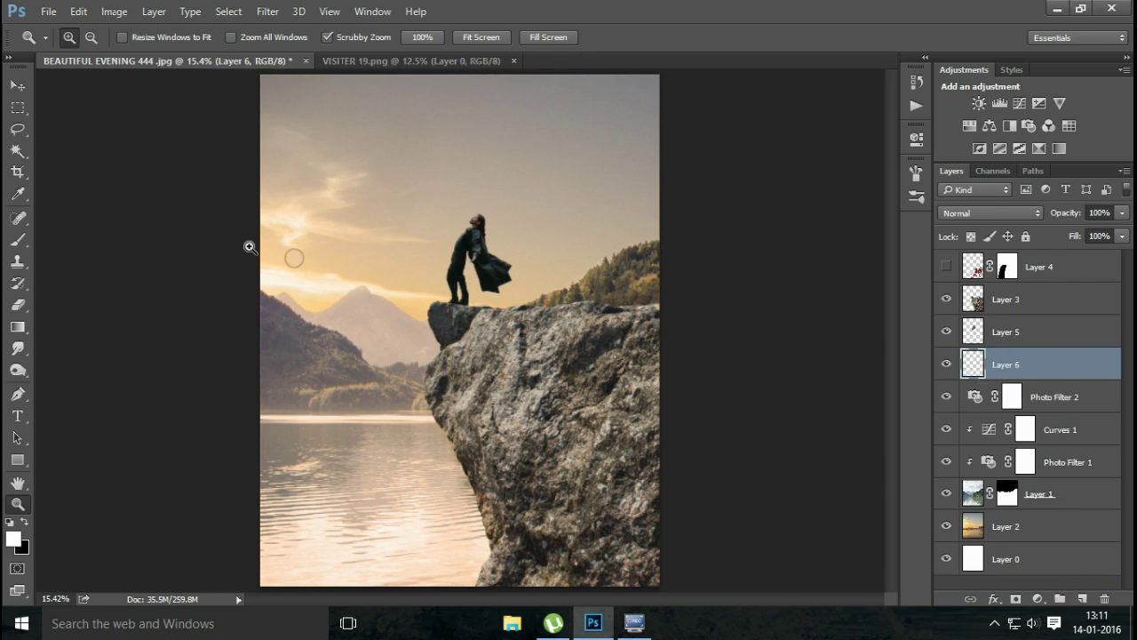
pyautogui.click(18, 240)
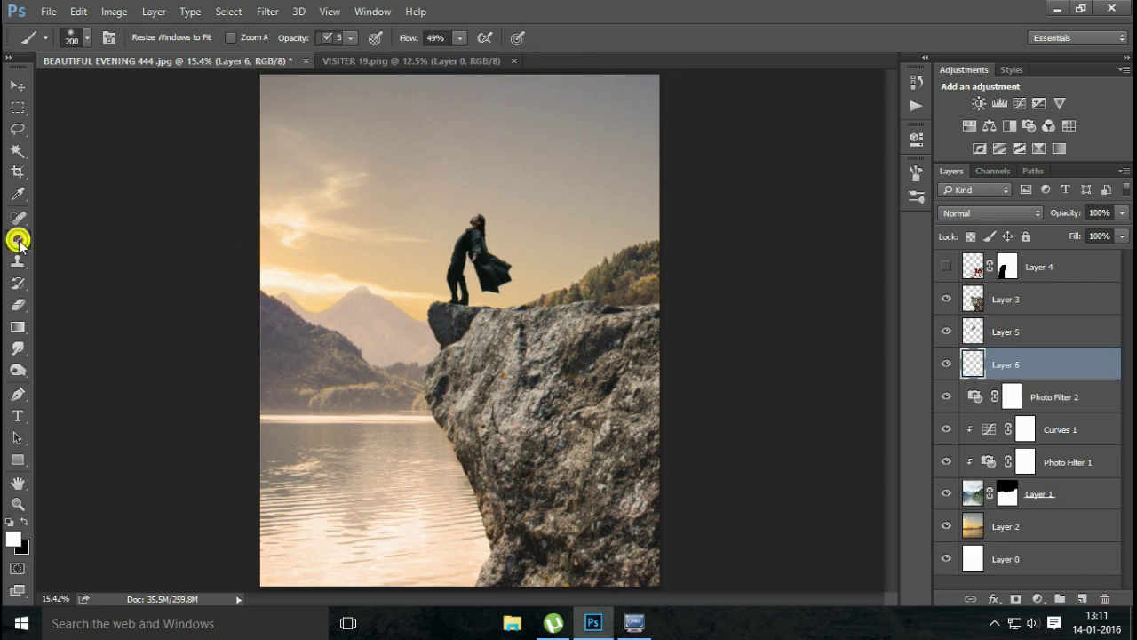
pyautogui.click(14, 536)
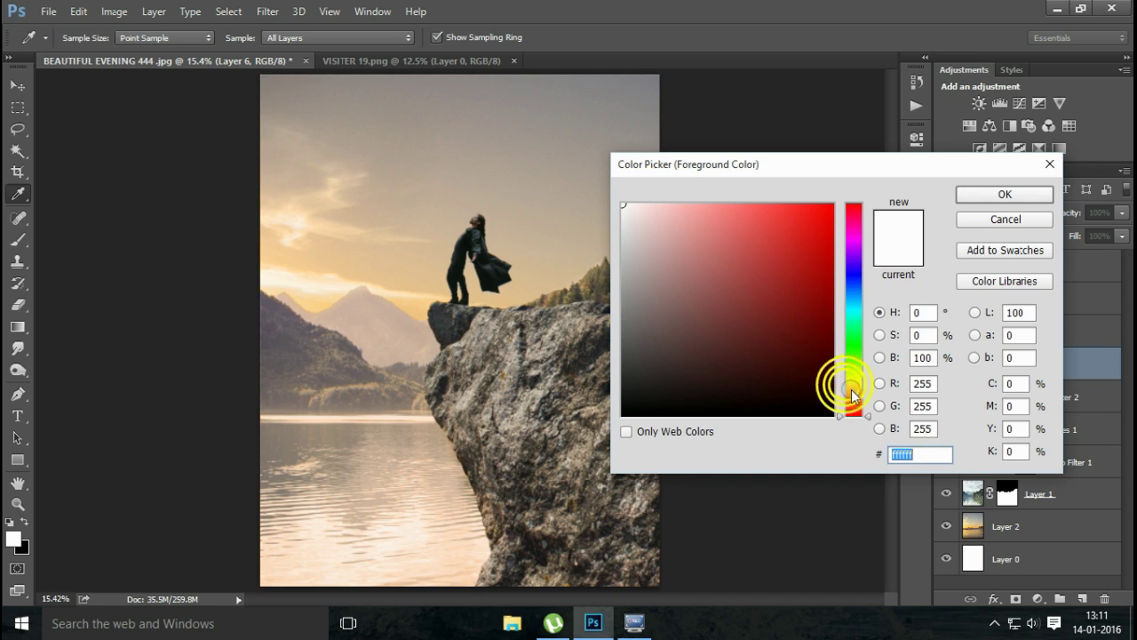
pyautogui.click(852, 397)
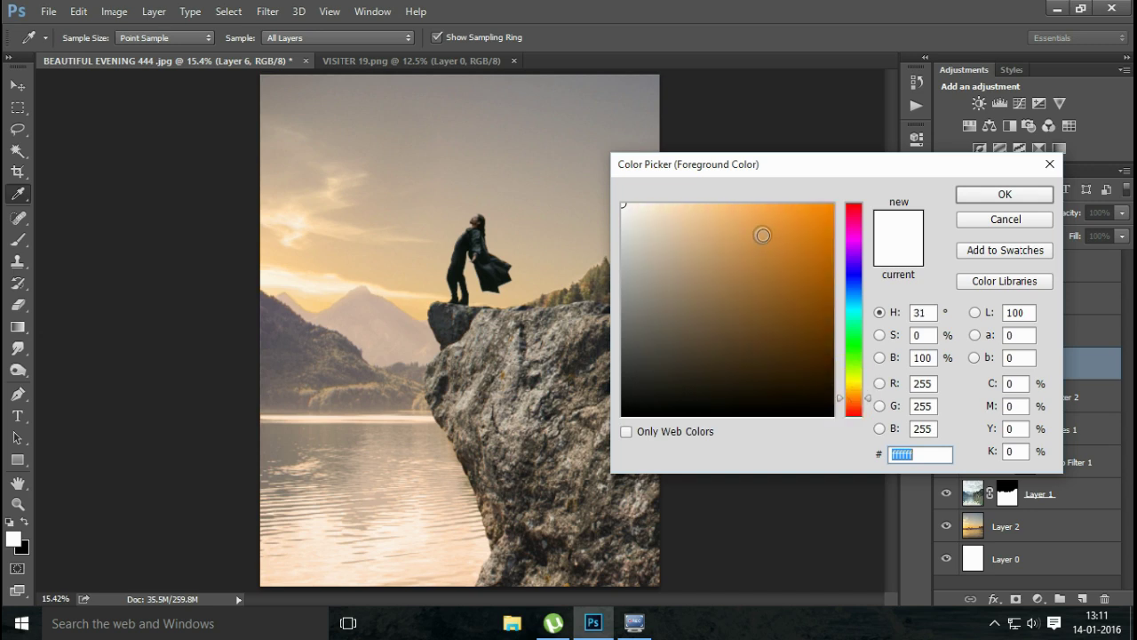
pyautogui.click(273, 224)
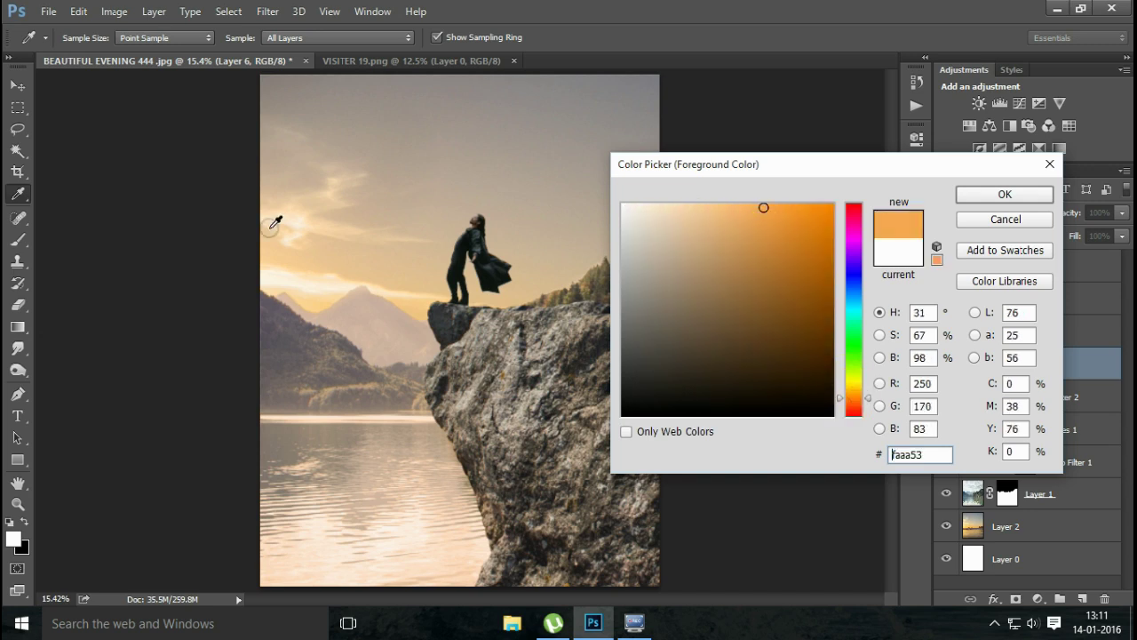
pyautogui.click(315, 297)
pyautogui.click(1005, 194)
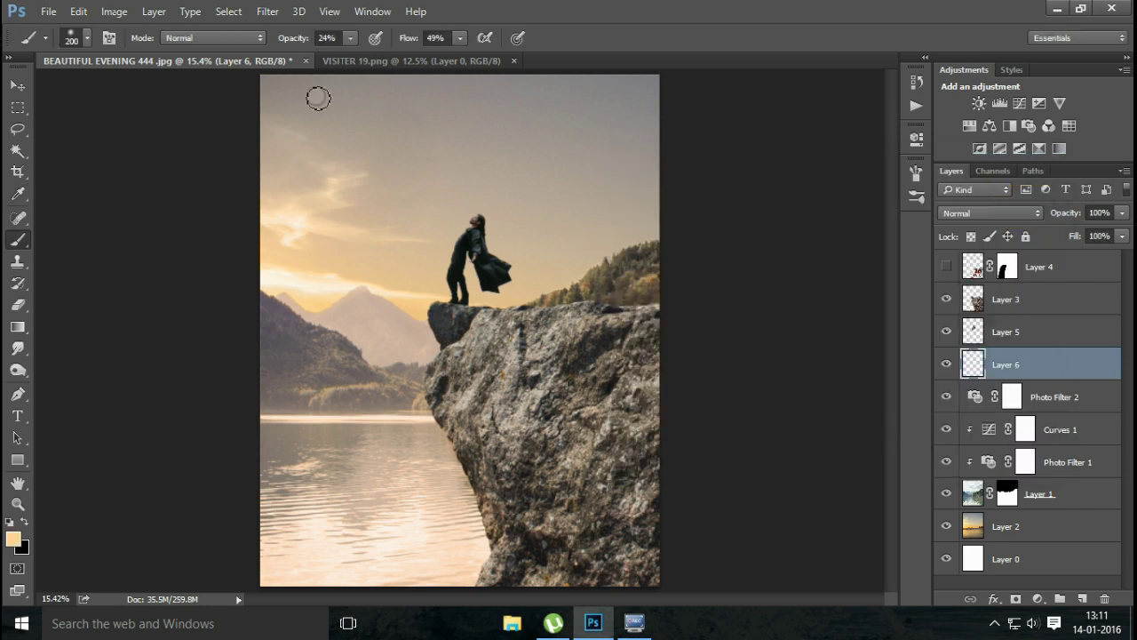
# Step: Set brush opacity 91% and flow 80%, enlarge the brush, and paint a glow over the peak
pyautogui.click(350, 38)
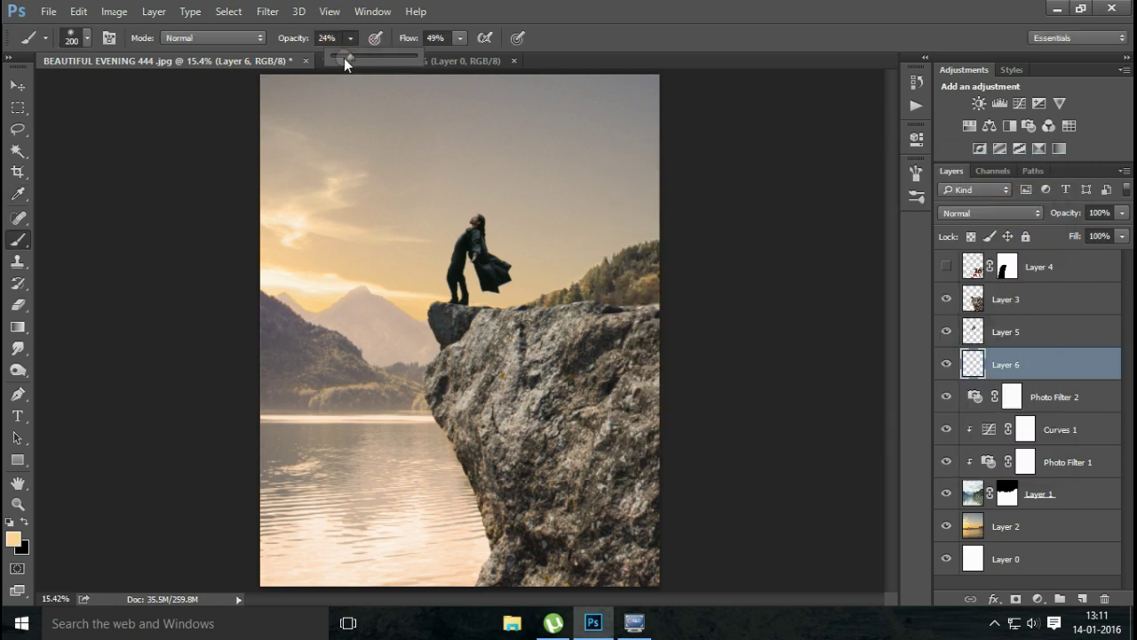
pyautogui.click(458, 38)
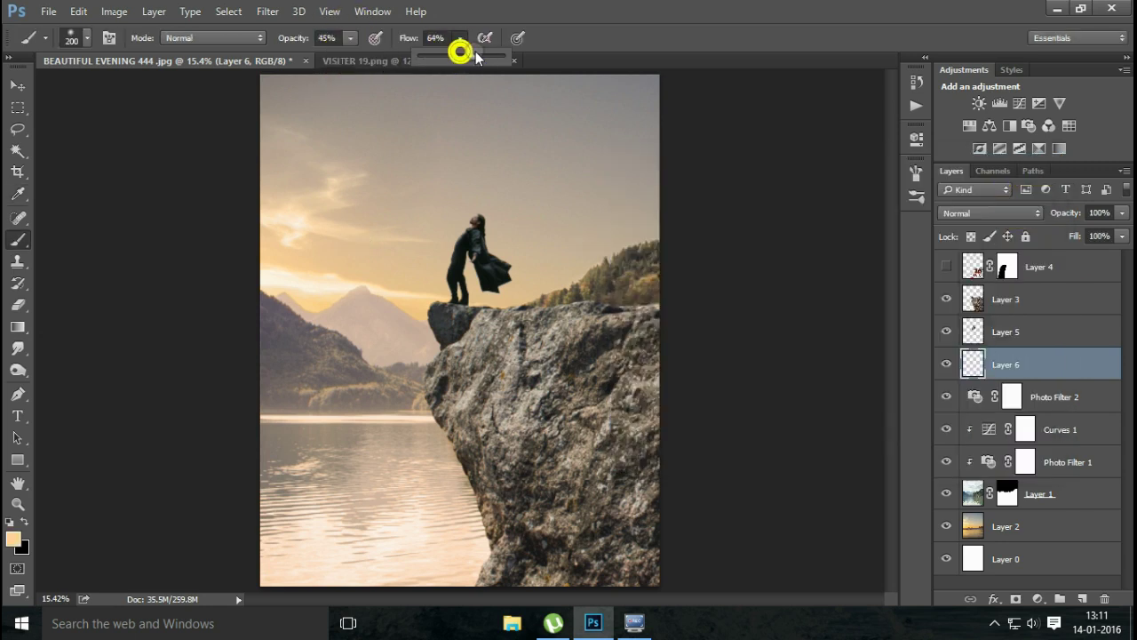
pyautogui.click(354, 42)
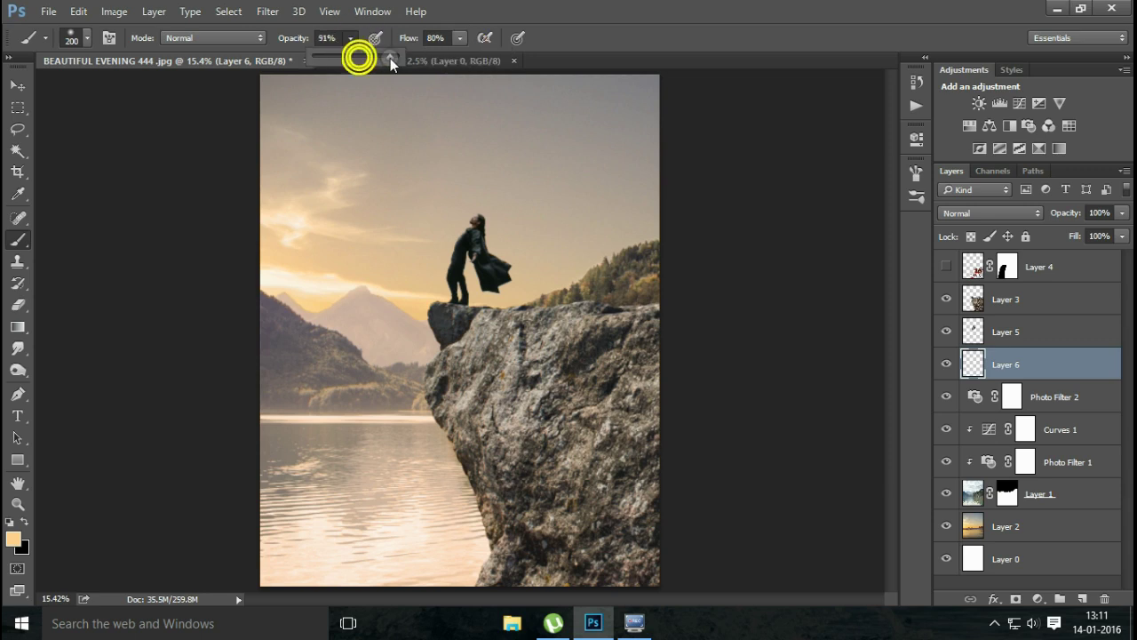
pyautogui.moveTo(390, 58); pyautogui.dragTo(385, 191)
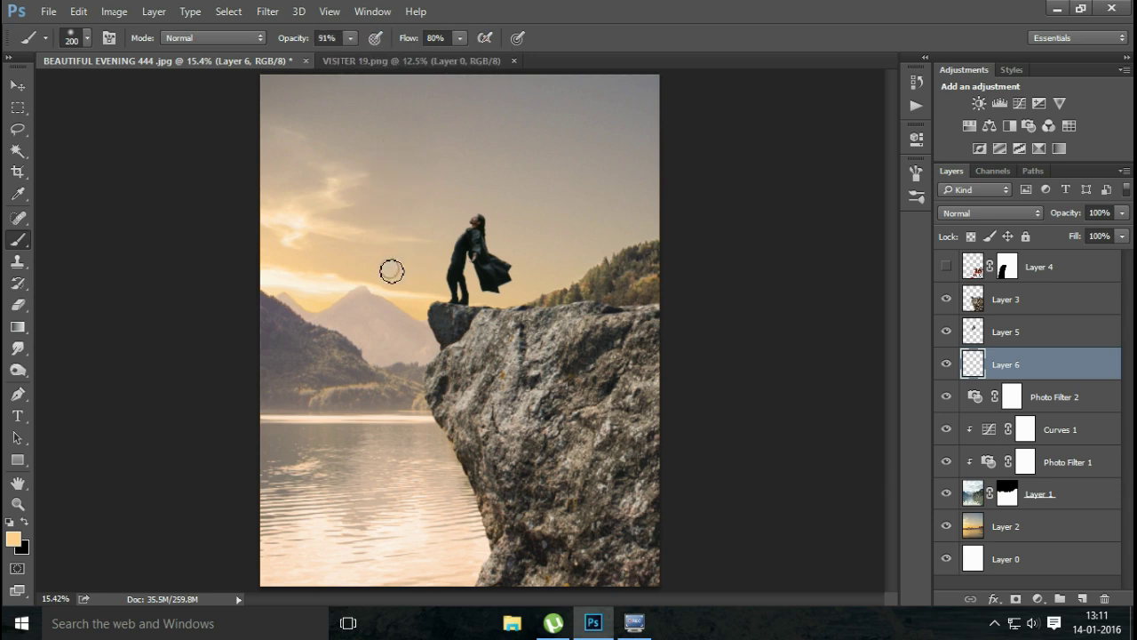
pyautogui.press(']')
pyautogui.click(371, 281)
# Step: Set the glow layer to Overlay, move it left into the sky, and enlarge it about 194%
pyautogui.click(1004, 218)
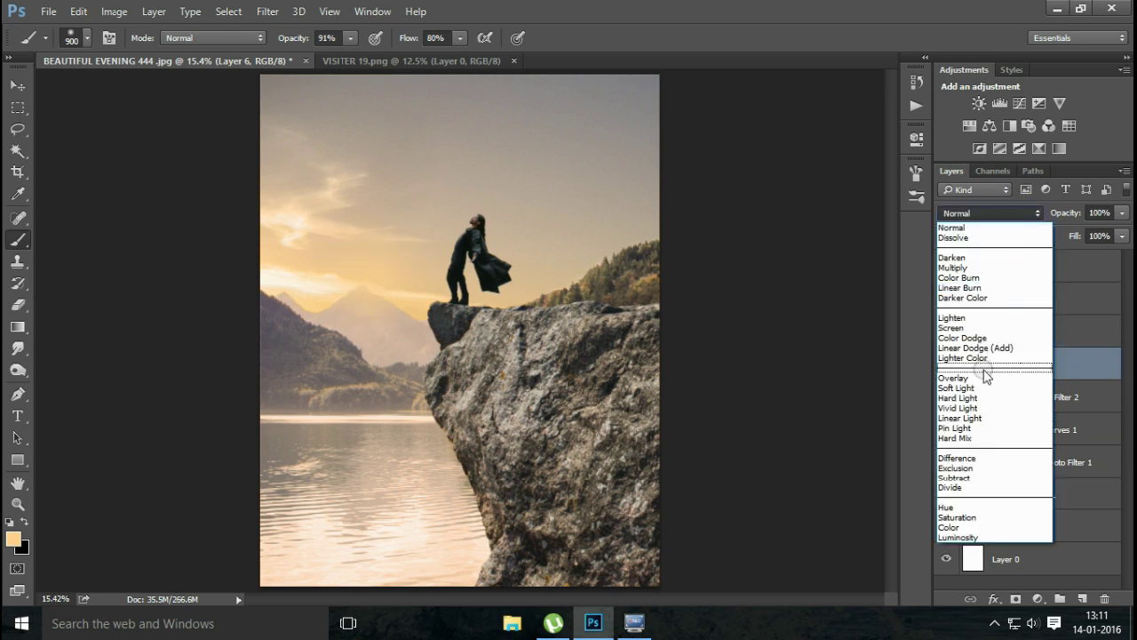
pyautogui.click(978, 381)
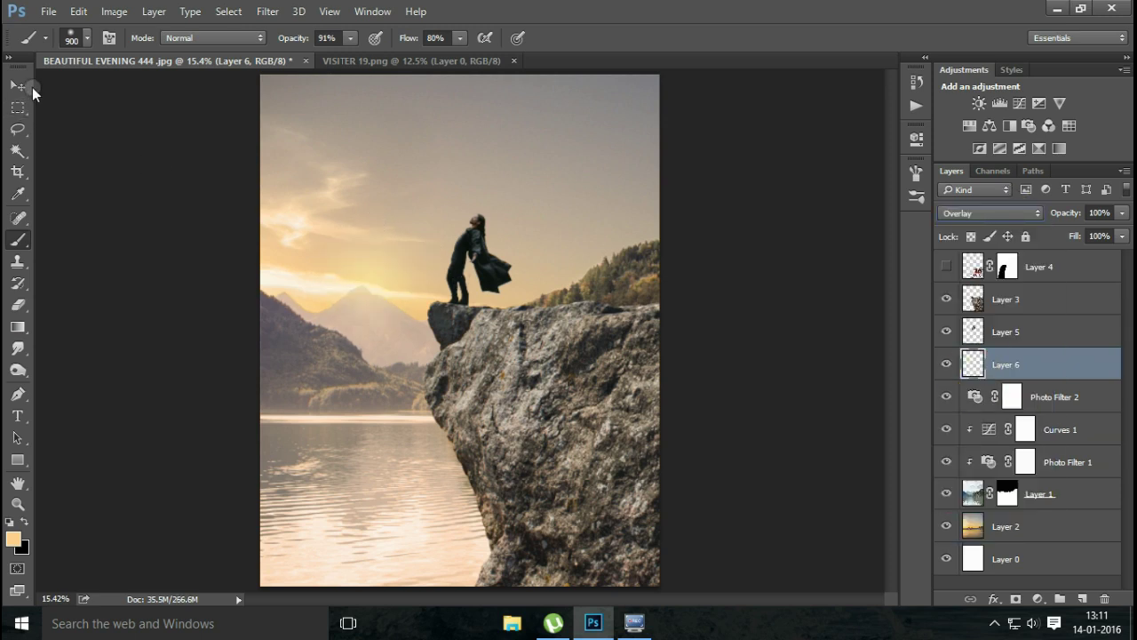
pyautogui.click(19, 85)
pyautogui.moveTo(350, 246); pyautogui.dragTo(297, 235)
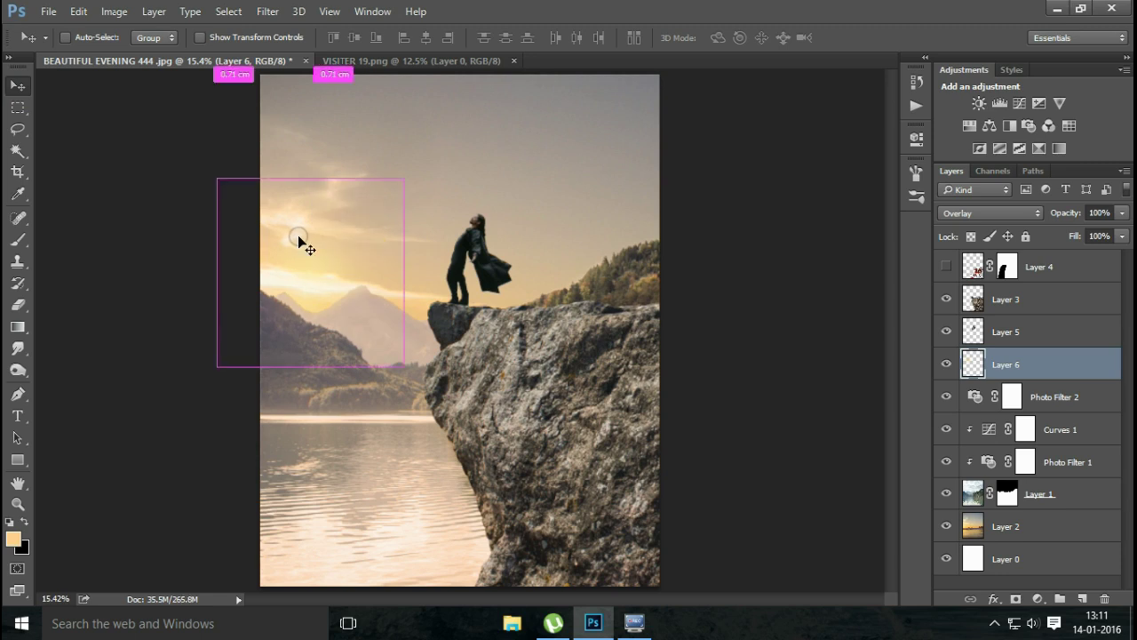
pyautogui.hotkey('ctrl', 't')
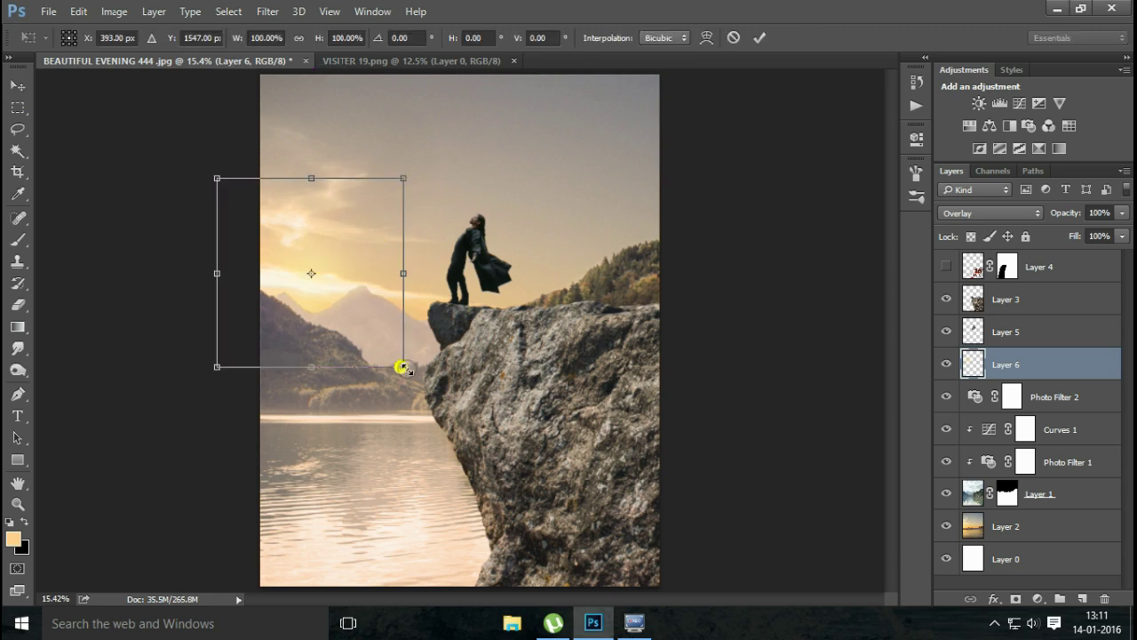
pyautogui.moveTo(403, 366); pyautogui.dragTo(498, 455)
pyautogui.moveTo(375, 368); pyautogui.dragTo(384, 362)
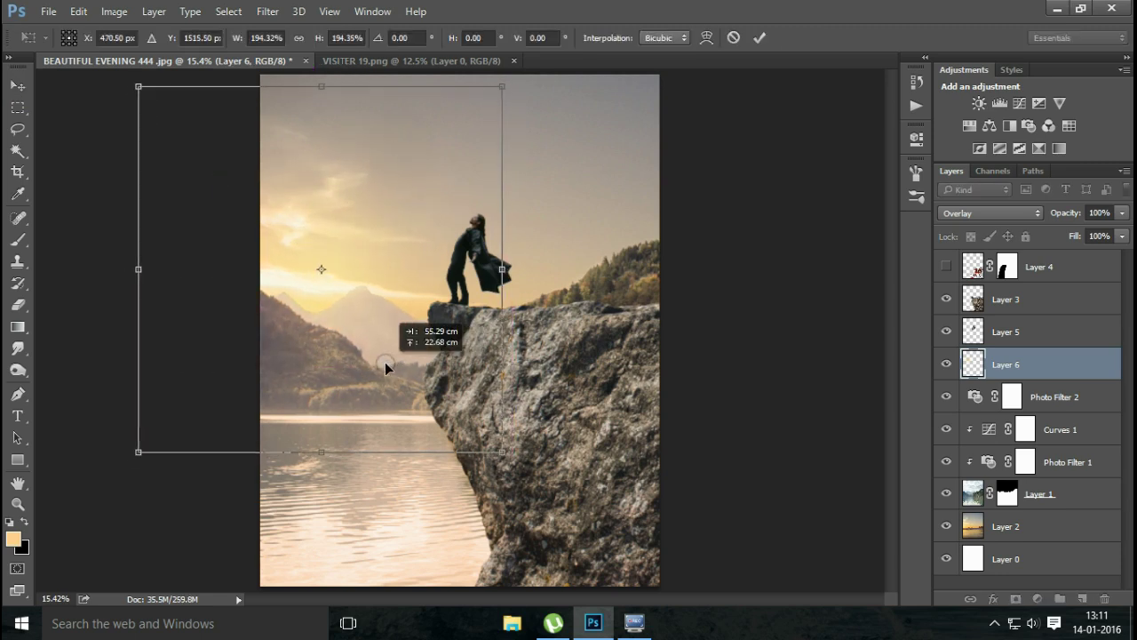
pyautogui.press('Return')
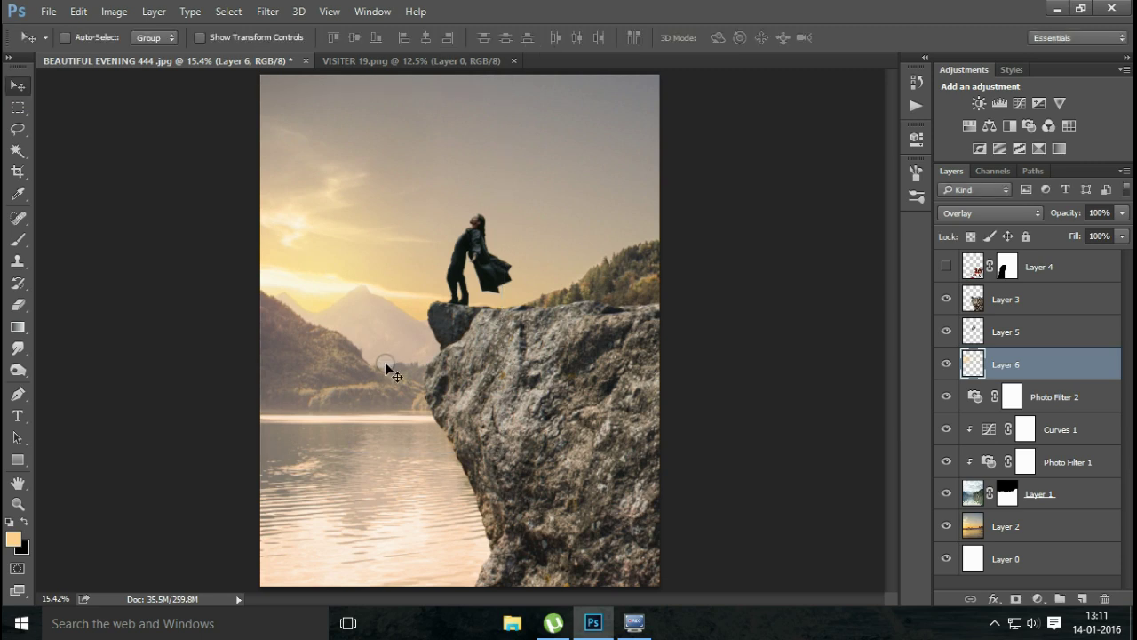
pyautogui.click(946, 365)
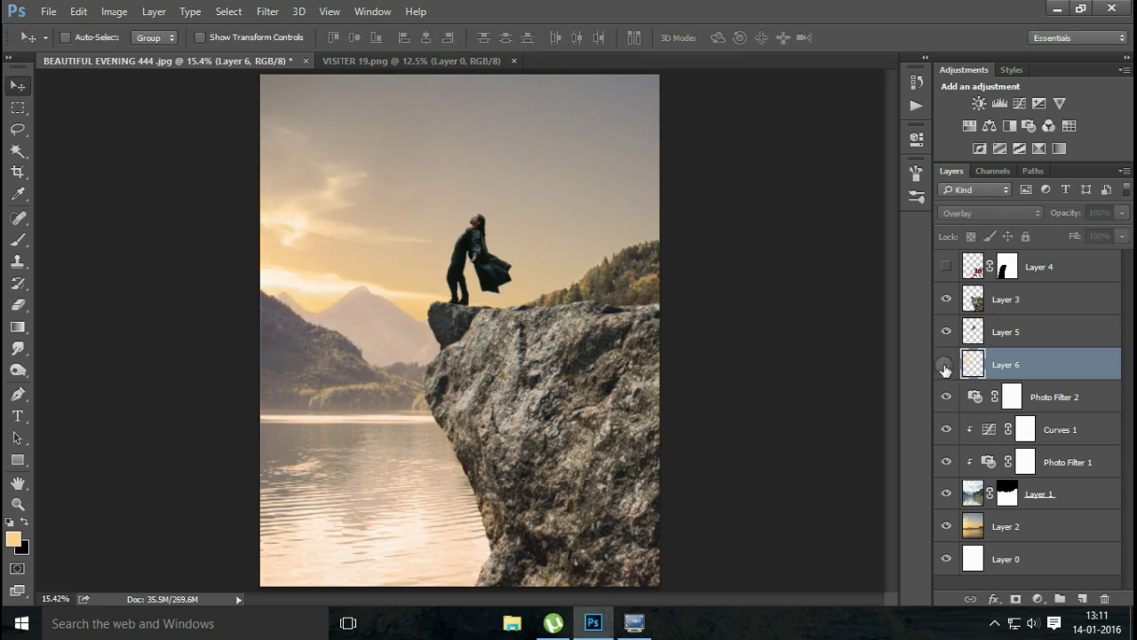
pyautogui.click(946, 365)
# Step: Switch to a saturated orange and dab light near the horizon with a 1000 px brush
pyautogui.press('b')
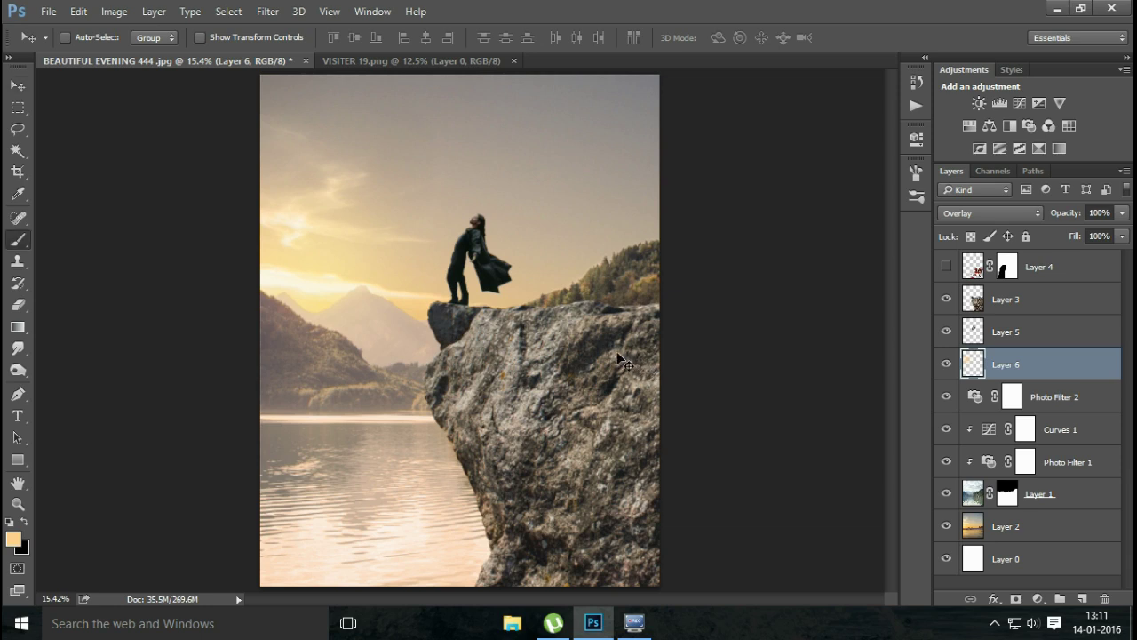
pyautogui.click(12, 538)
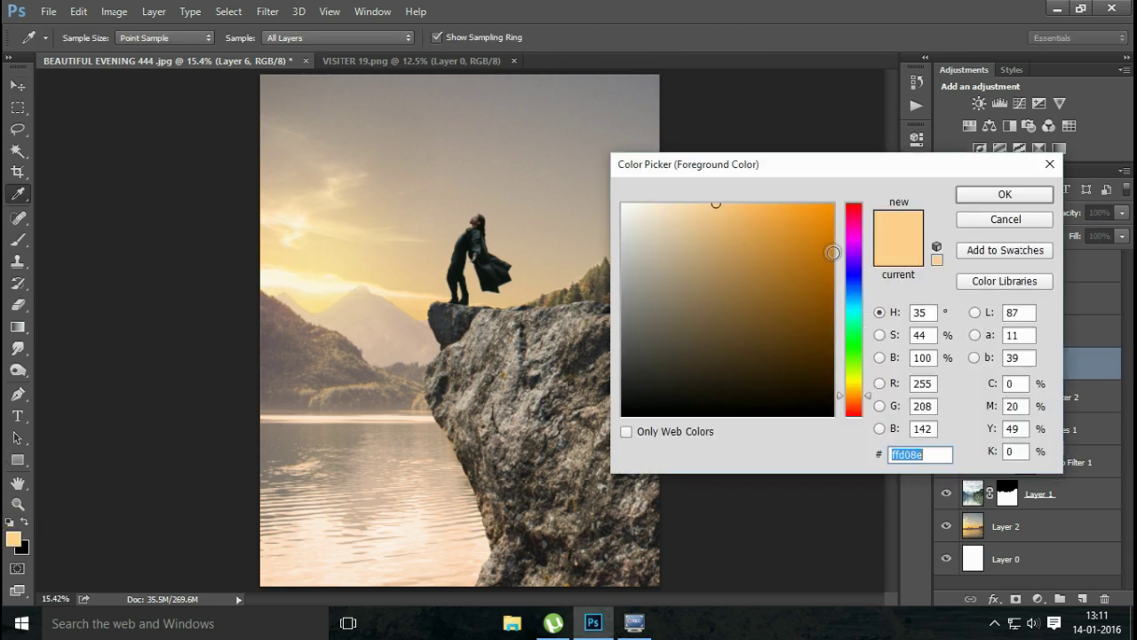
pyautogui.moveTo(847, 401); pyautogui.dragTo(854, 398)
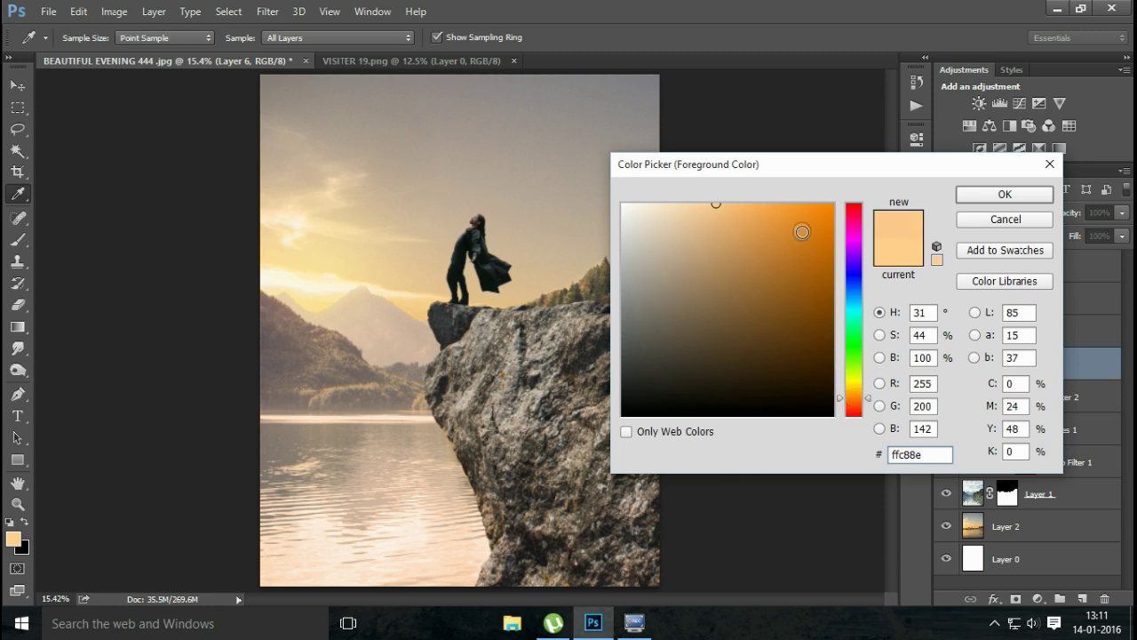
pyautogui.click(802, 203)
pyautogui.click(1002, 193)
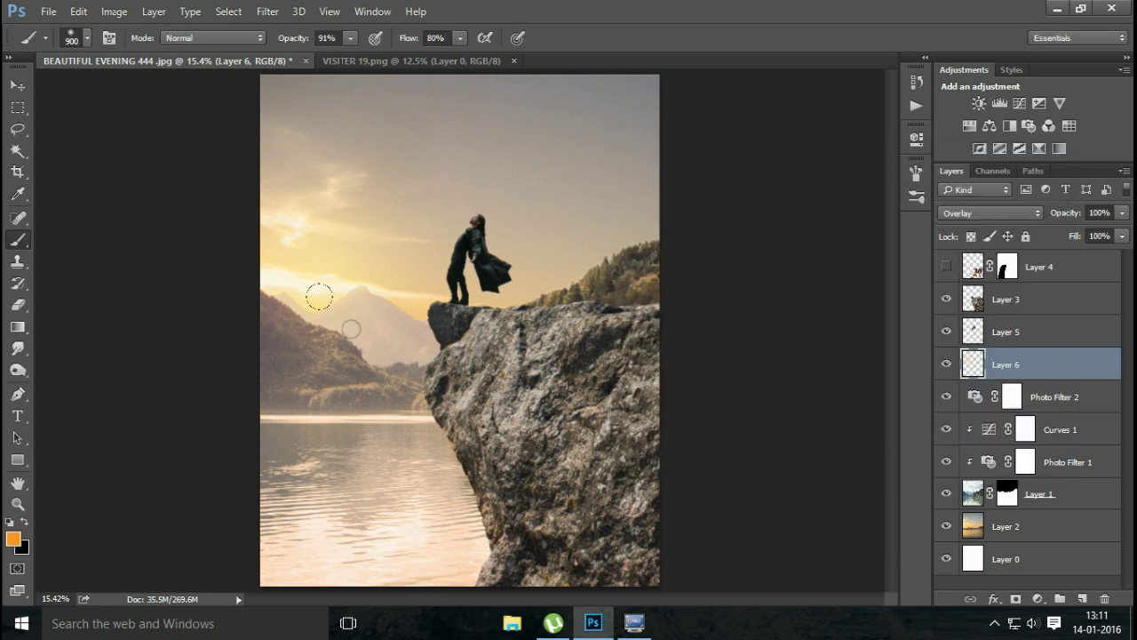
pyautogui.press(']')
pyautogui.click(302, 280)
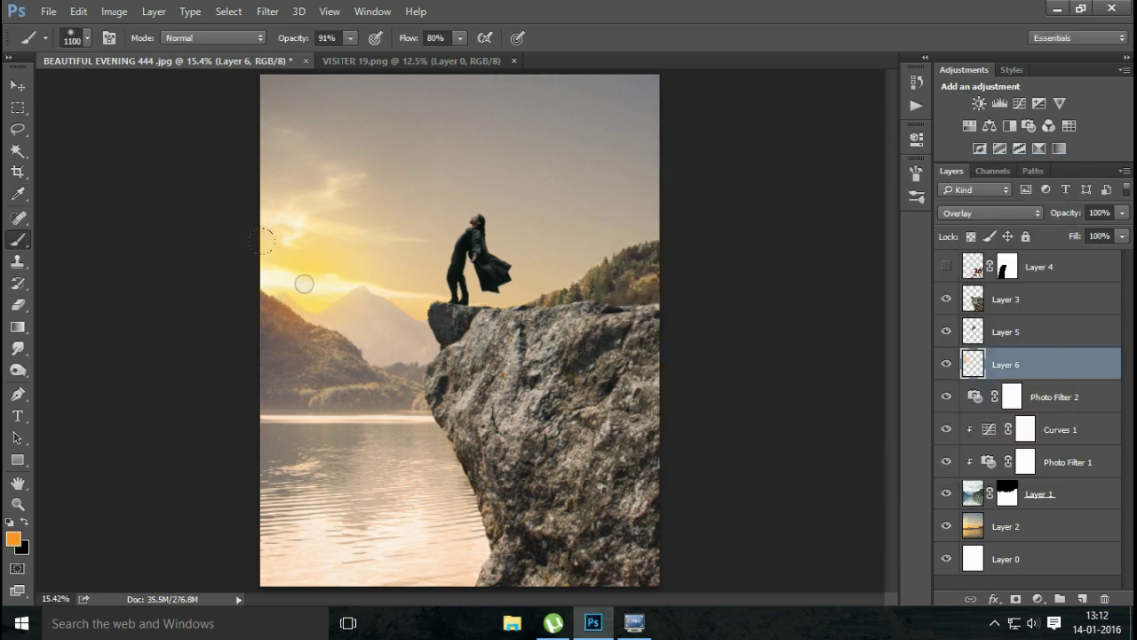
pyautogui.click(1008, 214)
pyautogui.click(1007, 213)
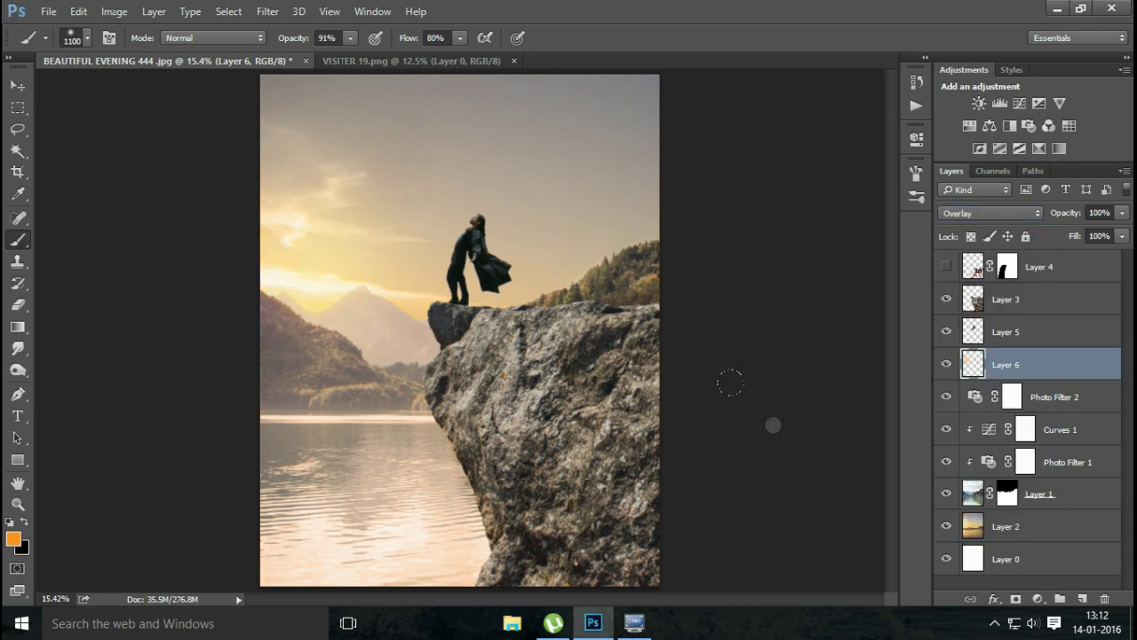
# Step: Paint an orange dab near the sun on a new layer, set it to Screen, and stretch it across the sky
pyautogui.click(1083, 599)
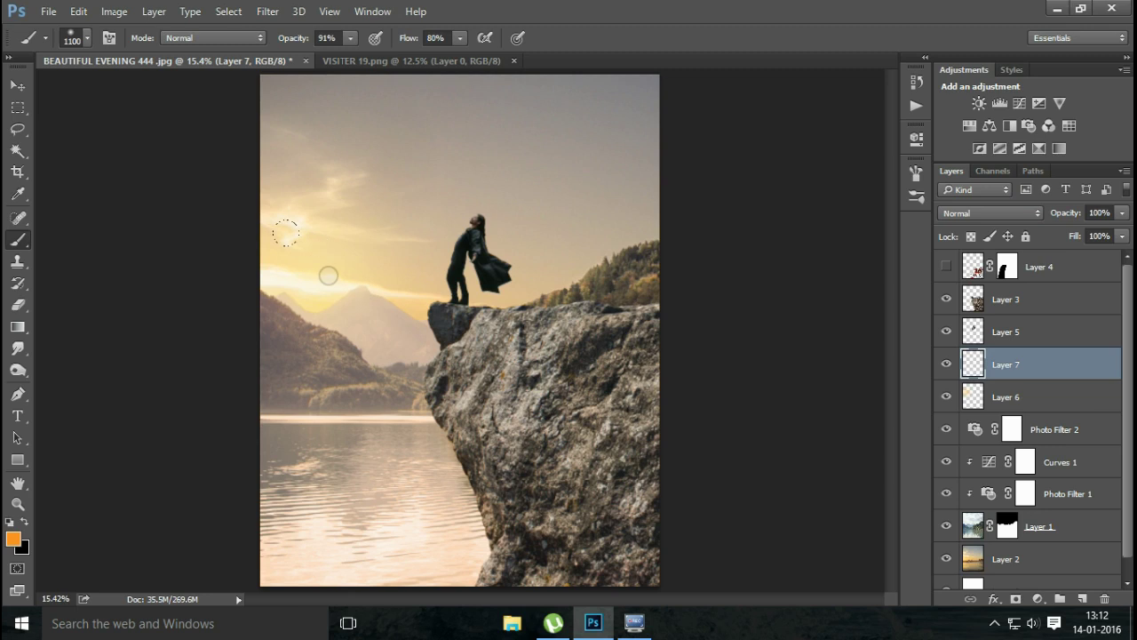
pyautogui.click(328, 276)
pyautogui.click(1006, 212)
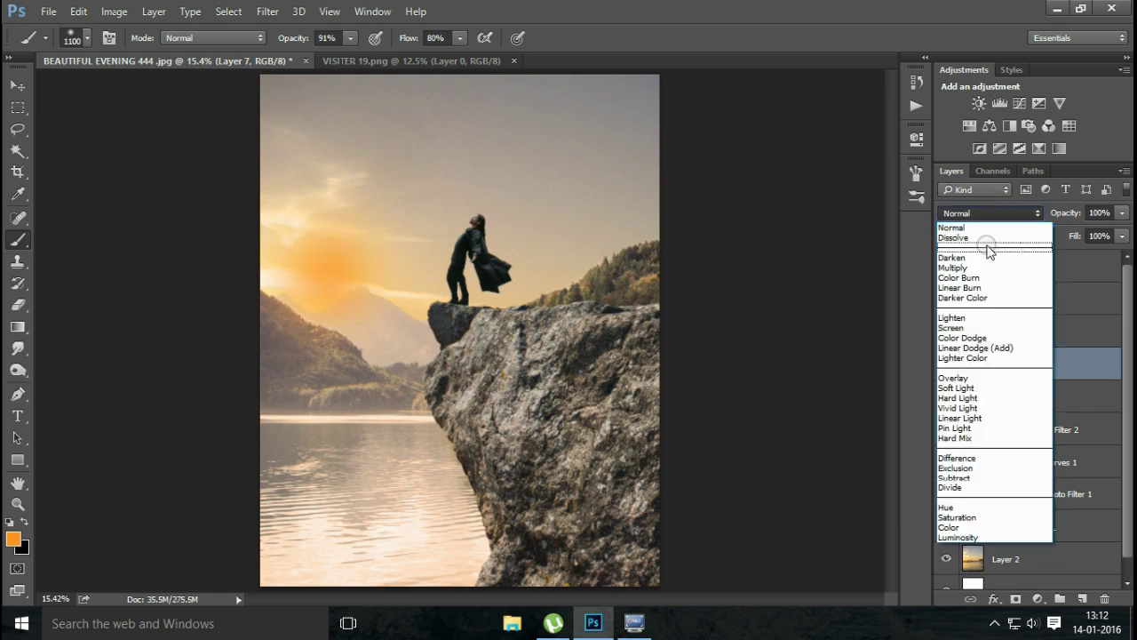
pyautogui.click(974, 328)
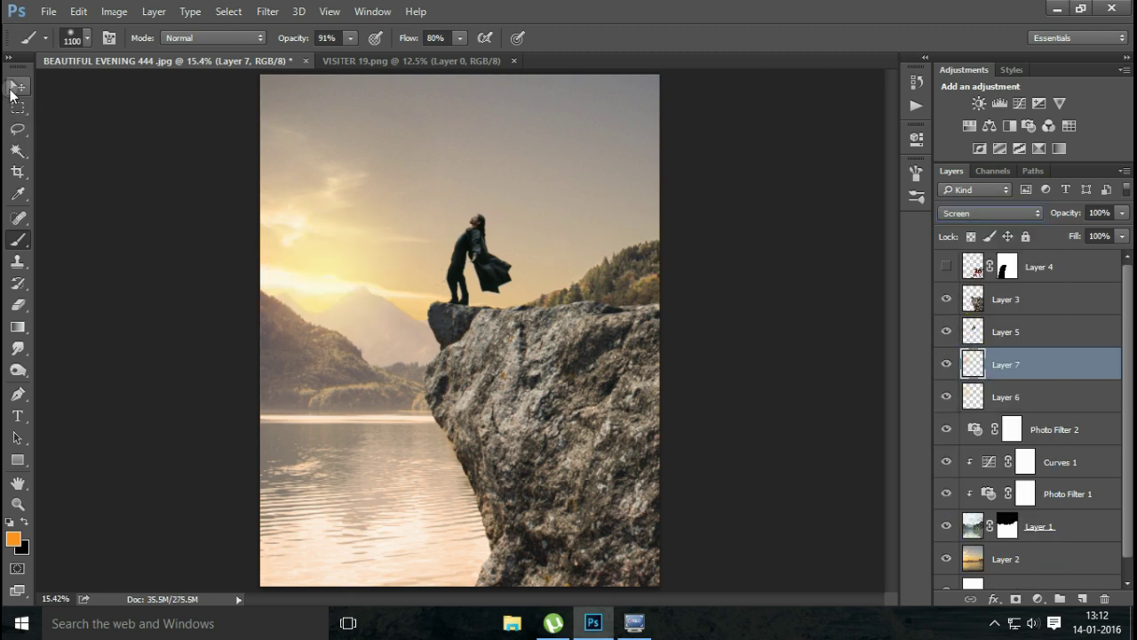
pyautogui.click(16, 86)
pyautogui.hotkey('ctrl', 't')
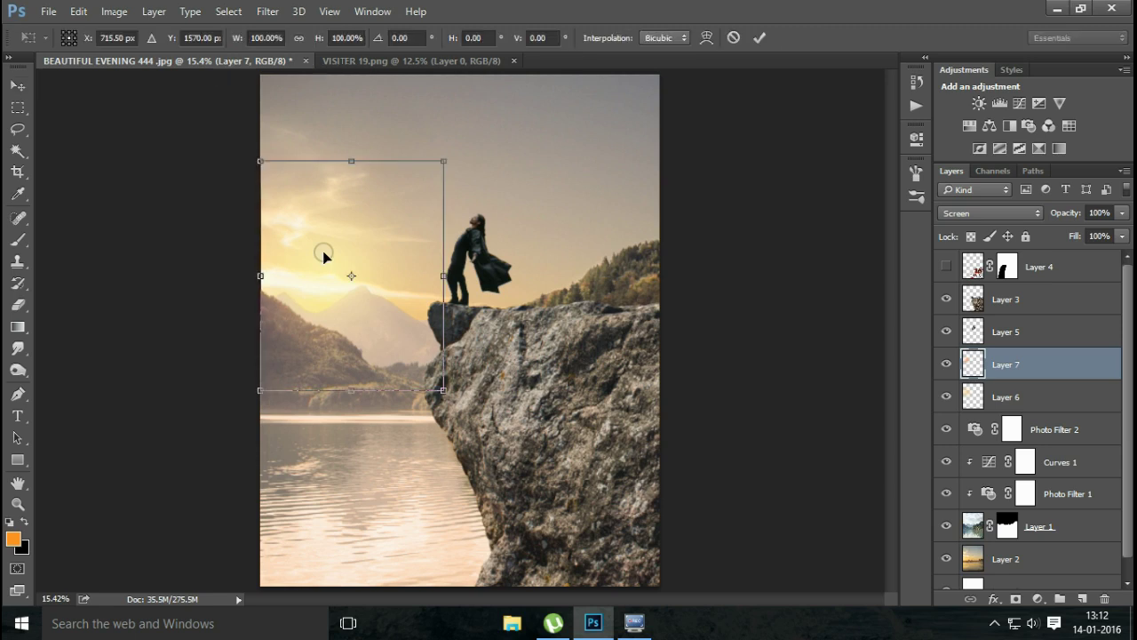
pyautogui.moveTo(439, 389); pyautogui.dragTo(396, 366)
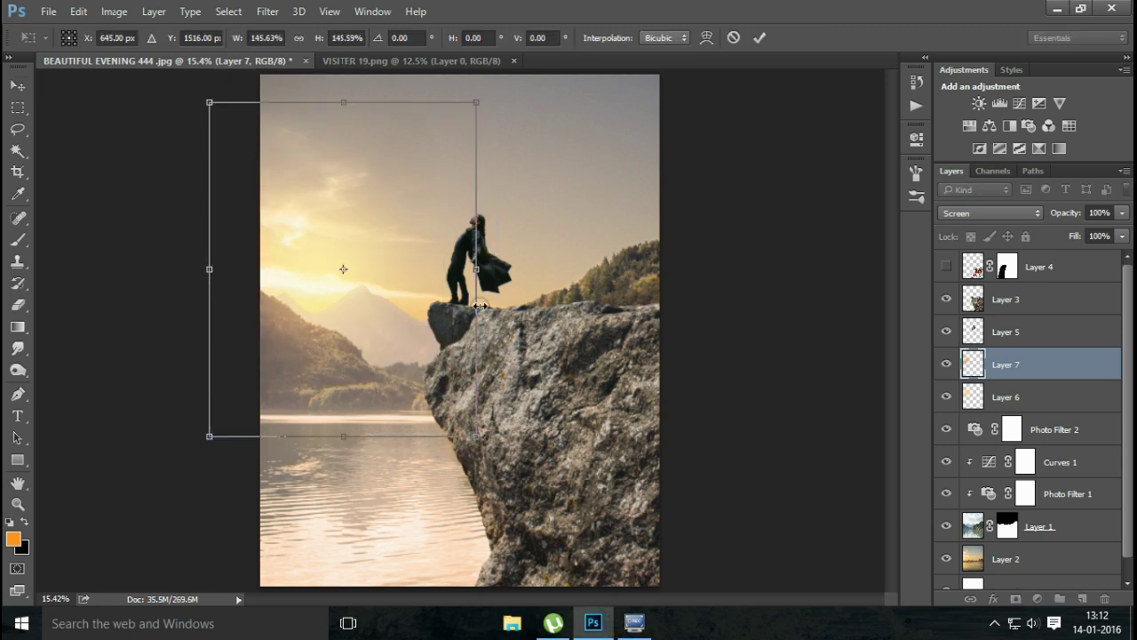
pyautogui.moveTo(477, 268); pyautogui.dragTo(563, 270)
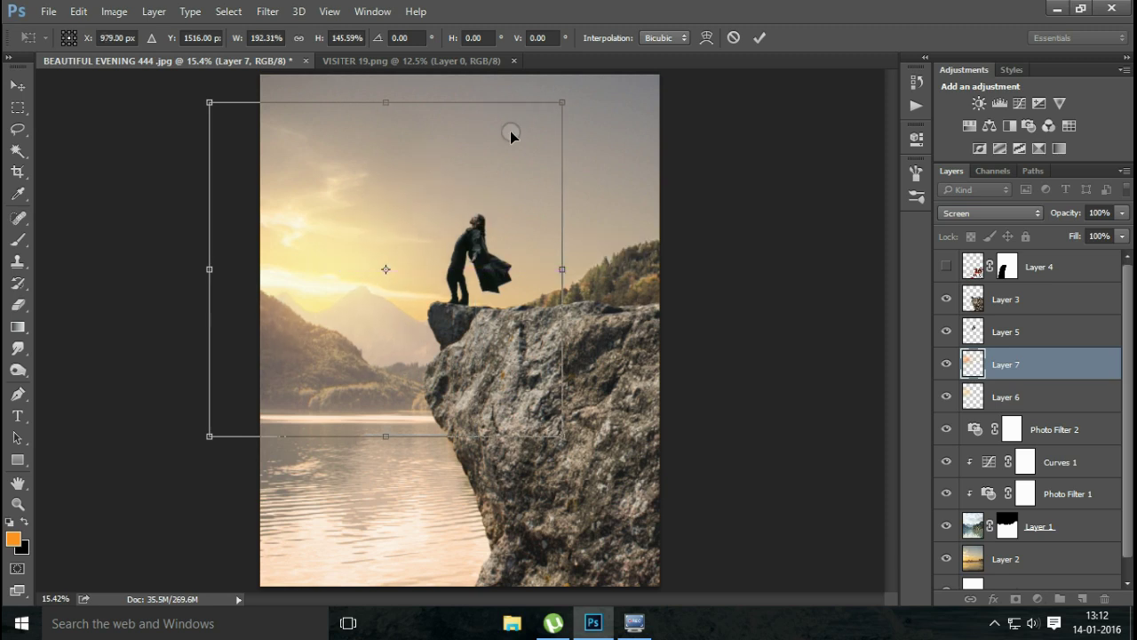
pyautogui.moveTo(562, 102); pyautogui.dragTo(637, 78)
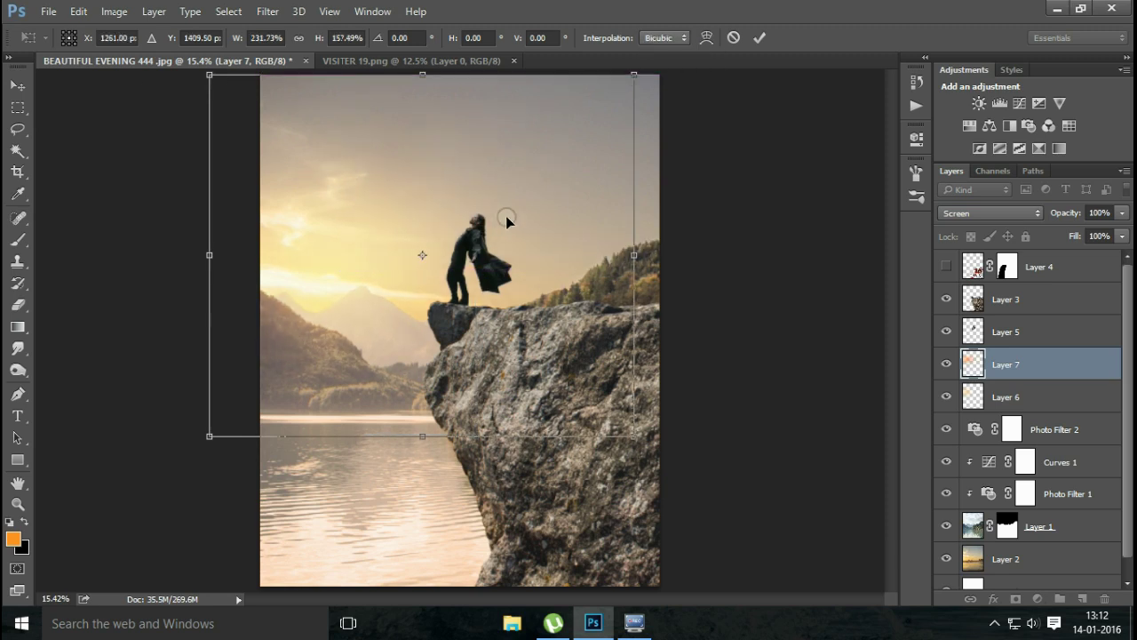
pyautogui.moveTo(507, 223); pyautogui.dragTo(513, 228)
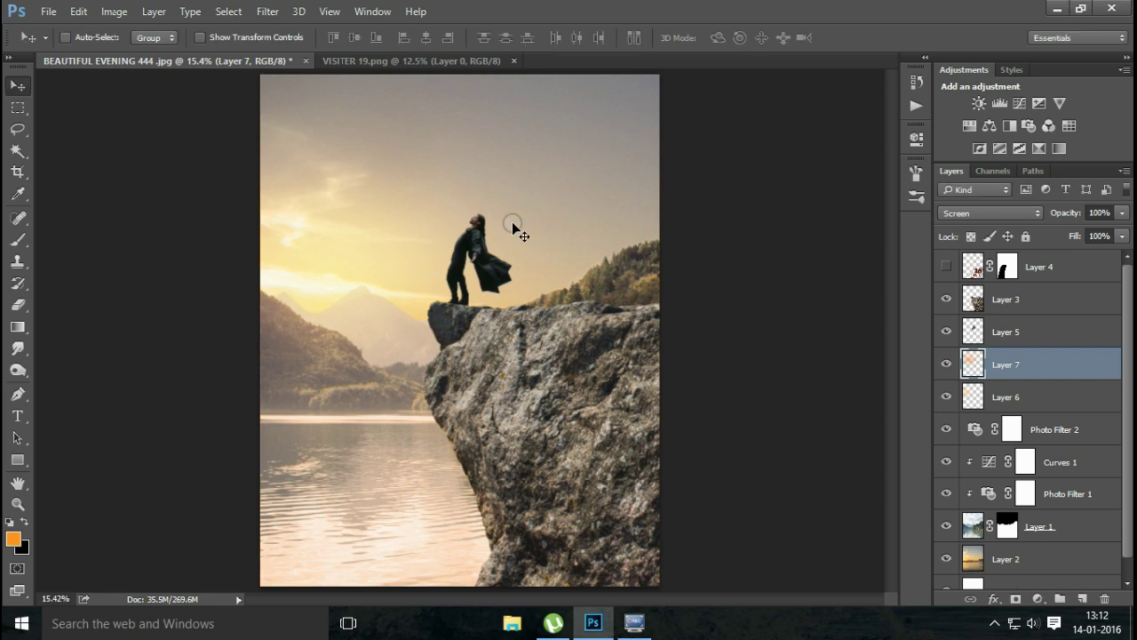
# Step: Paint an orange glow on the water on a new layer set to Overlay
pyautogui.click(1084, 595)
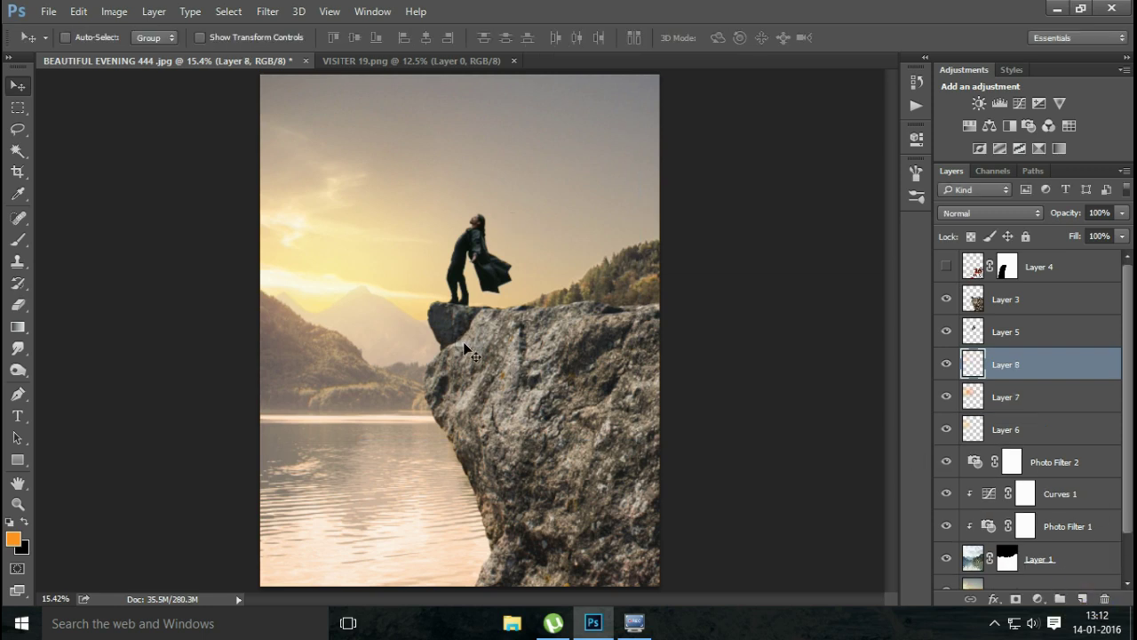
pyautogui.press('b')
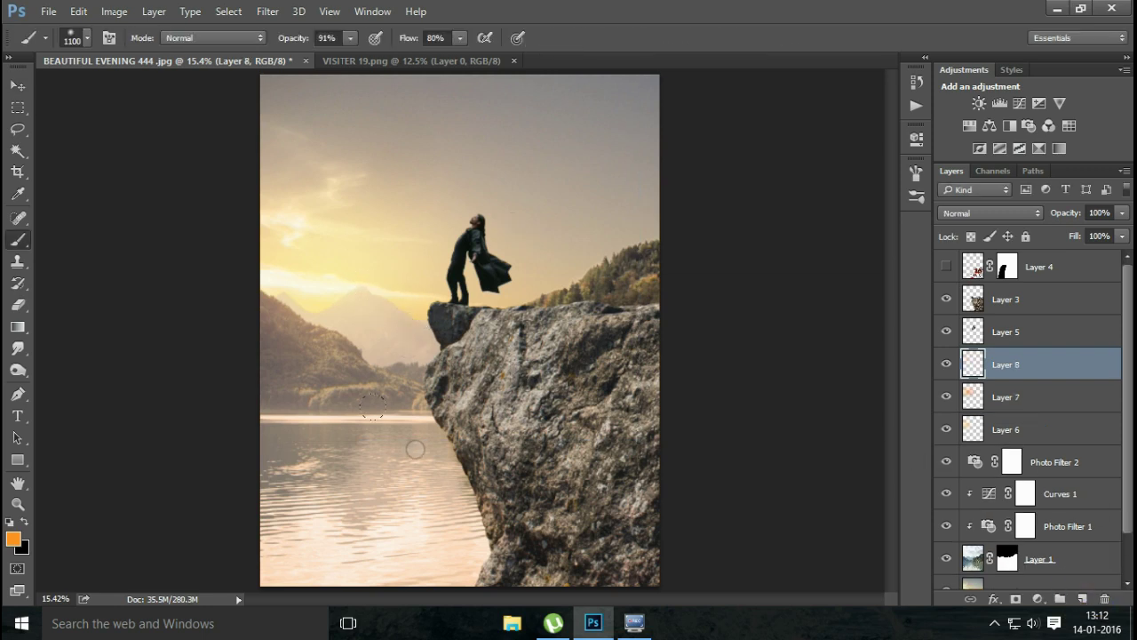
pyautogui.click(406, 436)
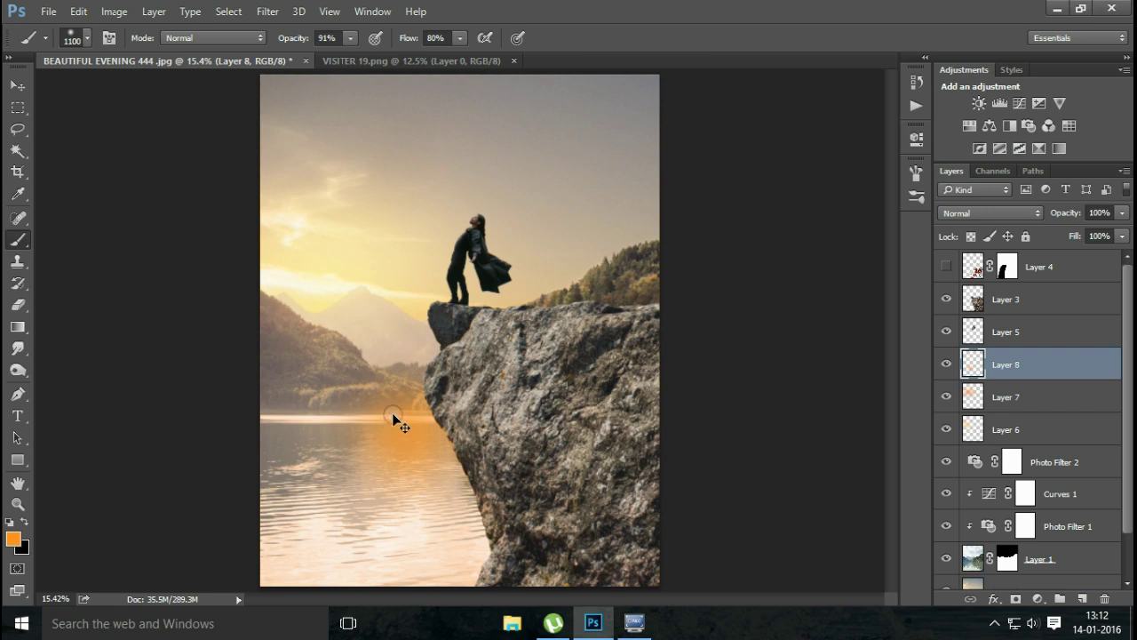
pyautogui.hotkey('ctrl', 'z')
pyautogui.click(397, 425)
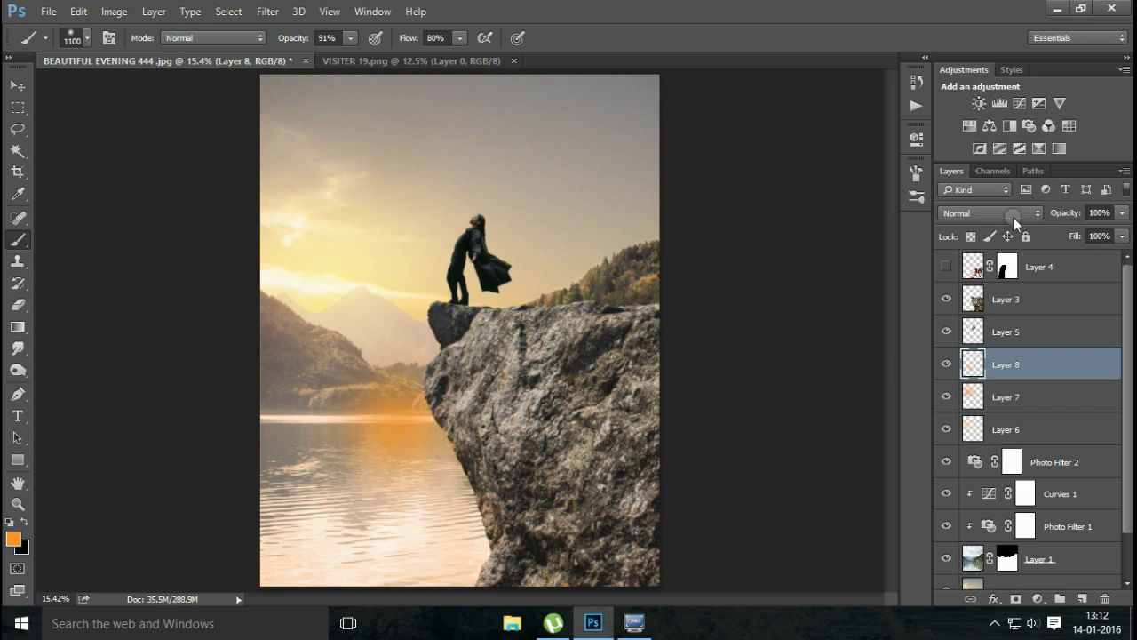
pyautogui.click(990, 214)
pyautogui.click(978, 378)
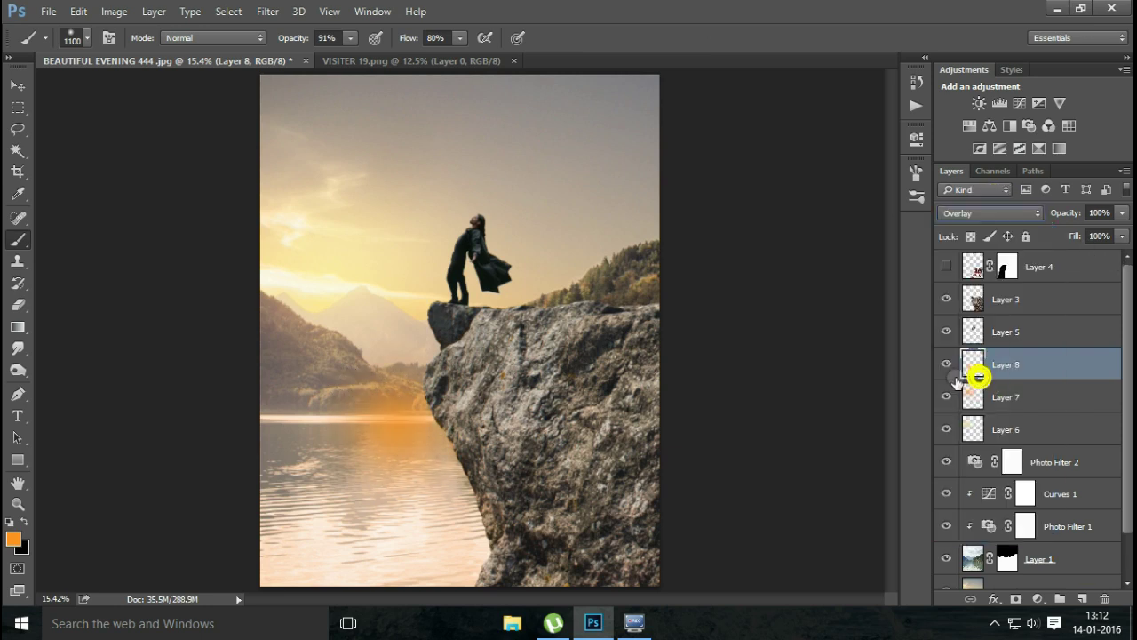
# Step: Move the water glow down over the lake and enlarge it to about 170%
pyautogui.click(17, 86)
pyautogui.moveTo(373, 373); pyautogui.dragTo(385, 452)
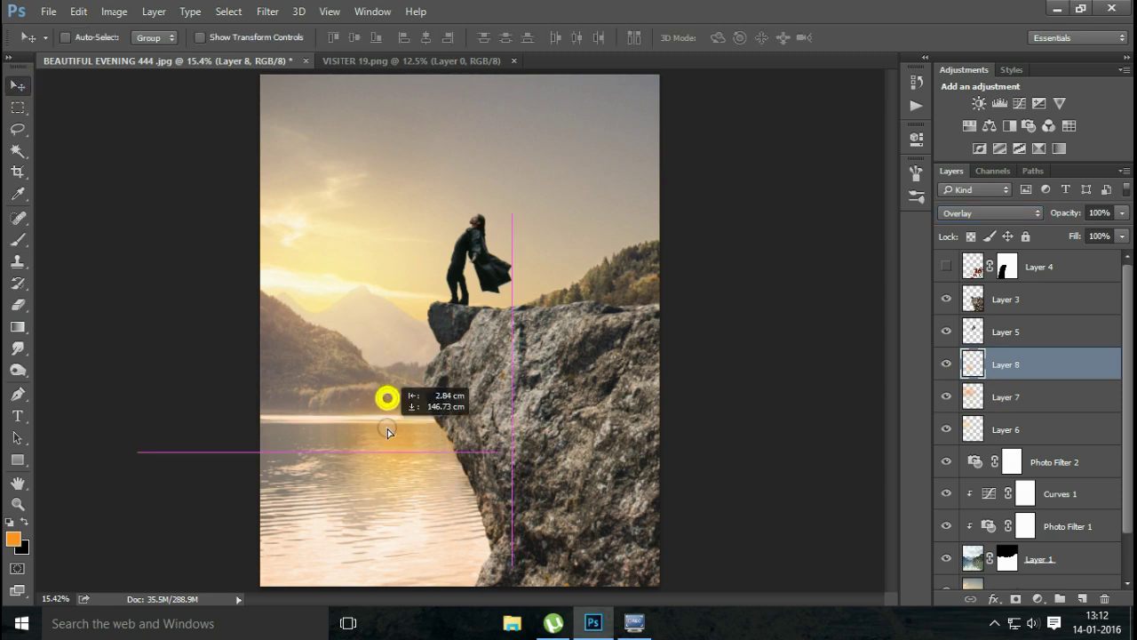
pyautogui.hotkey('ctrl', 't')
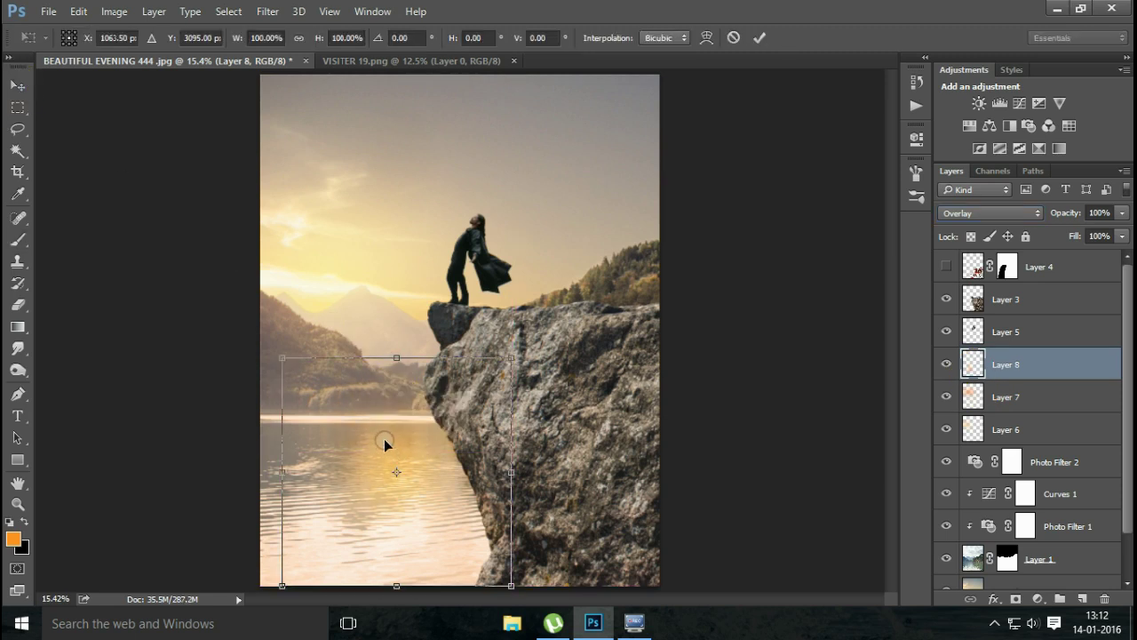
pyautogui.moveTo(511, 358); pyautogui.dragTo(591, 276)
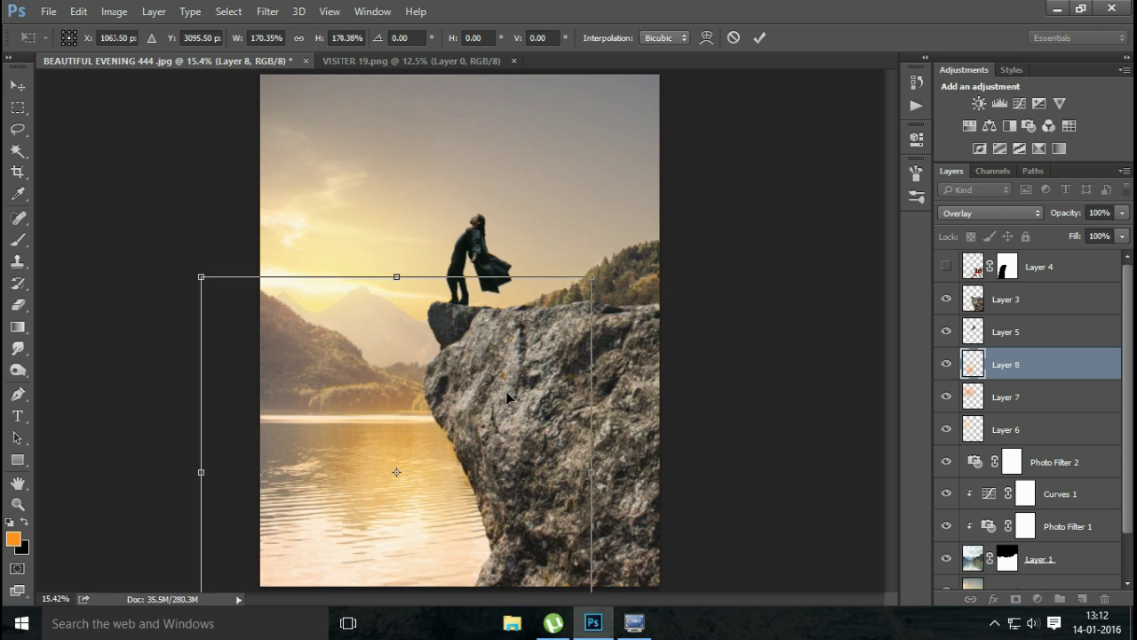
pyautogui.moveTo(507, 397); pyautogui.dragTo(487, 415)
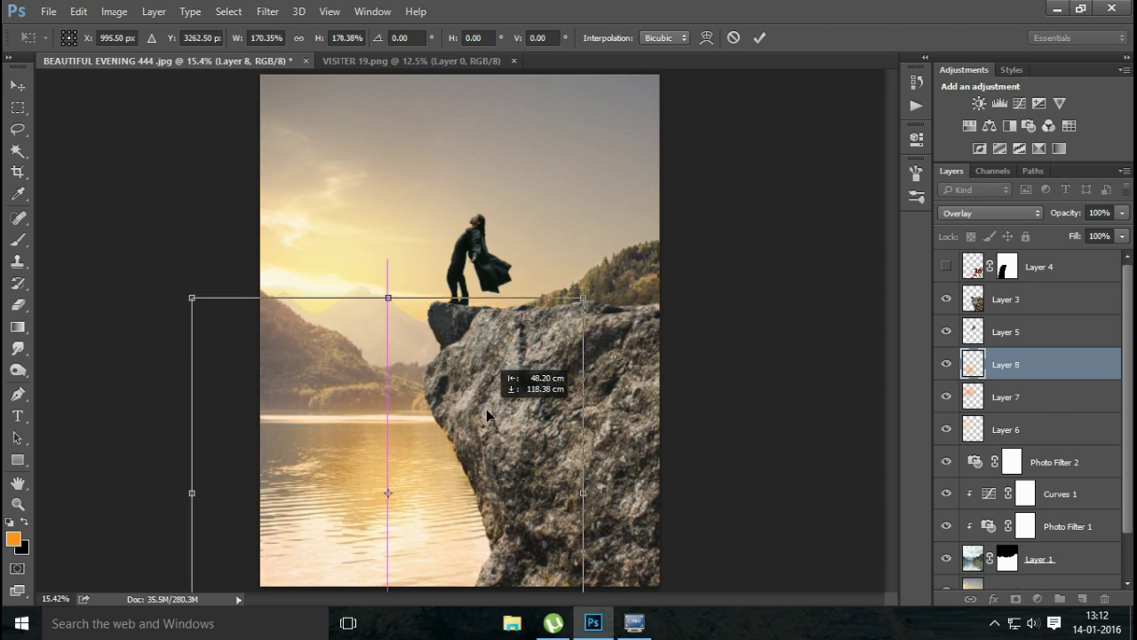
pyautogui.press('Return')
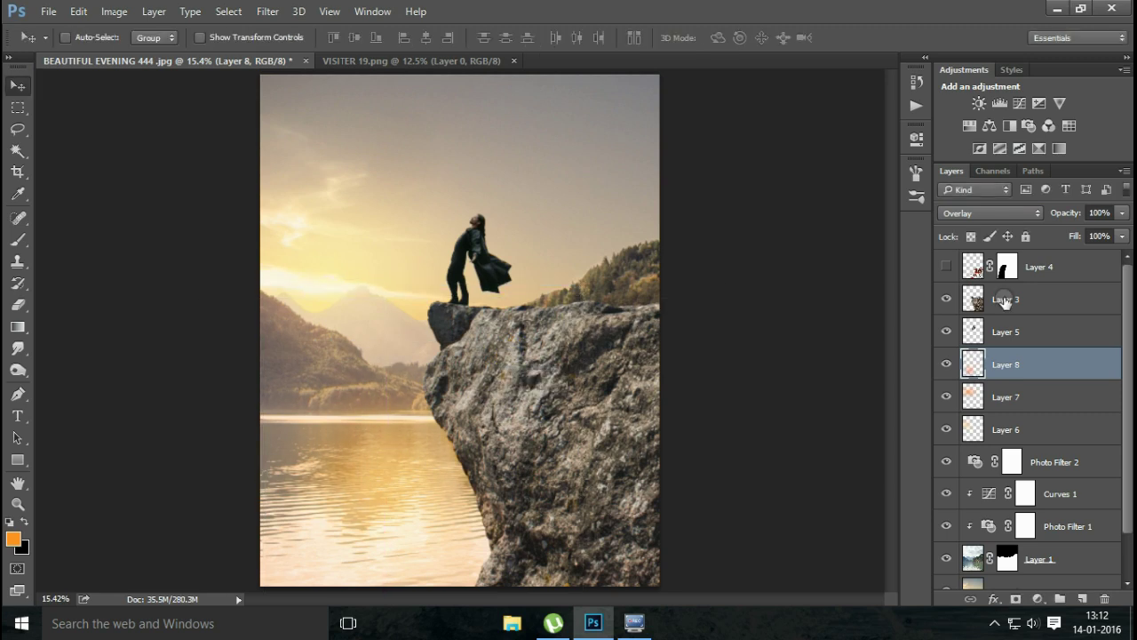
# Step: Lower the water glow's opacity to 44%, comparing it on and off
pyautogui.click(1122, 212)
pyautogui.moveTo(1121, 230); pyautogui.dragTo(1085, 233)
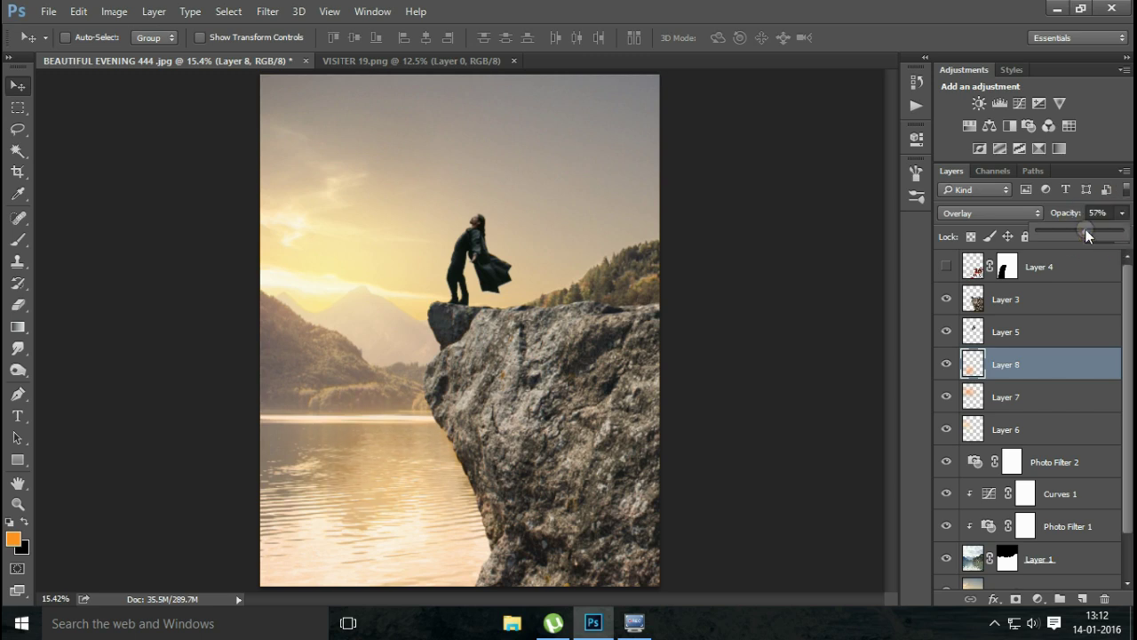
pyautogui.click(945, 365)
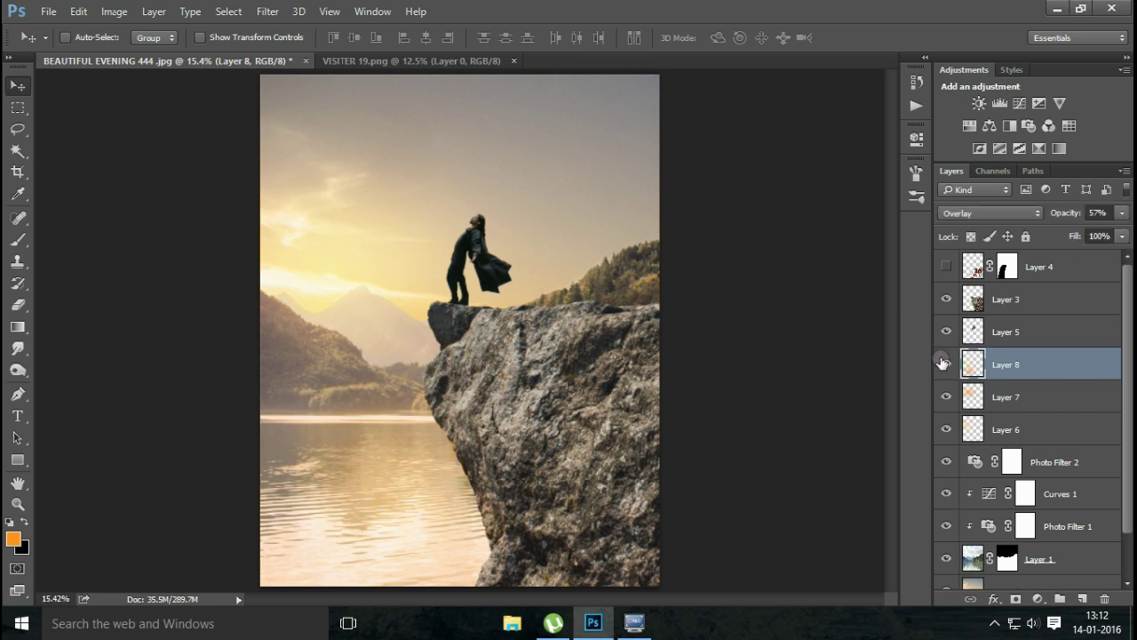
pyautogui.click(947, 364)
pyautogui.click(1123, 213)
pyautogui.moveTo(1090, 235); pyautogui.dragTo(1078, 235)
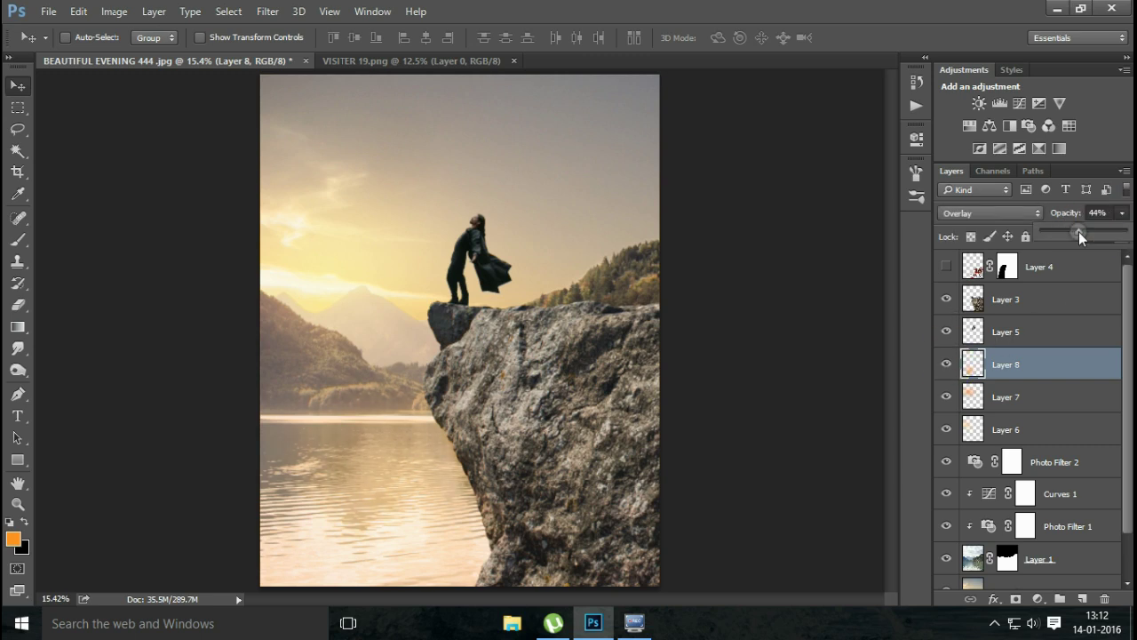
pyautogui.click(945, 364)
pyautogui.click(945, 364)
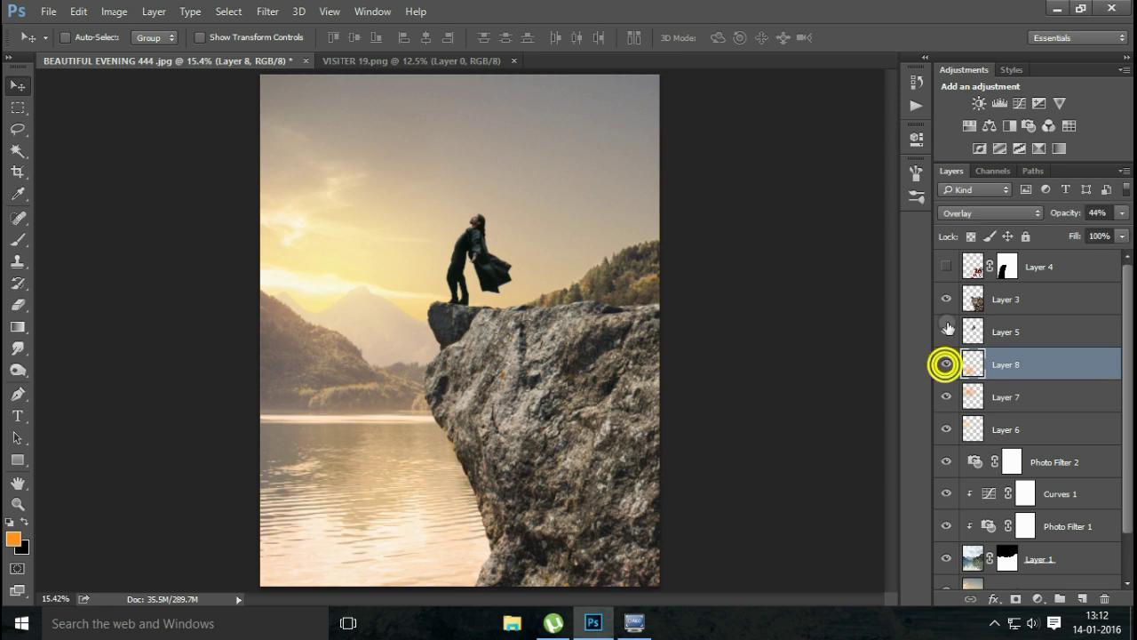
pyautogui.click(1009, 299)
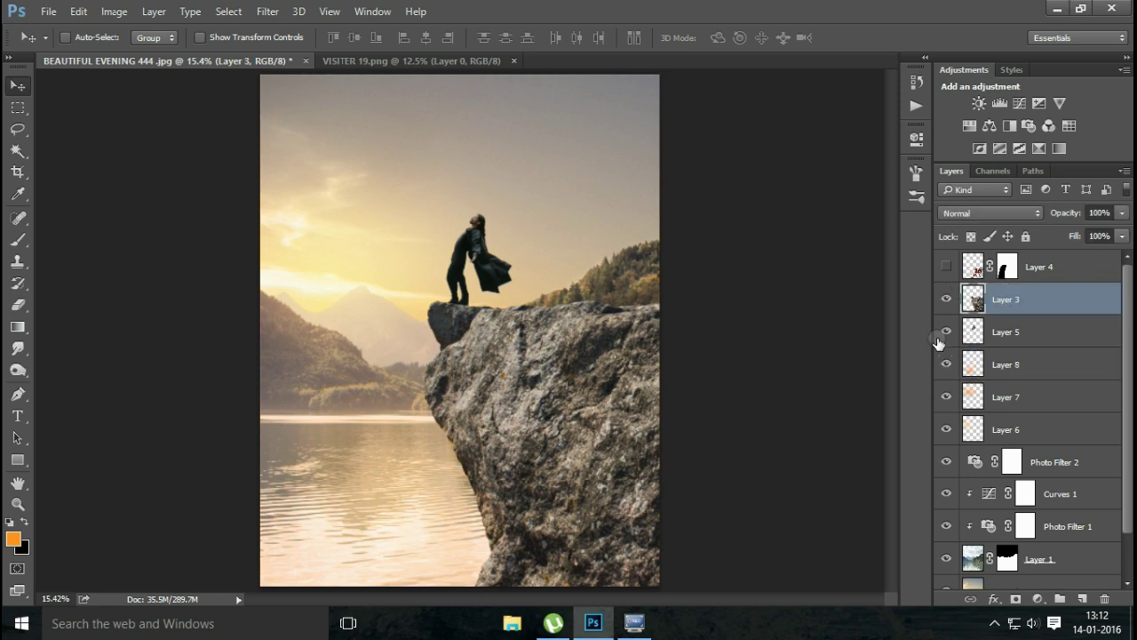
# Step: Add a Curves adjustment clipped to the rock layer, pulled down to darken the rock
pyautogui.click(1038, 599)
pyautogui.click(1048, 376)
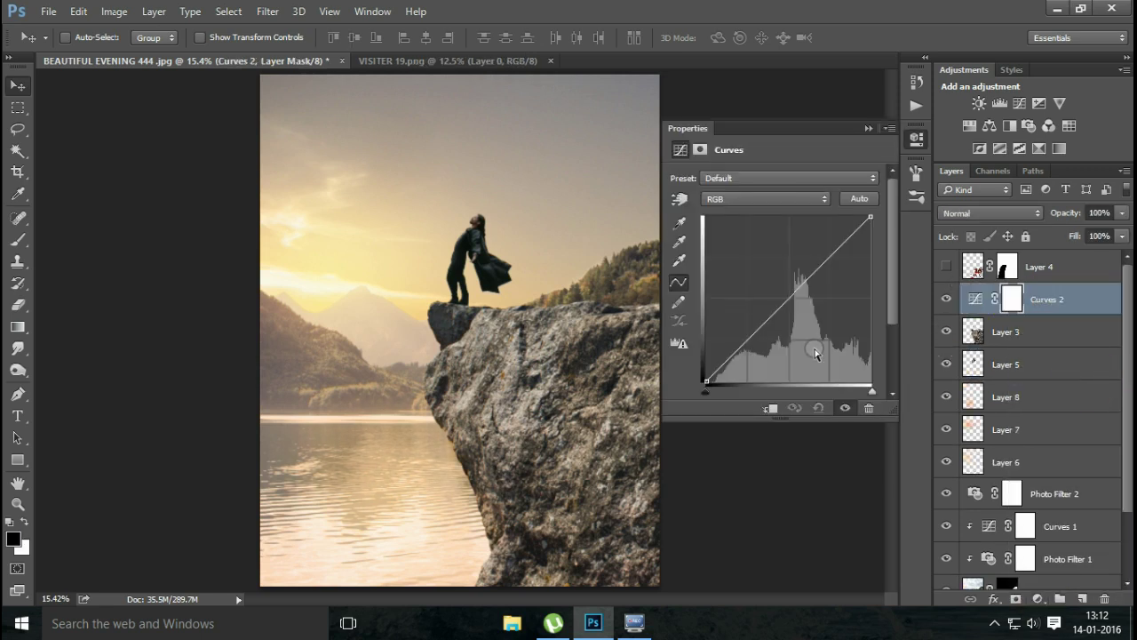
pyautogui.click(770, 408)
pyautogui.moveTo(782, 300); pyautogui.dragTo(798, 300)
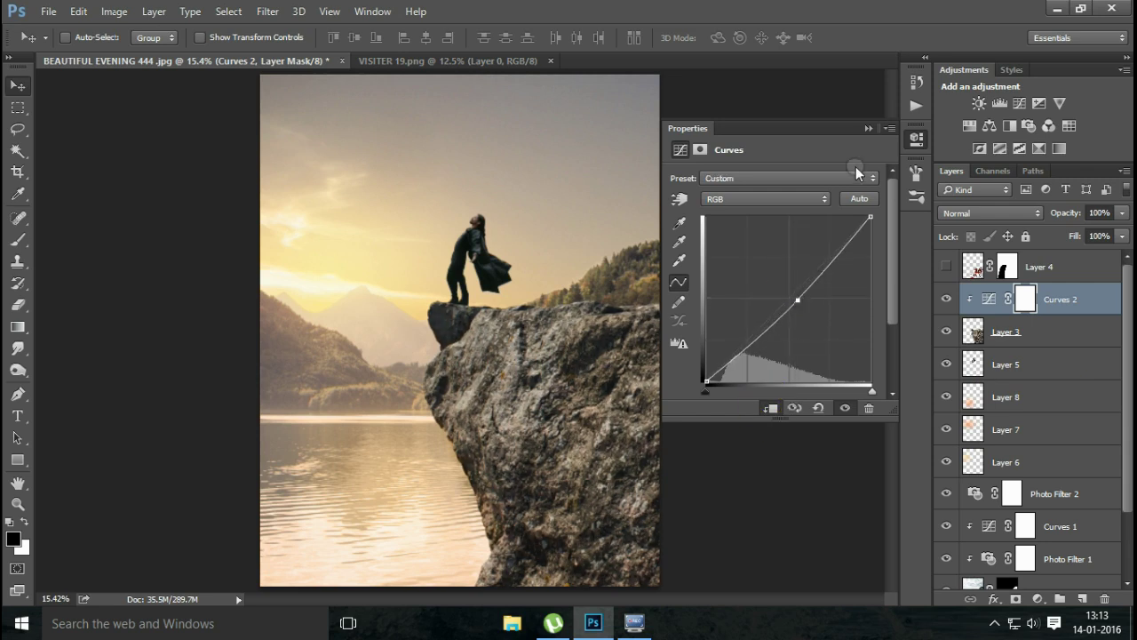
pyautogui.click(868, 129)
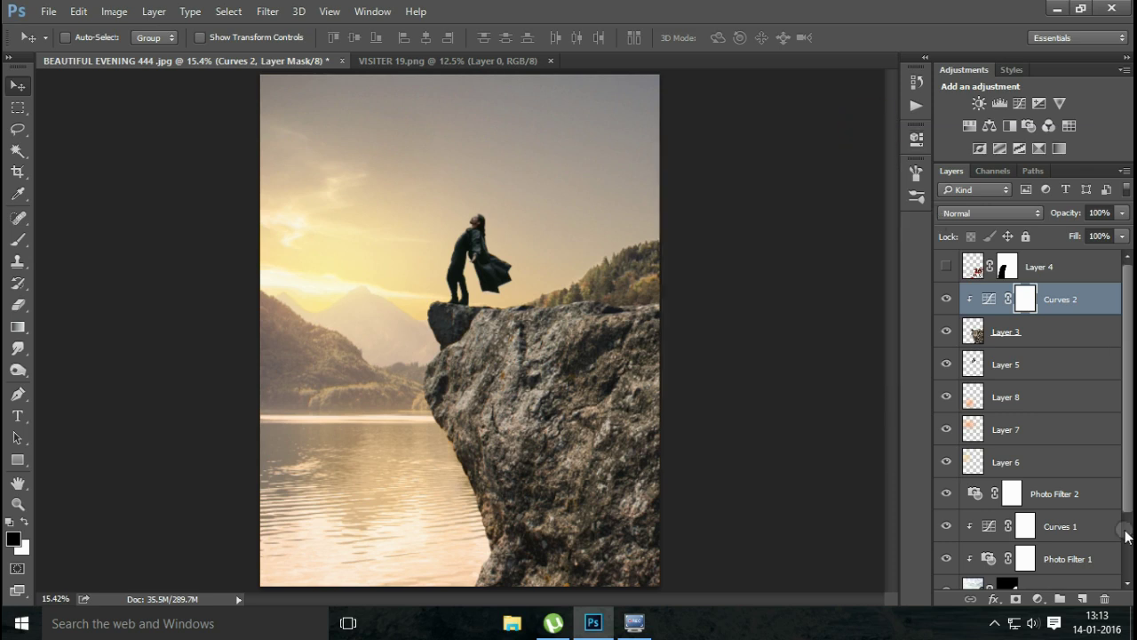
# Step: Add a Warming Photo Filter clipped to the rock at density 47
pyautogui.click(1038, 599)
pyautogui.click(1073, 467)
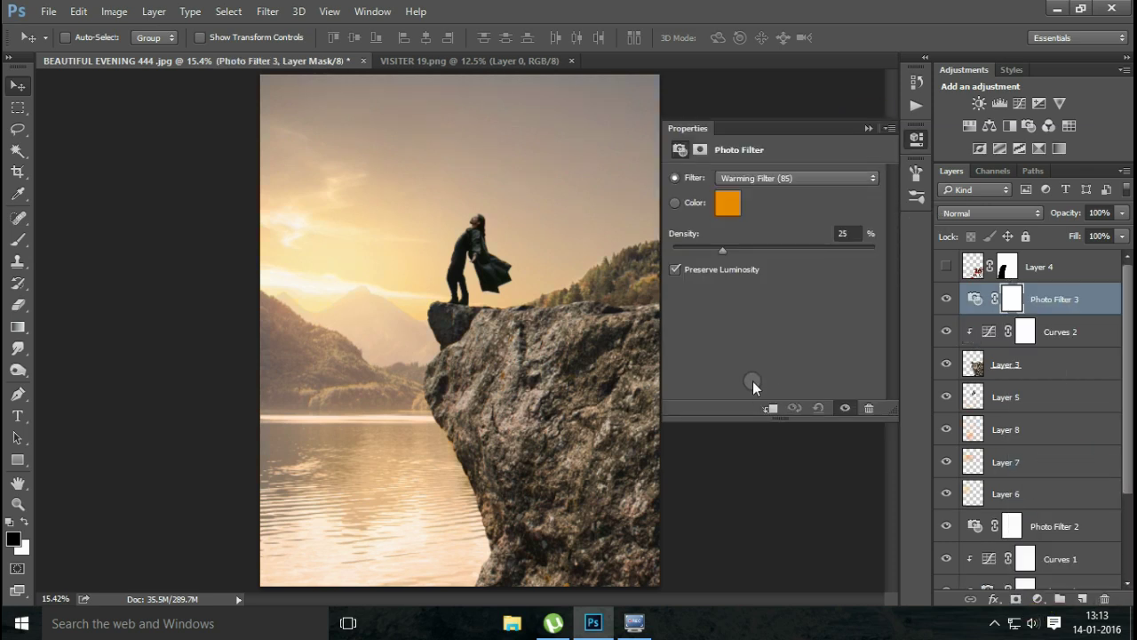
pyautogui.click(769, 407)
pyautogui.moveTo(721, 247)
pyautogui.mouseDown()
pyautogui.moveTo(767, 256)
pyautogui.moveTo(756, 256)
pyautogui.mouseUp()
pyautogui.click(866, 132)
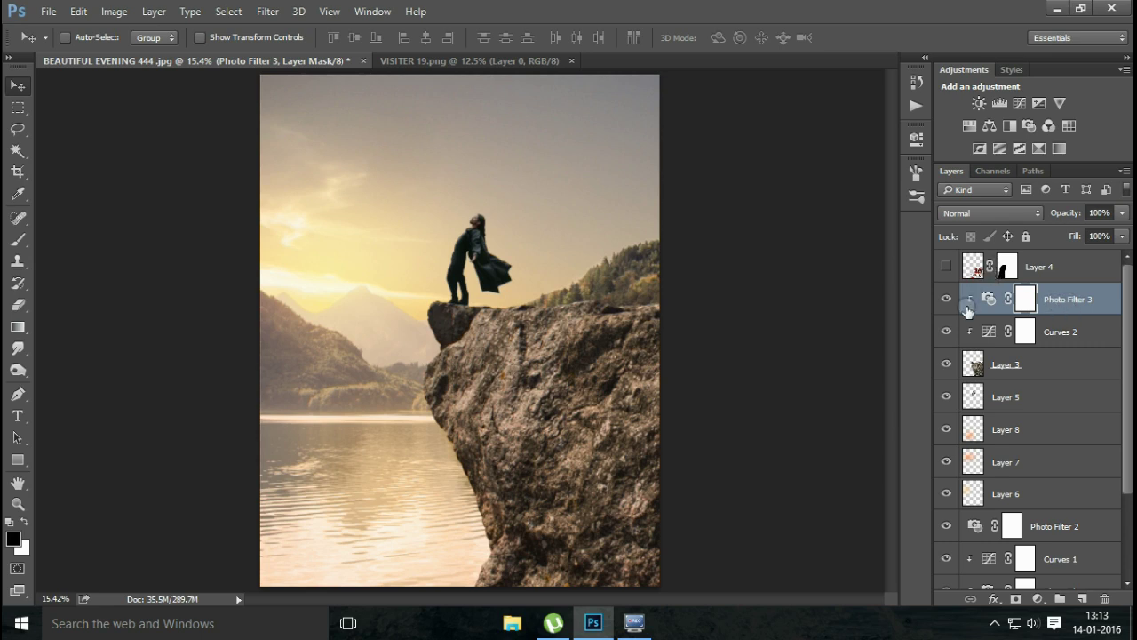
pyautogui.click(1006, 398)
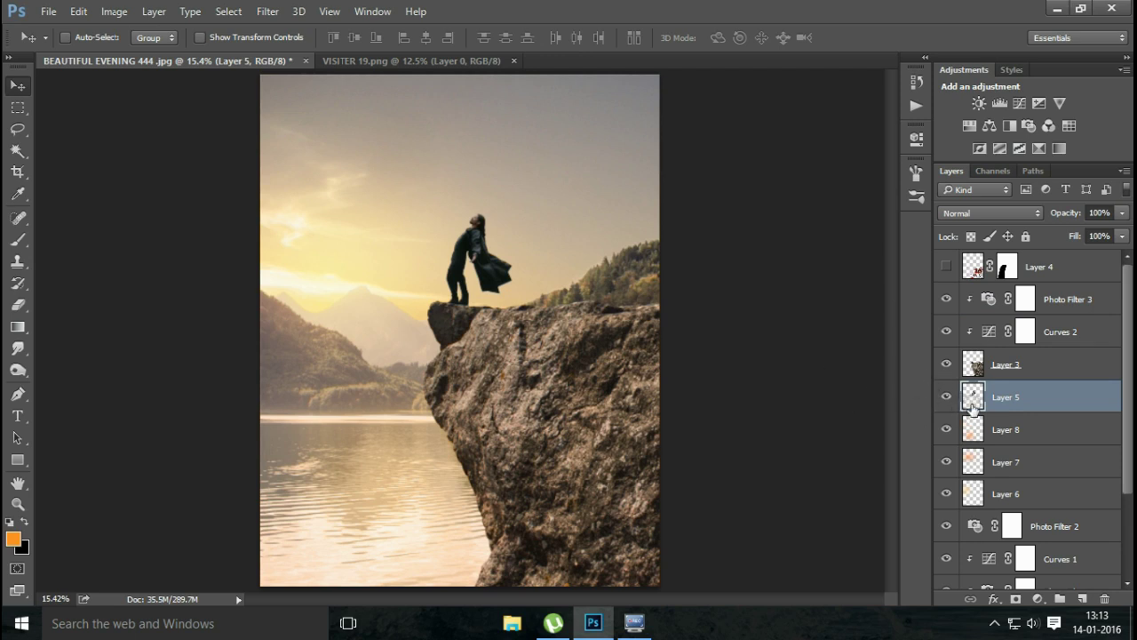
# Step: Show the red tree Layer 4 and place it on the rock, scaled to about 114% and rotated about 4.9°
pyautogui.click(1004, 271)
pyautogui.click(946, 265)
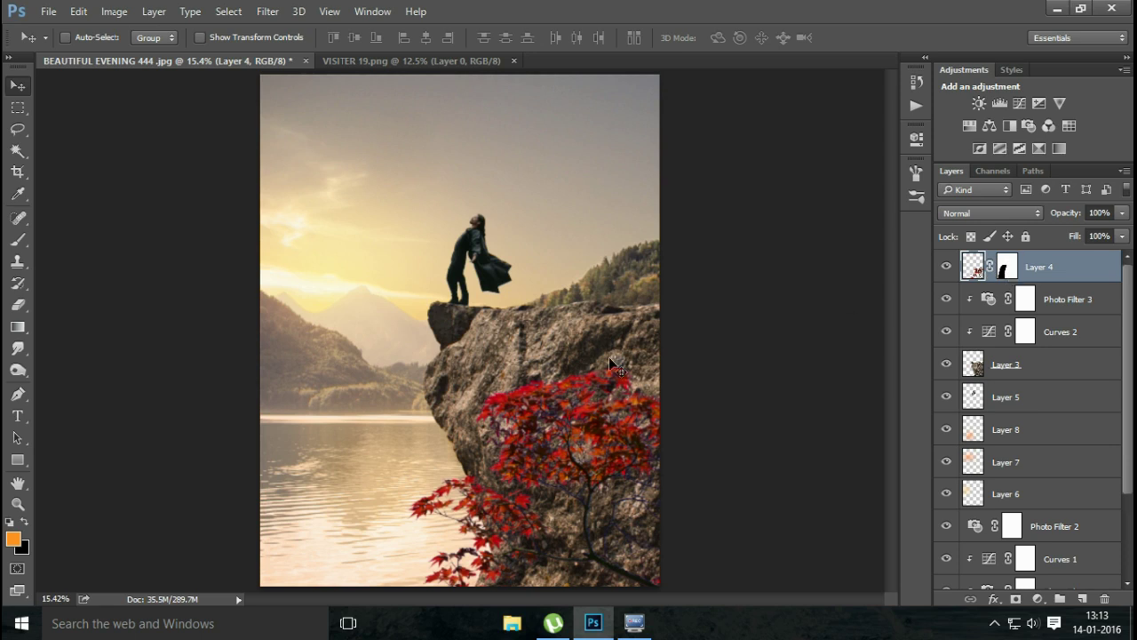
pyautogui.moveTo(609, 358); pyautogui.dragTo(615, 404)
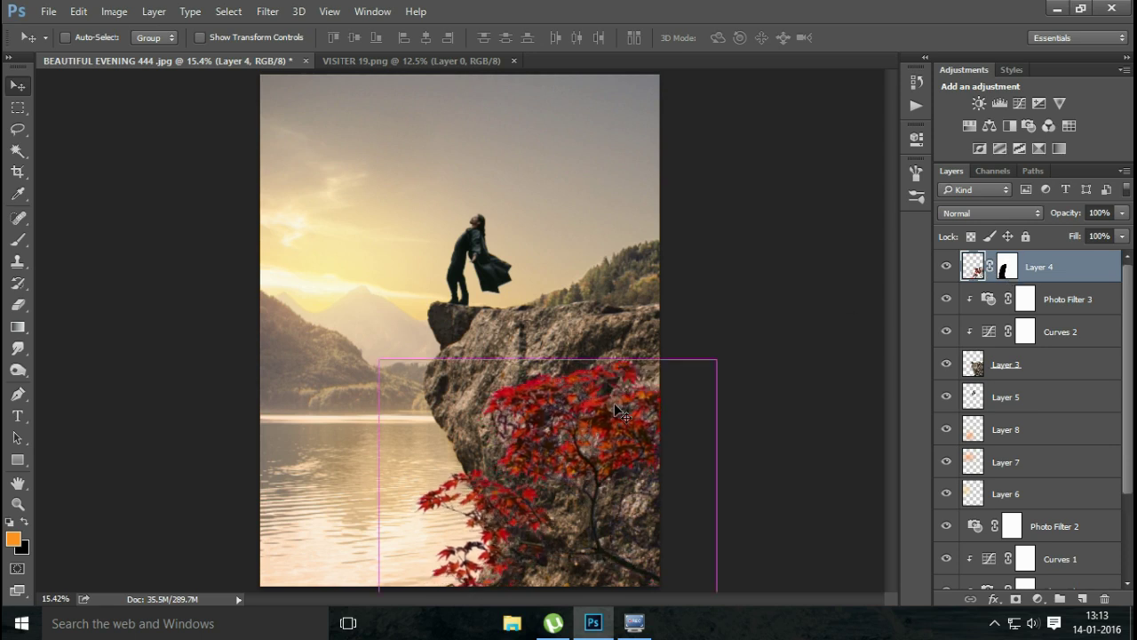
pyautogui.hotkey('ctrl', 't')
pyautogui.moveTo(718, 360); pyautogui.dragTo(738, 339)
pyautogui.moveTo(644, 418); pyautogui.dragTo(635, 406)
pyautogui.moveTo(761, 400); pyautogui.dragTo(767, 407)
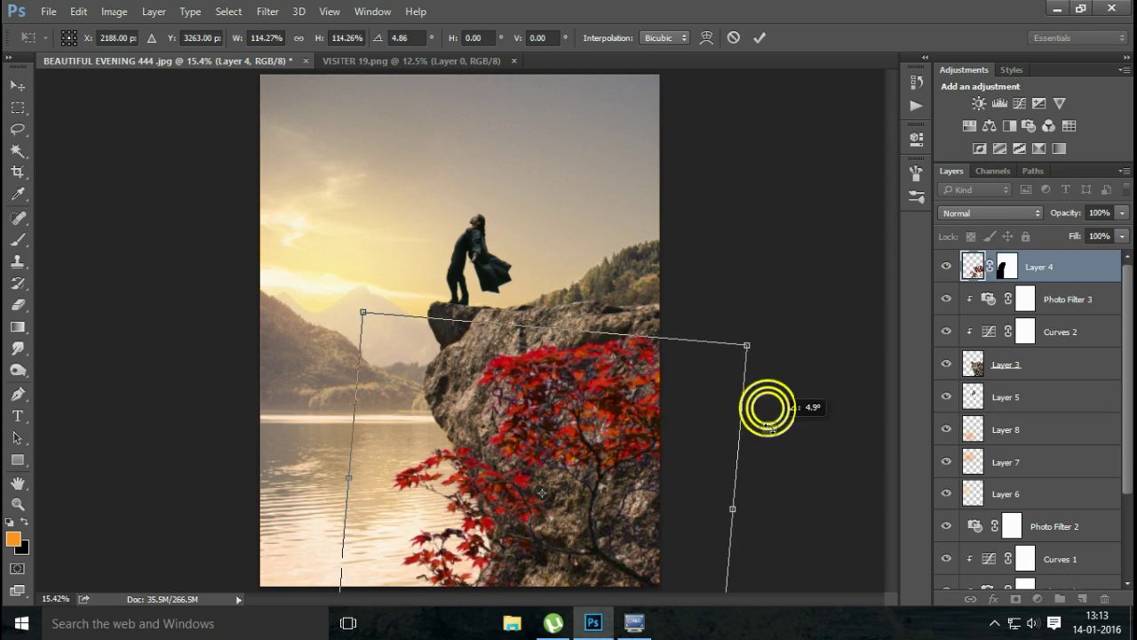
pyautogui.moveTo(647, 453); pyautogui.dragTo(651, 455)
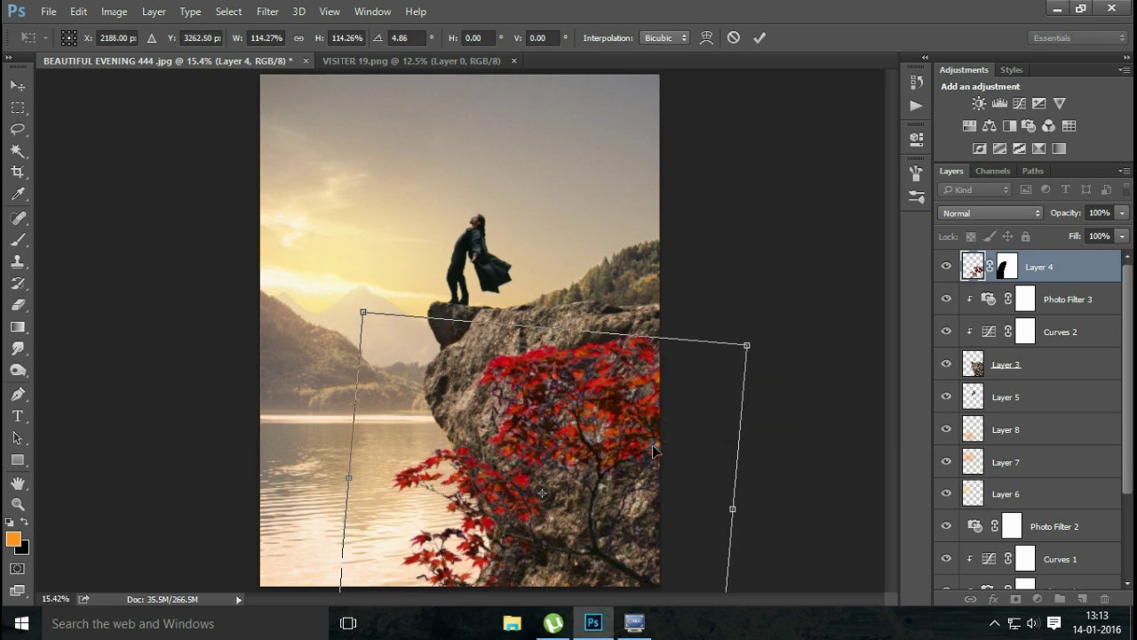
pyautogui.press('Return')
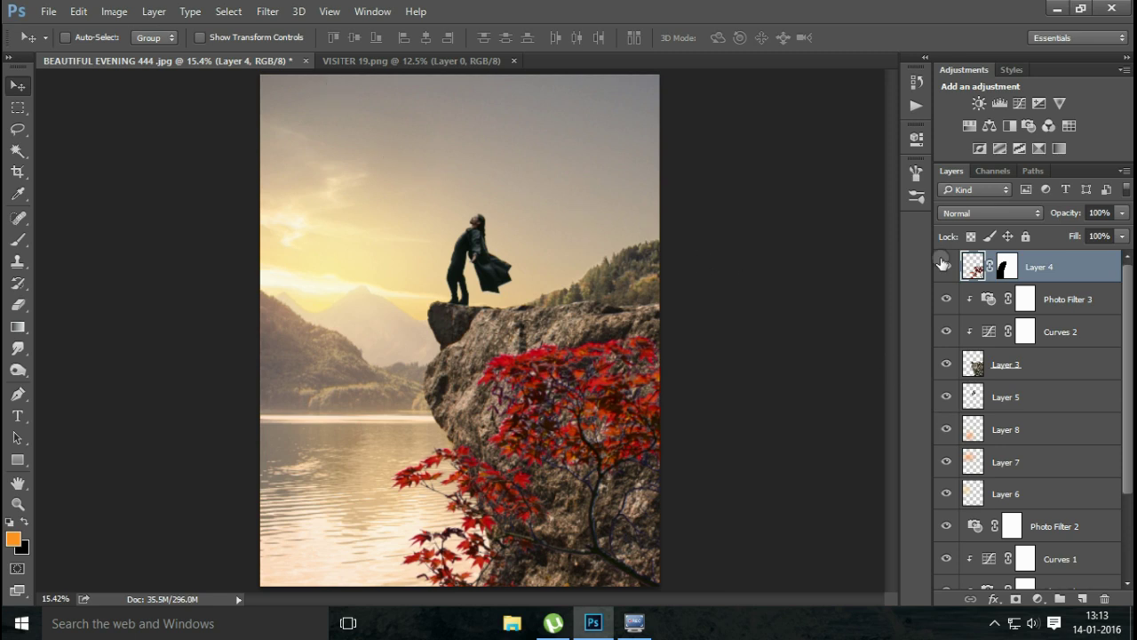
pyautogui.click(1038, 598)
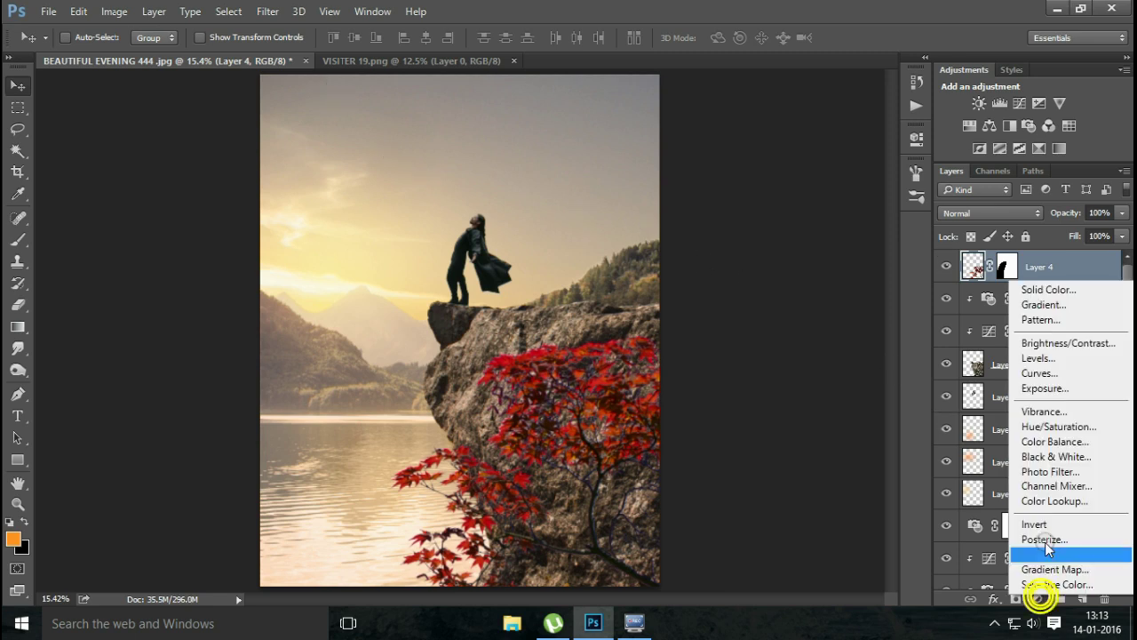
# Step: Add a Hue/Saturation layer clipped to the tree, shifting its hue from red to orange
pyautogui.click(1060, 430)
pyautogui.click(770, 408)
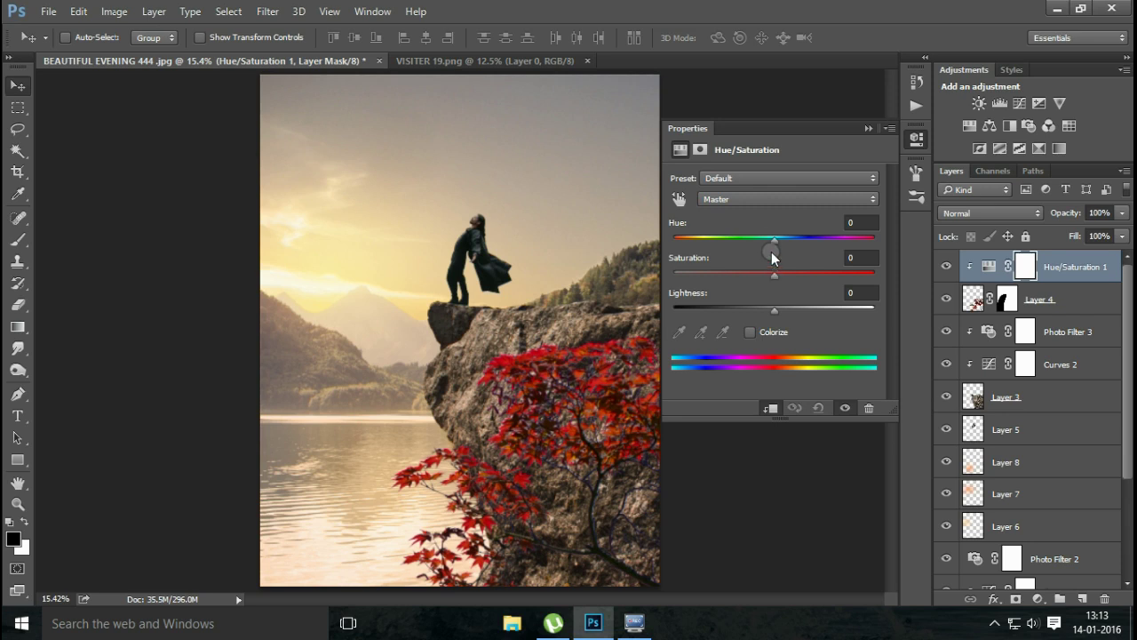
pyautogui.moveTo(775, 239)
pyautogui.mouseDown()
pyautogui.moveTo(789, 241)
pyautogui.moveTo(771, 275)
pyautogui.moveTo(787, 282)
pyautogui.moveTo(769, 279)
pyautogui.mouseUp()
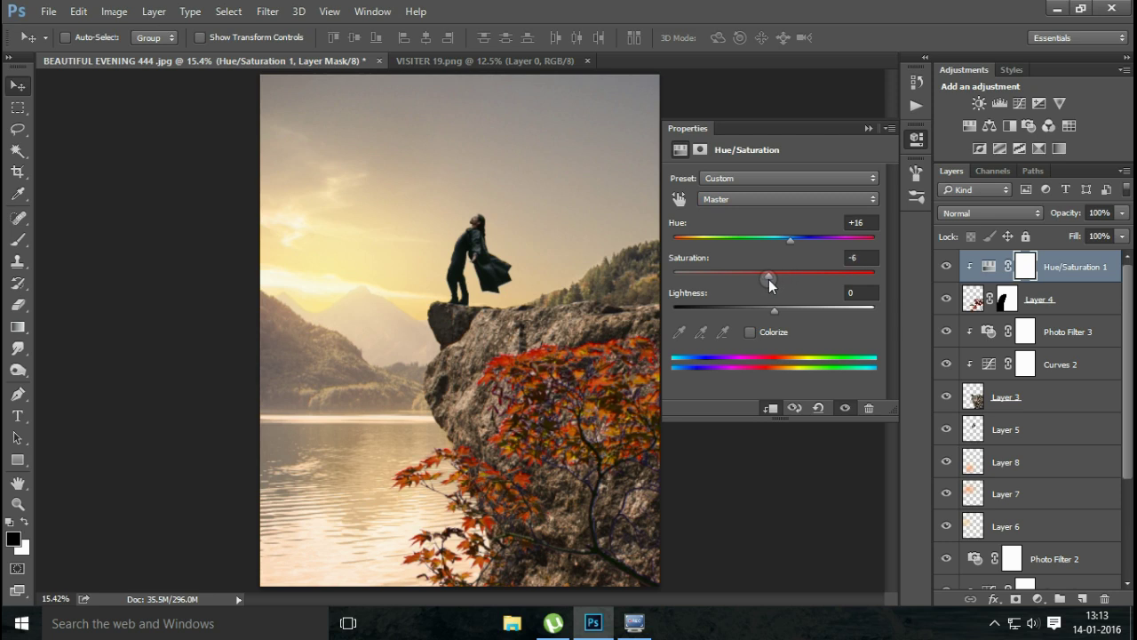
pyautogui.click(871, 129)
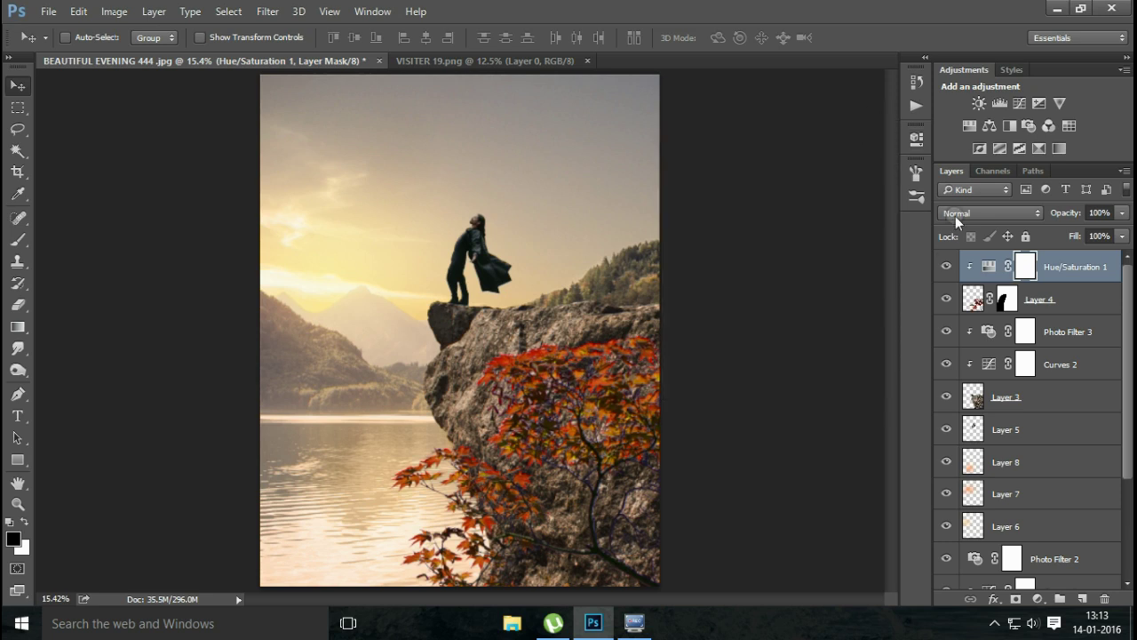
pyautogui.click(947, 266)
pyautogui.click(947, 266)
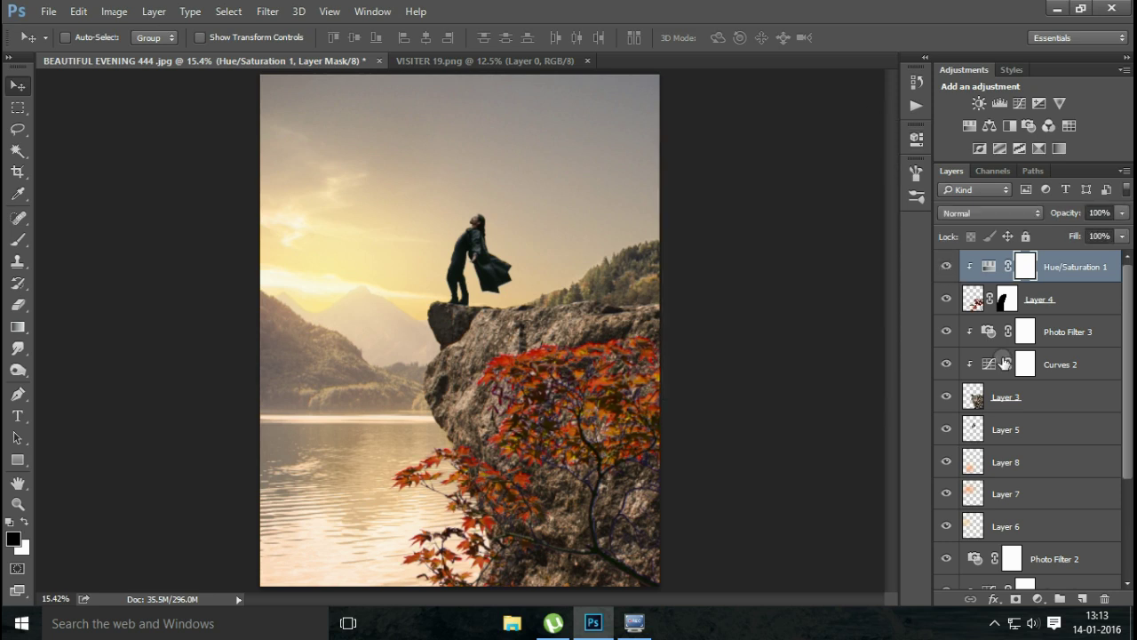
# Step: Add a clipped Curves layer to darken the tree, masking out a diagonal band with the brush
pyautogui.click(1038, 599)
pyautogui.click(1071, 373)
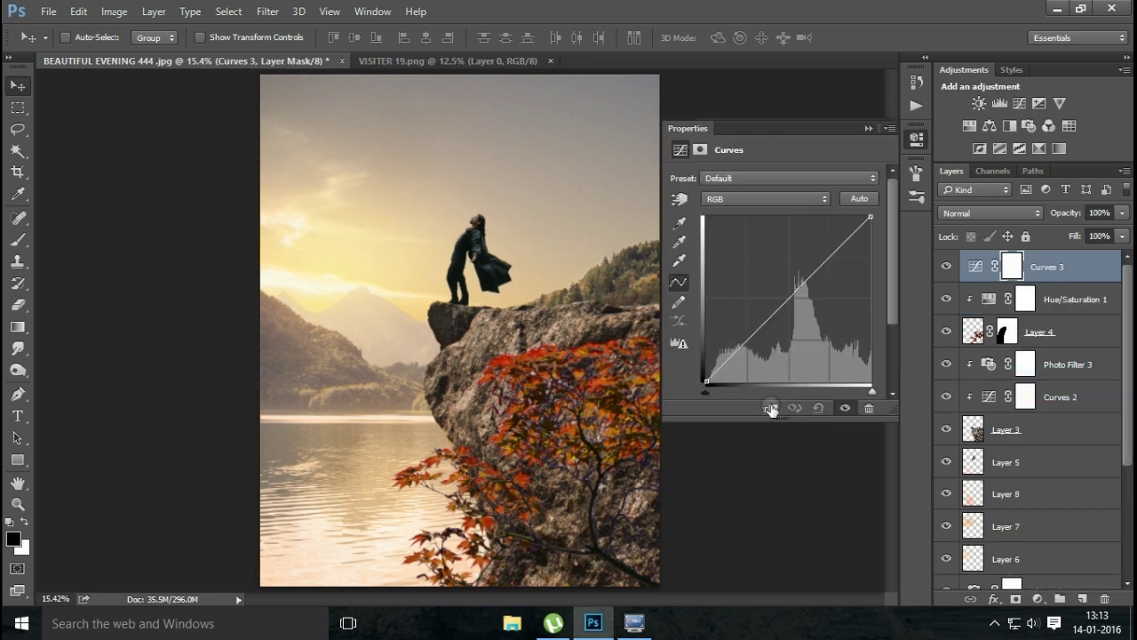
pyautogui.click(774, 409)
pyautogui.moveTo(794, 294); pyautogui.dragTo(800, 299)
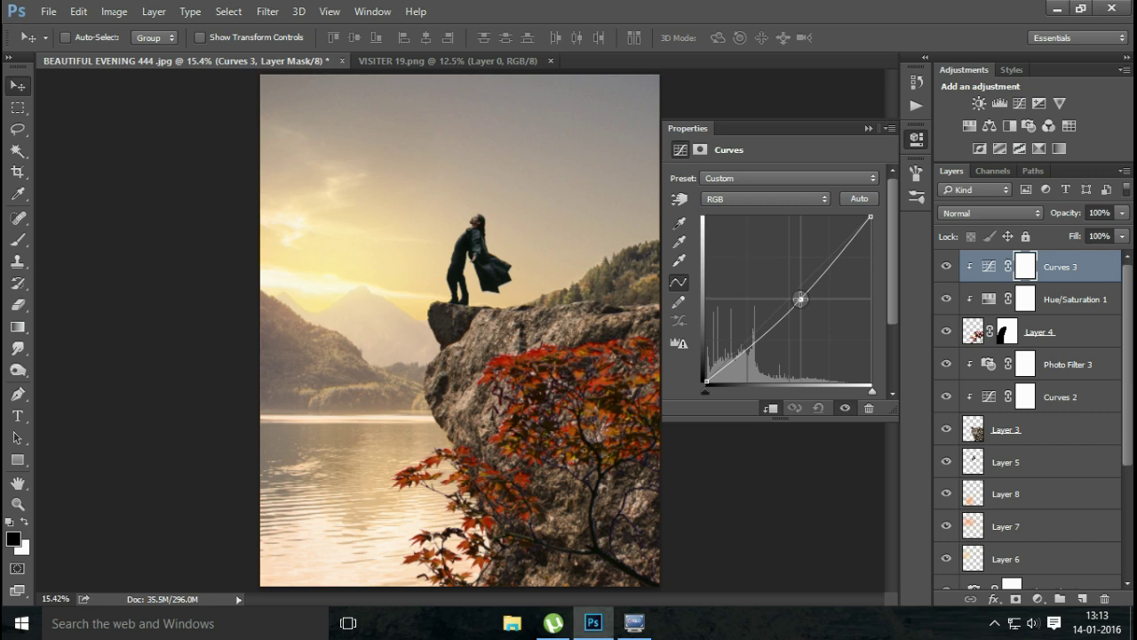
pyautogui.click(874, 129)
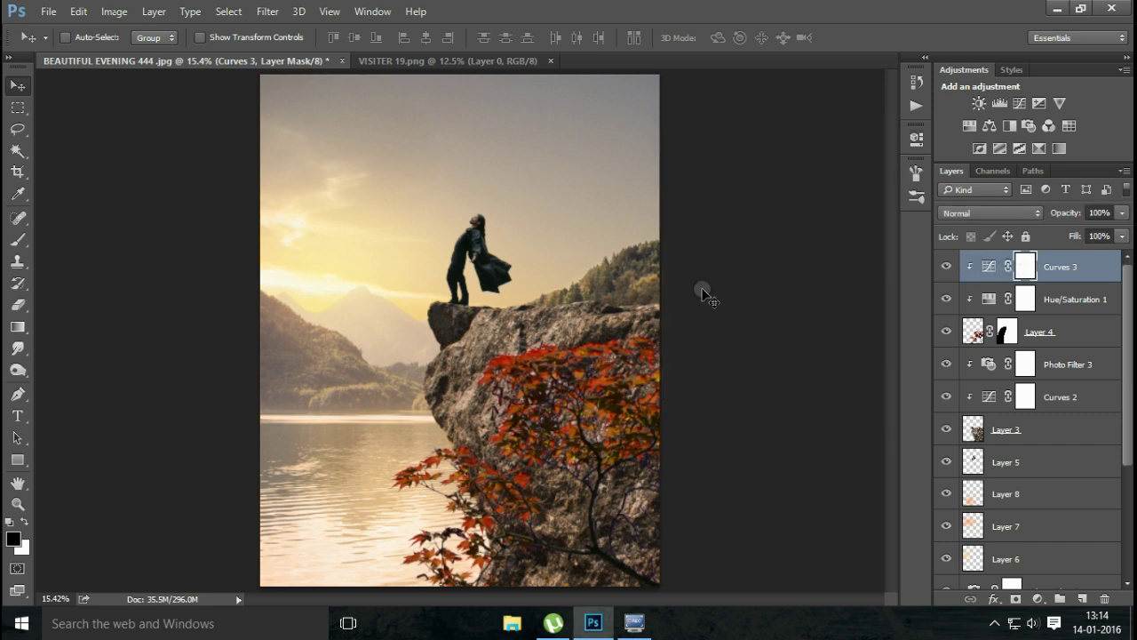
pyautogui.press('b')
pyautogui.moveTo(577, 256); pyautogui.dragTo(367, 483)
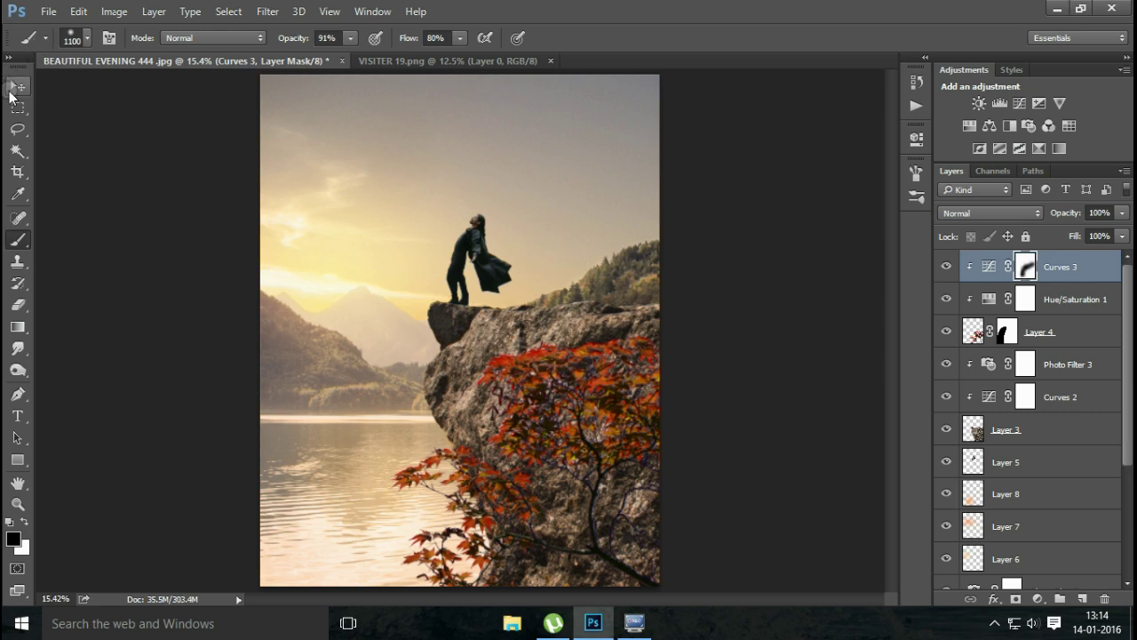
# Step: Close the VISITER 19.png document
pyautogui.click(16, 87)
pyautogui.click(449, 62)
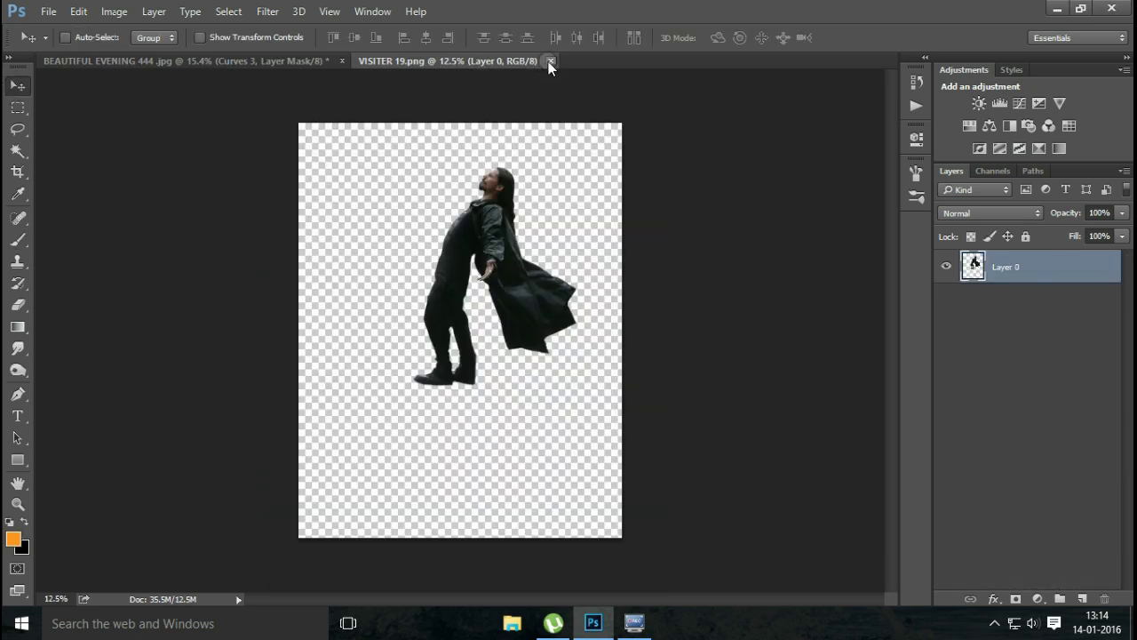
pyautogui.click(550, 61)
pyautogui.click(946, 266)
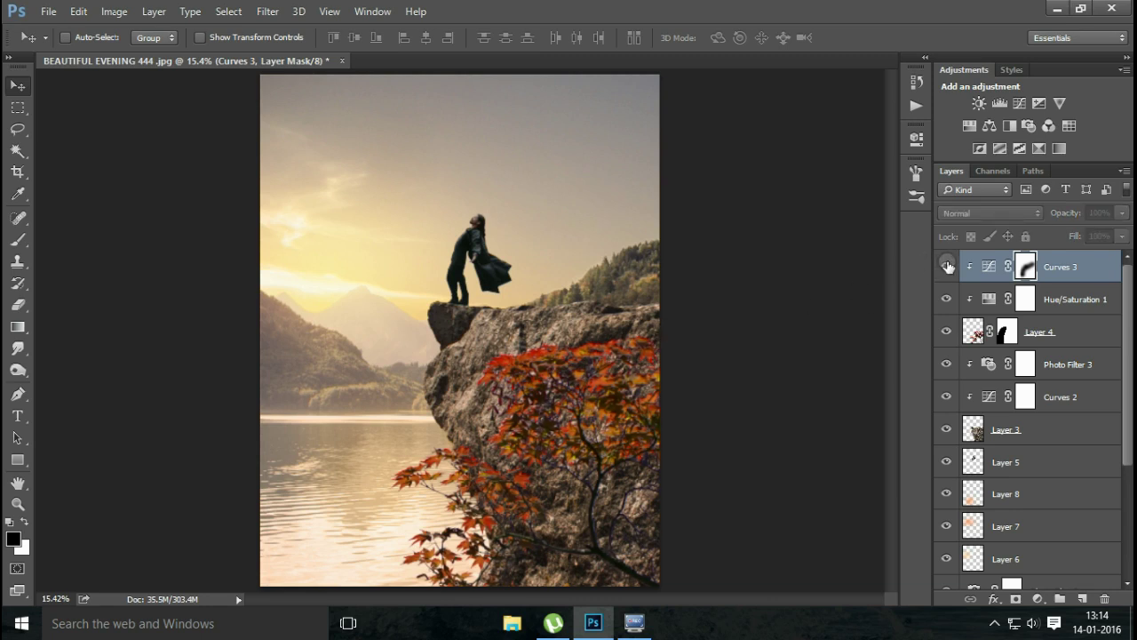
pyautogui.click(946, 266)
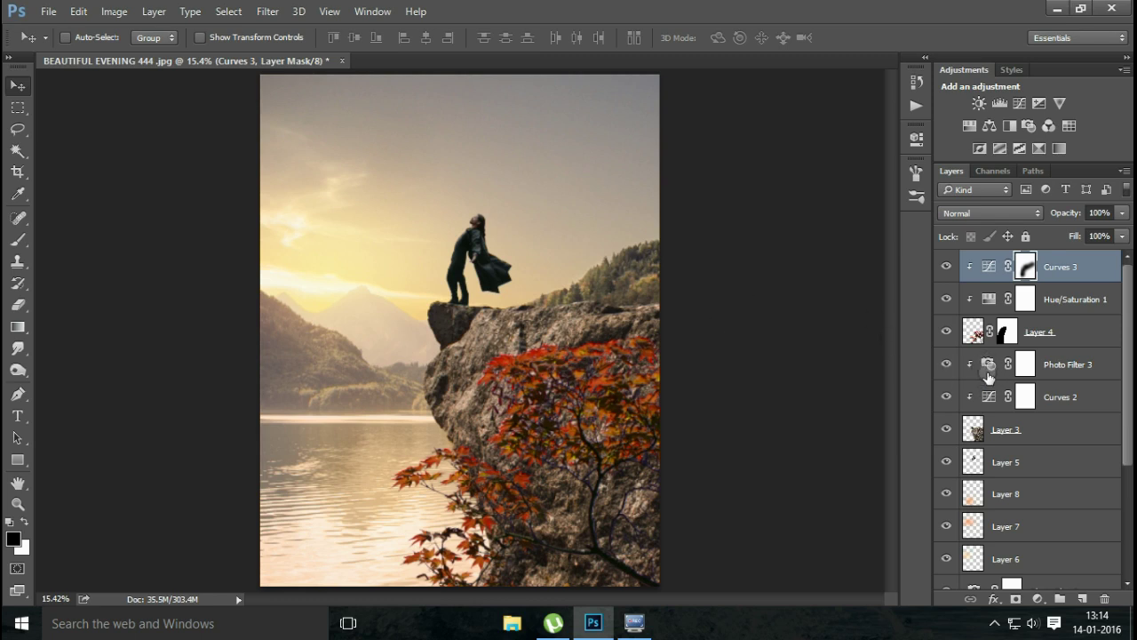
pyautogui.scroll(-2, 964, 364)
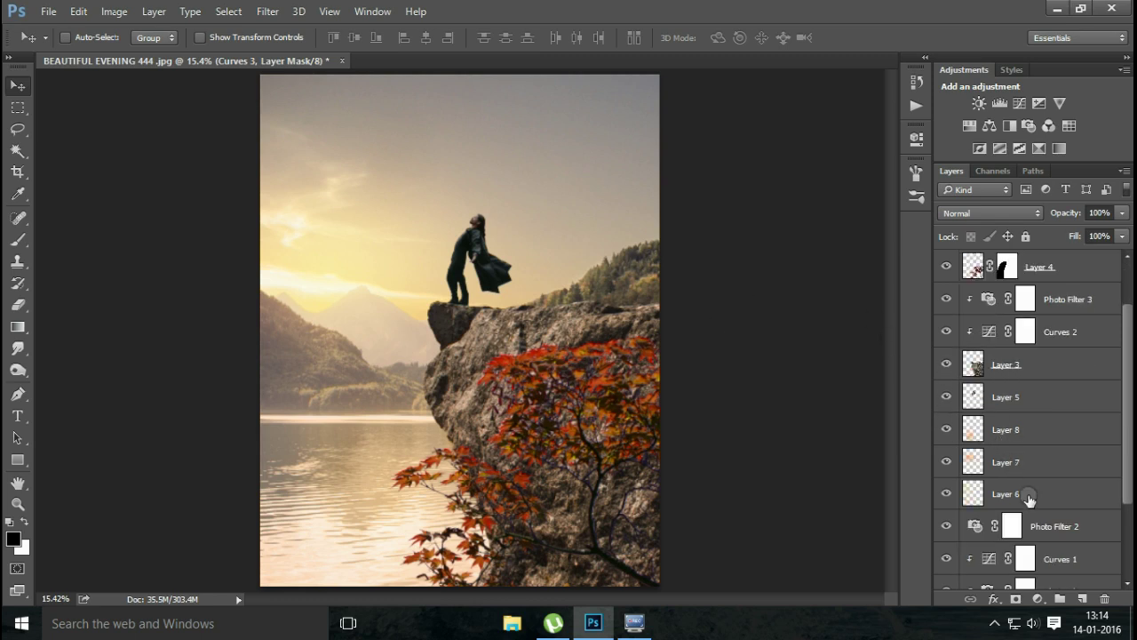
pyautogui.scroll(-1, 951, 386)
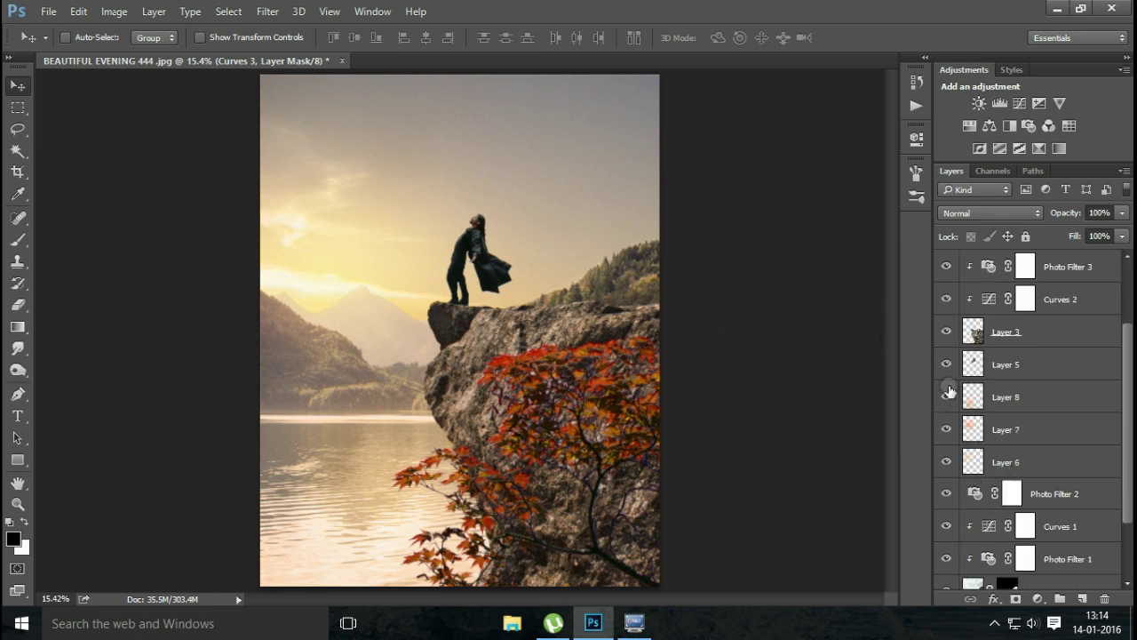
pyautogui.click(1007, 407)
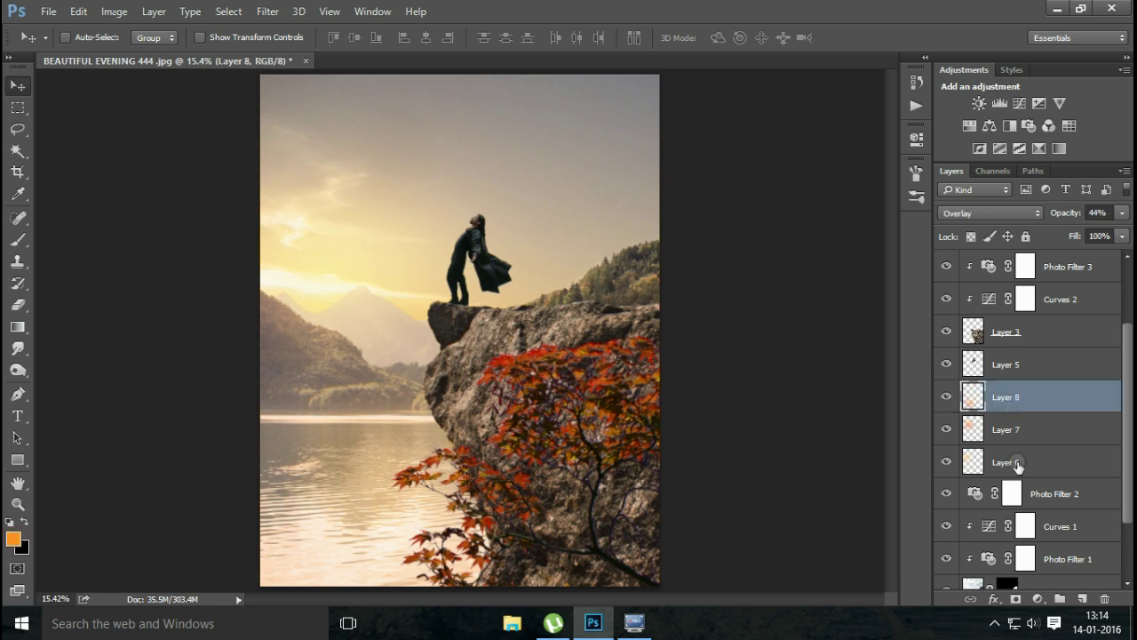
pyautogui.scroll(-3, 1022, 476)
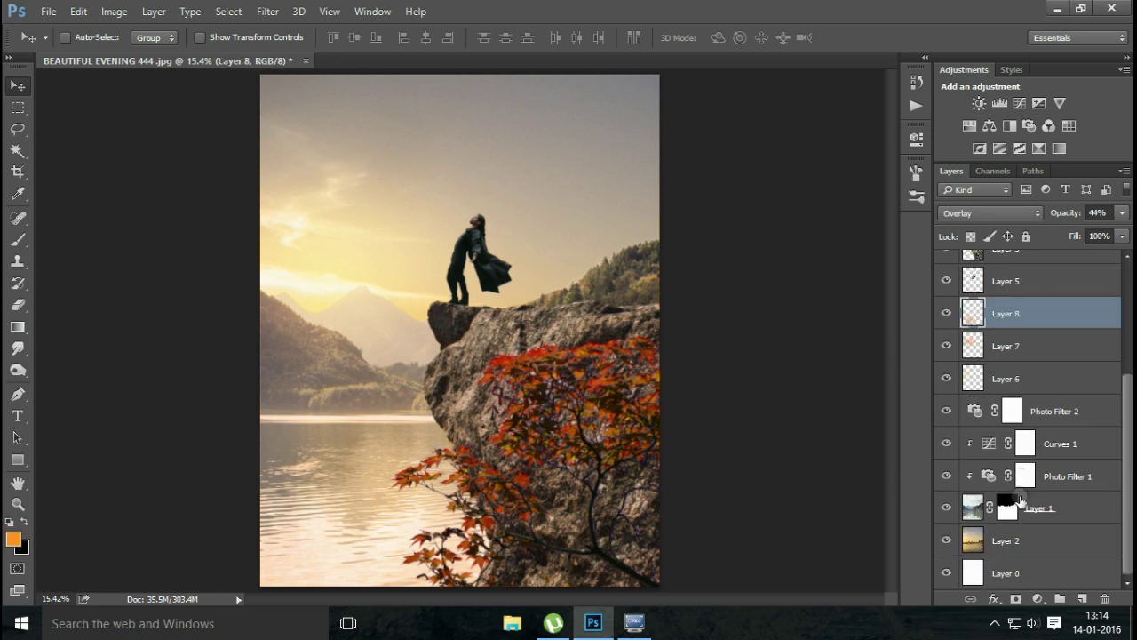
pyautogui.scroll(3, 1020, 502)
pyautogui.scroll(1, 1020, 502)
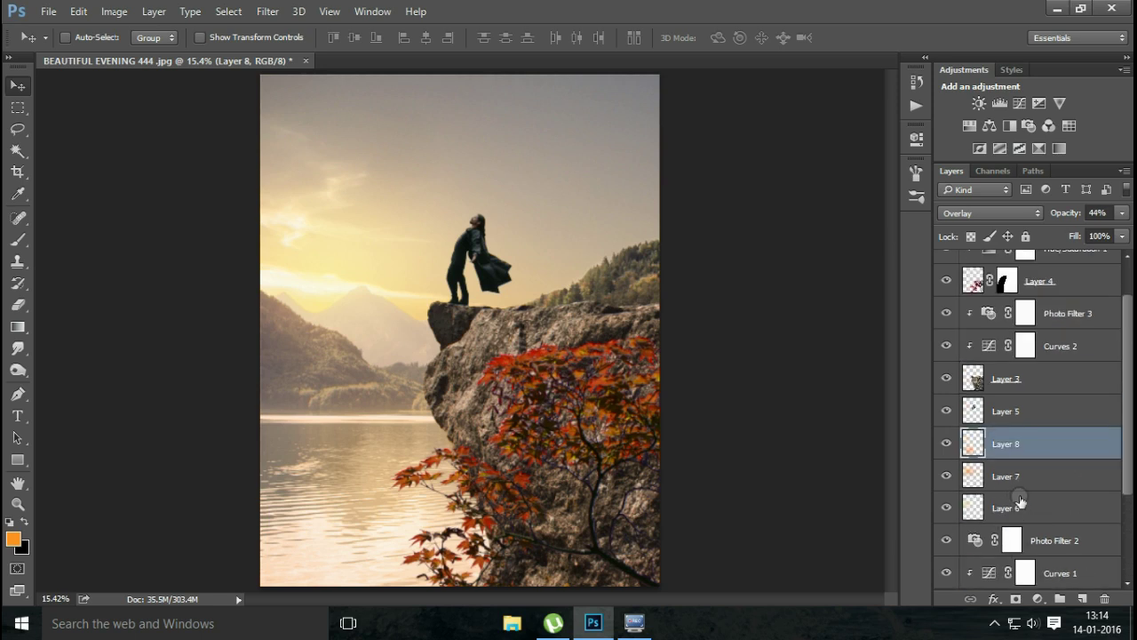
pyautogui.scroll(1, 1020, 502)
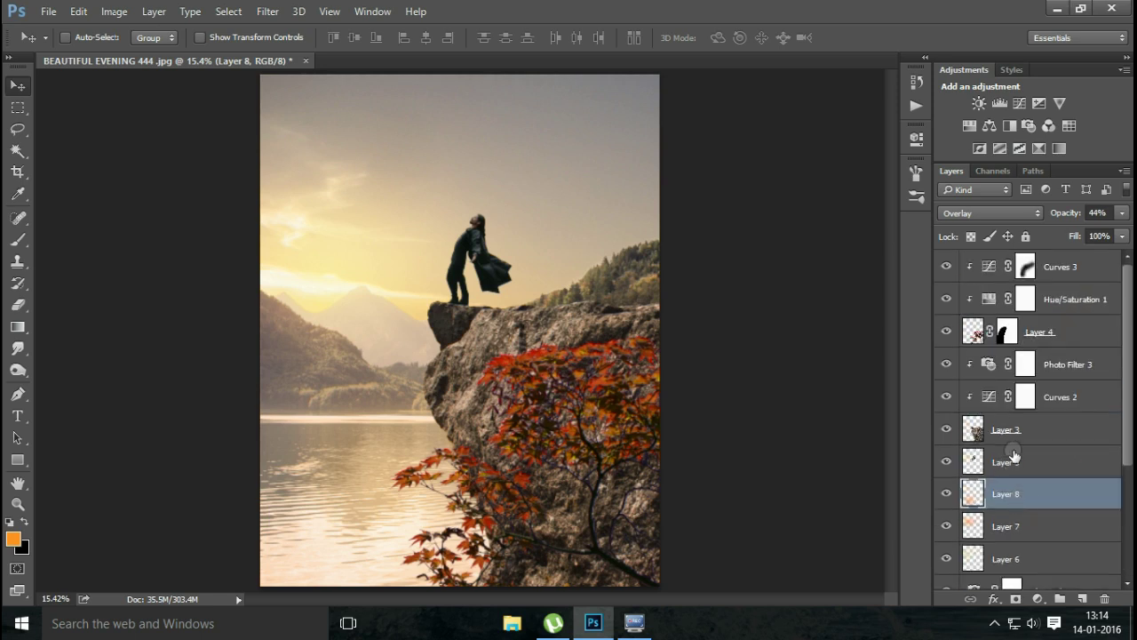
pyautogui.click(1013, 461)
pyautogui.press('z')
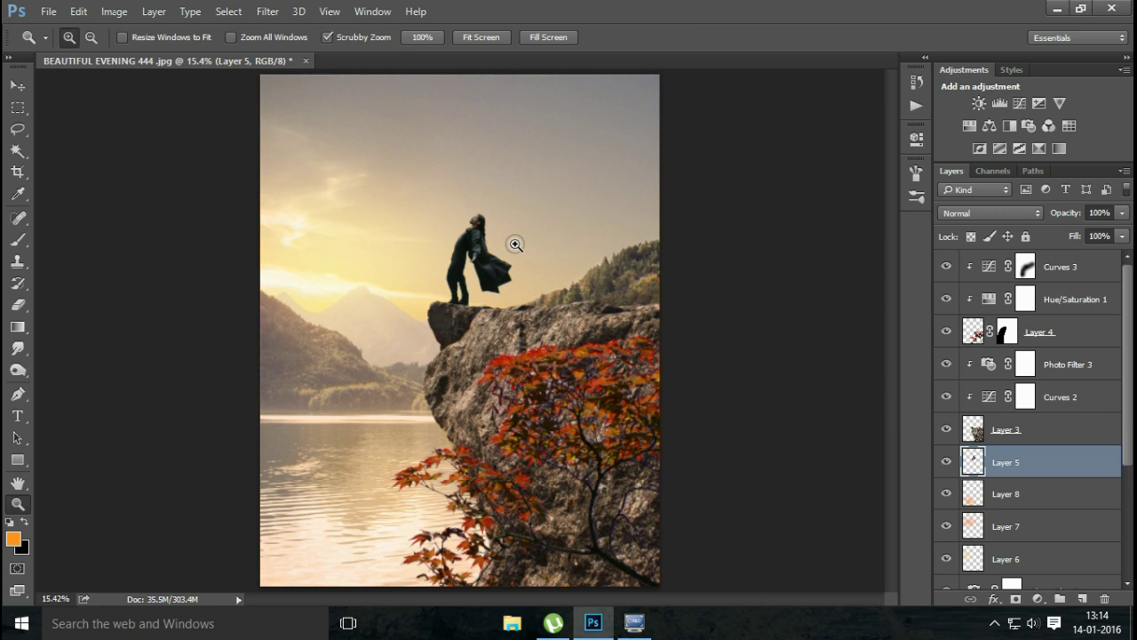
# Step: Add a Levels adjustment clipped to the man's layer, with the midtones raised to 1.21
pyautogui.moveTo(515, 244); pyautogui.dragTo(557, 231)
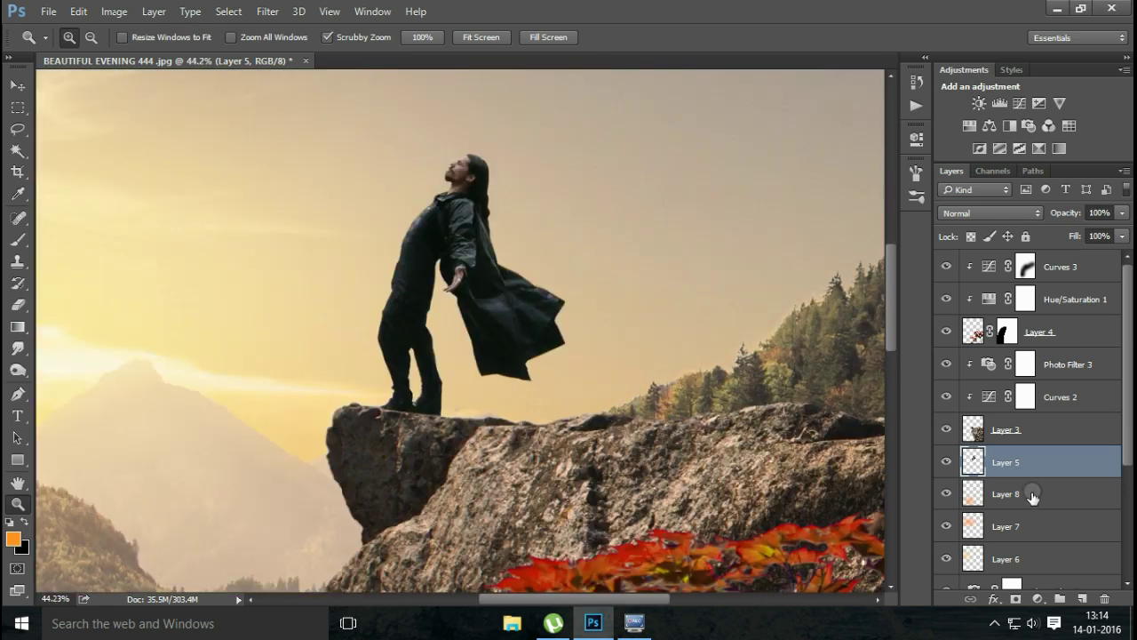
pyautogui.click(1037, 598)
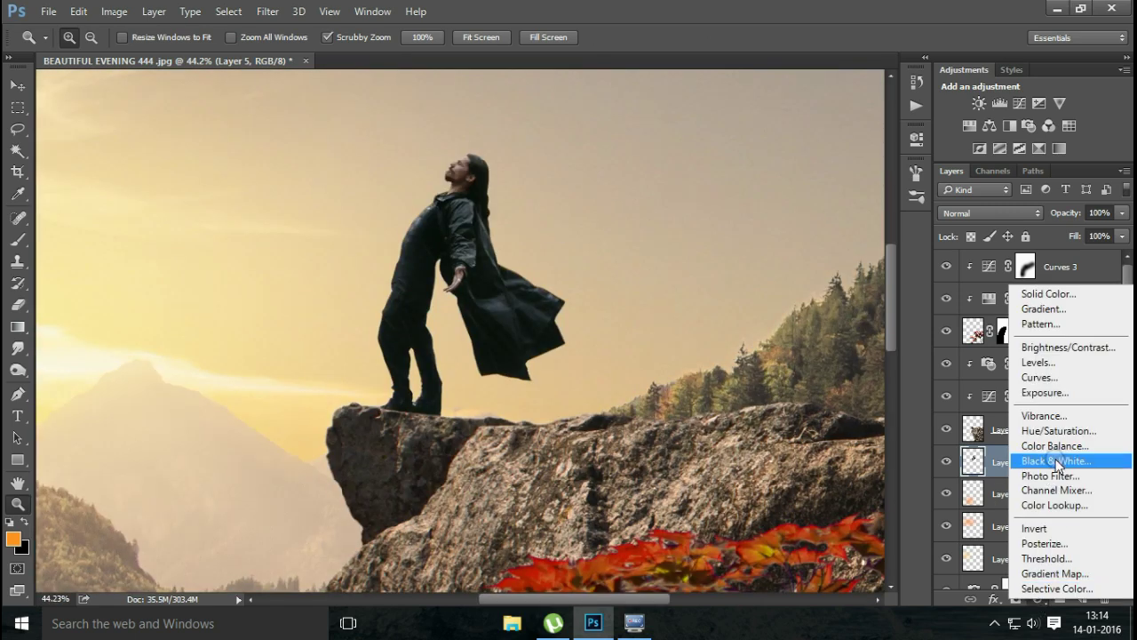
pyautogui.click(1069, 361)
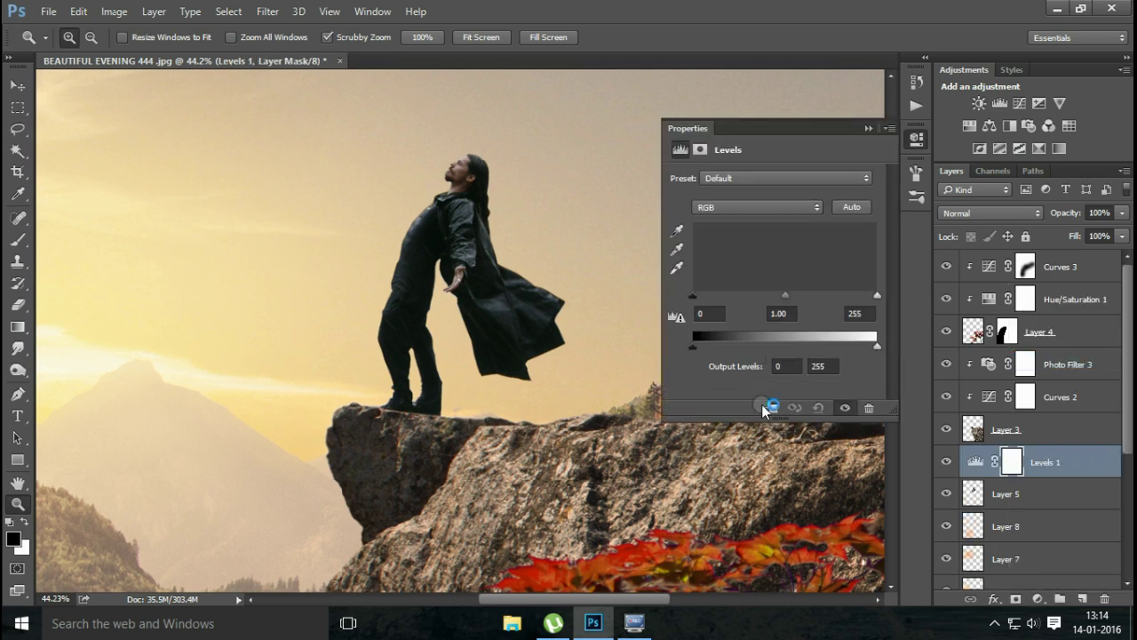
pyautogui.click(764, 405)
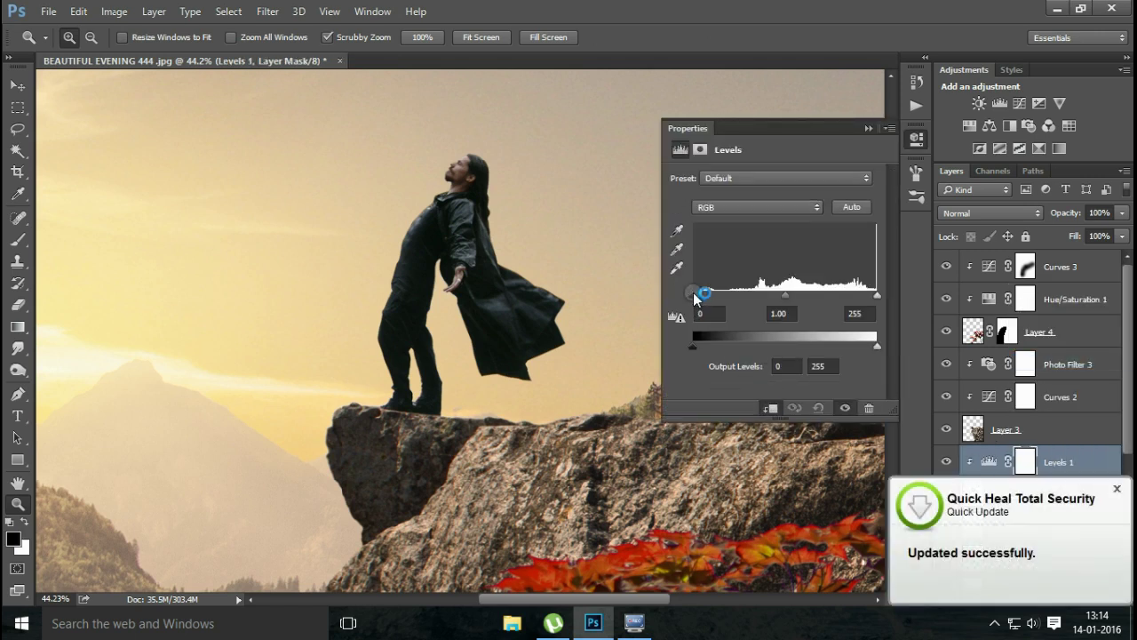
pyautogui.moveTo(696, 299)
pyautogui.mouseDown()
pyautogui.moveTo(708, 299)
pyautogui.moveTo(693, 298)
pyautogui.mouseUp()
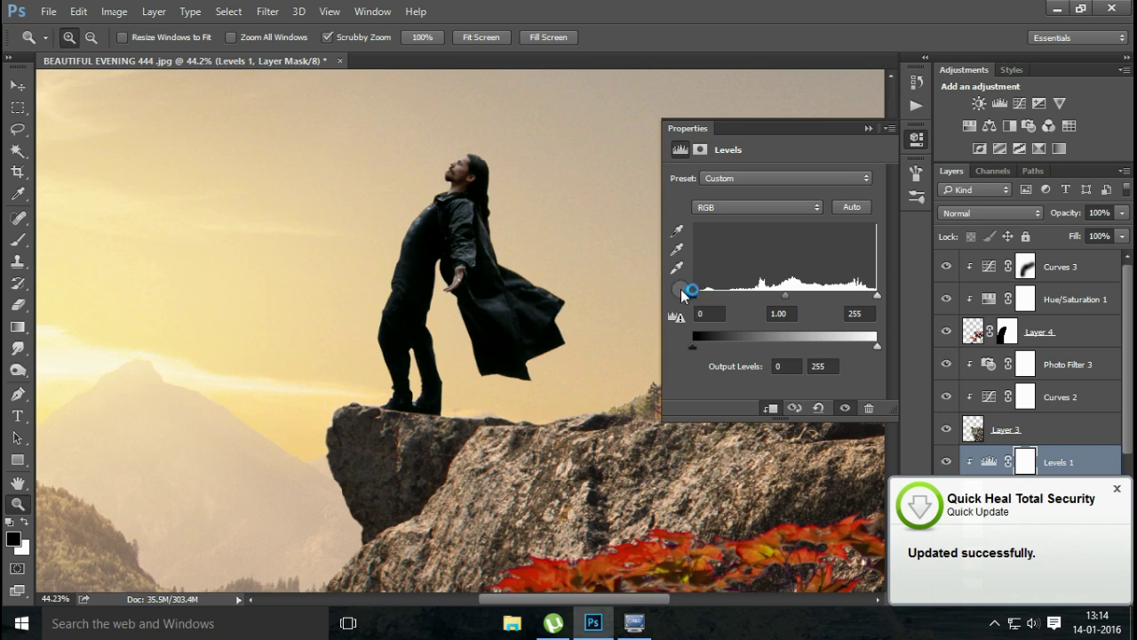
pyautogui.moveTo(783, 298); pyautogui.dragTo(766, 292)
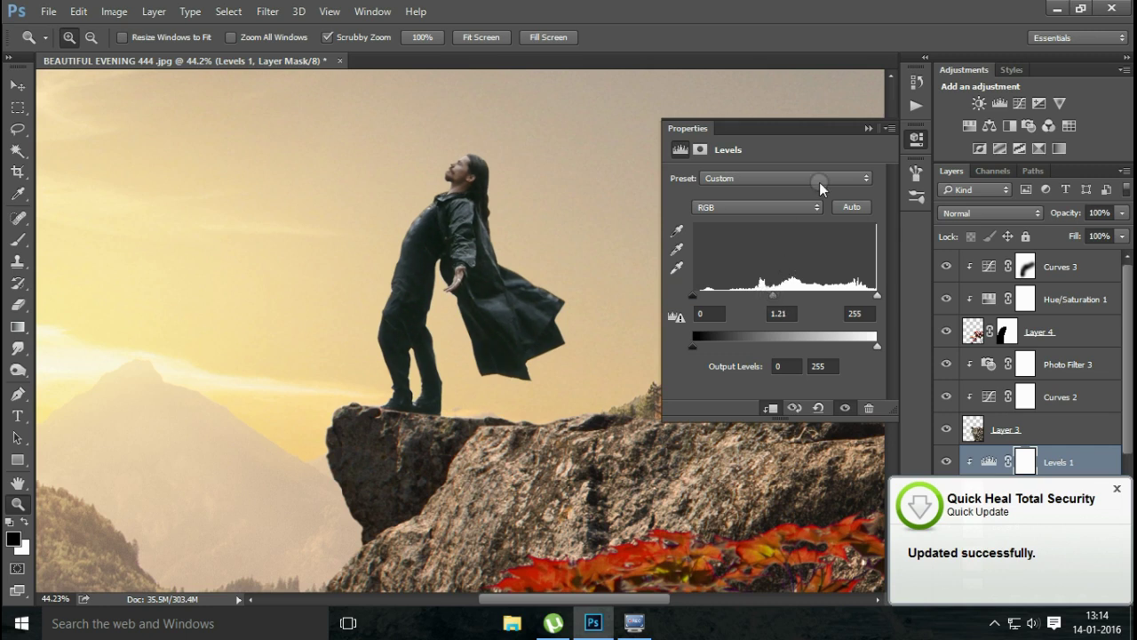
pyautogui.click(681, 246)
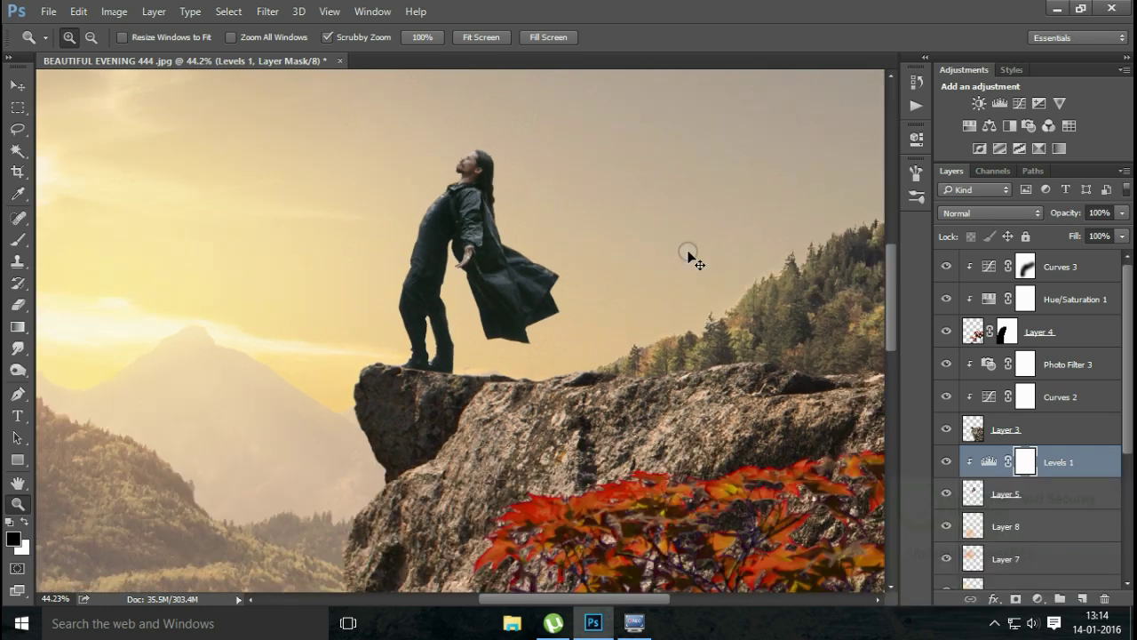
pyautogui.hotkey('ctrl', '0')
pyautogui.click(944, 461)
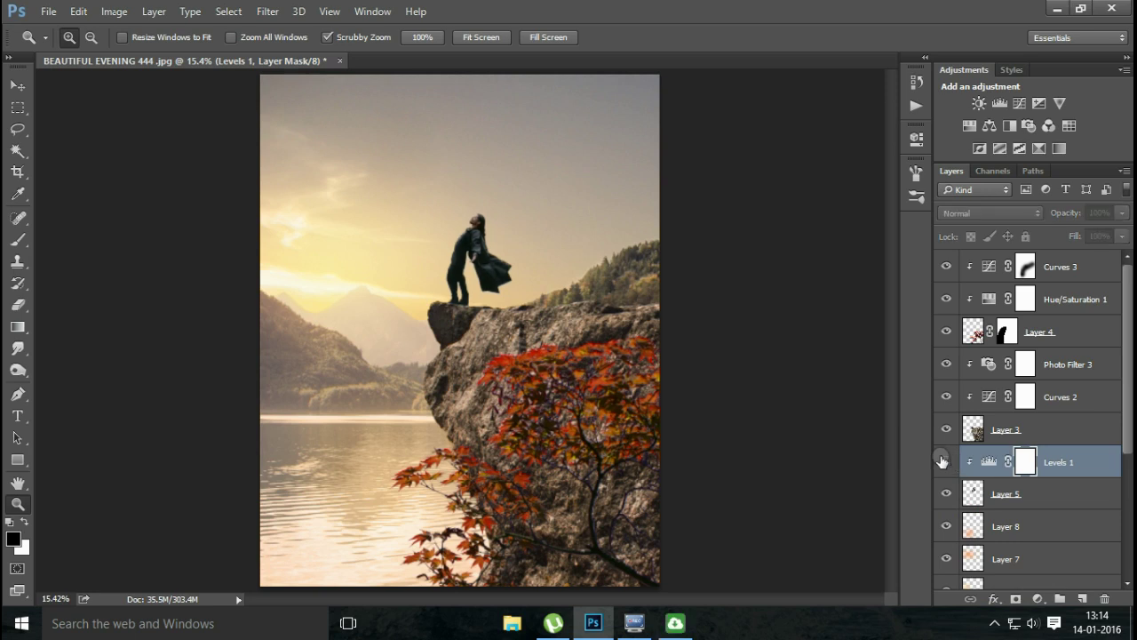
pyautogui.click(942, 461)
pyautogui.click(1038, 599)
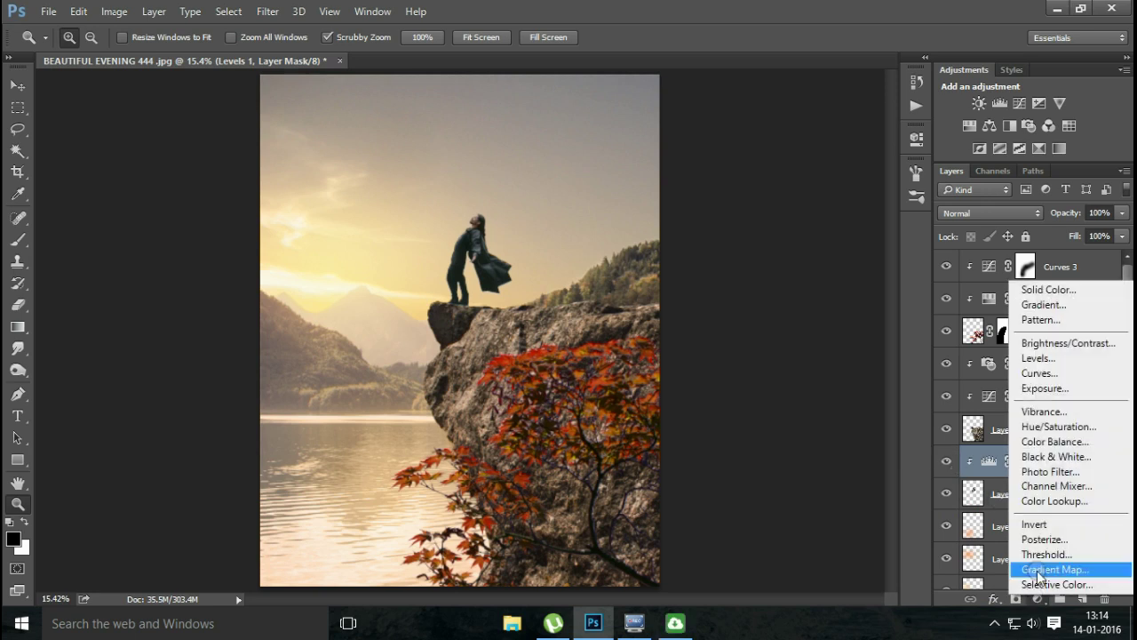
pyautogui.click(1052, 472)
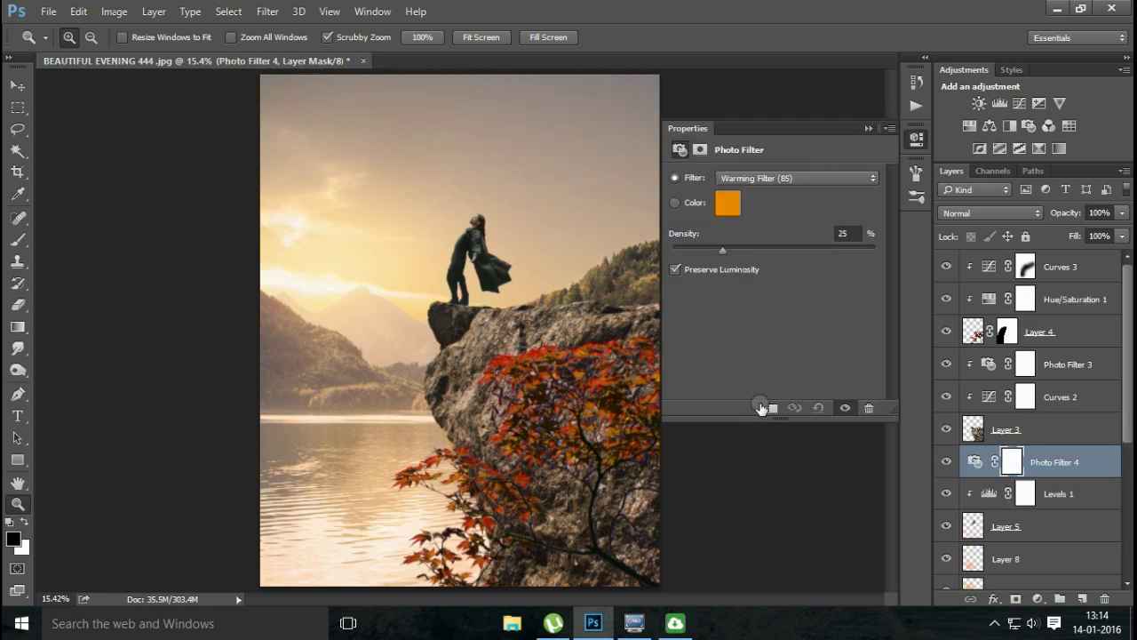
pyautogui.click(762, 408)
pyautogui.moveTo(722, 254); pyautogui.dragTo(770, 256)
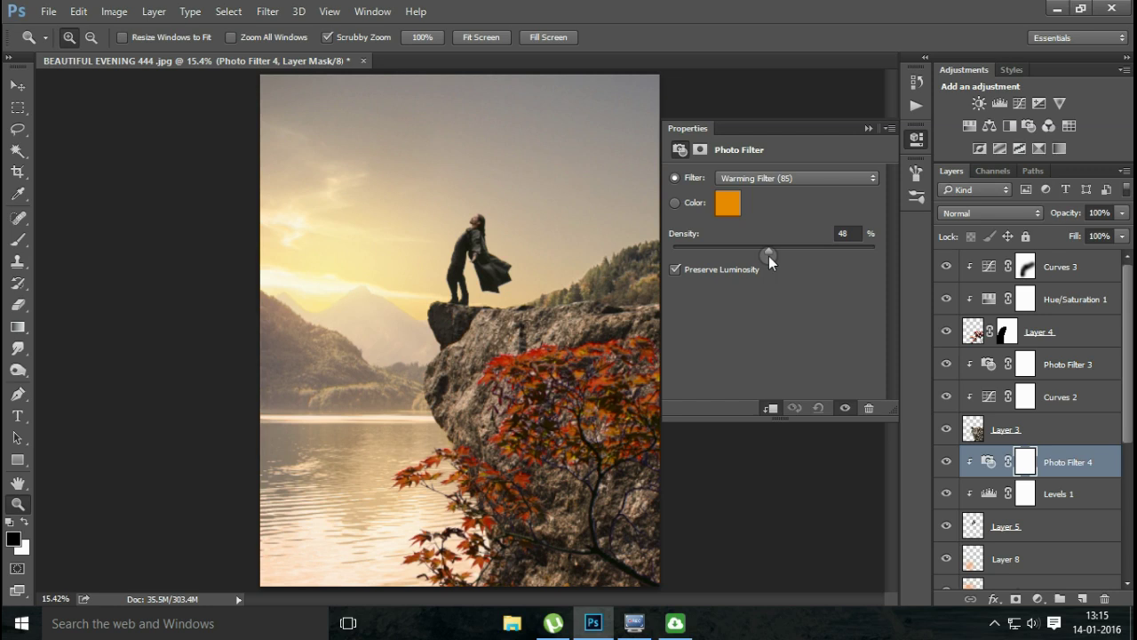
pyautogui.click(869, 129)
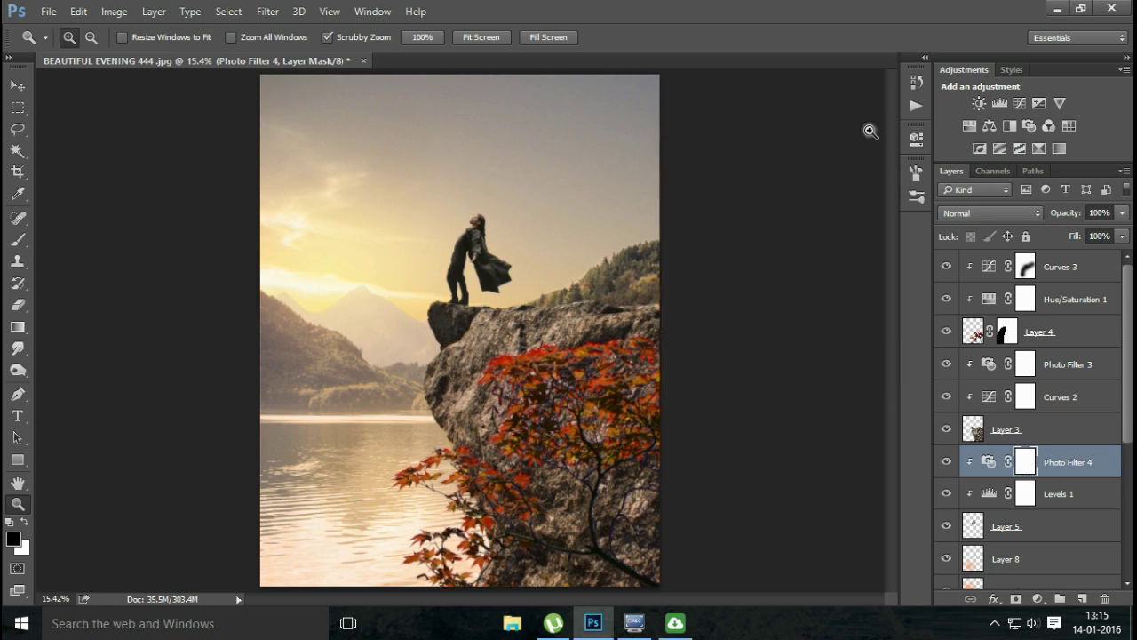
pyautogui.click(947, 463)
pyautogui.click(946, 463)
pyautogui.scroll(-5, 1013, 498)
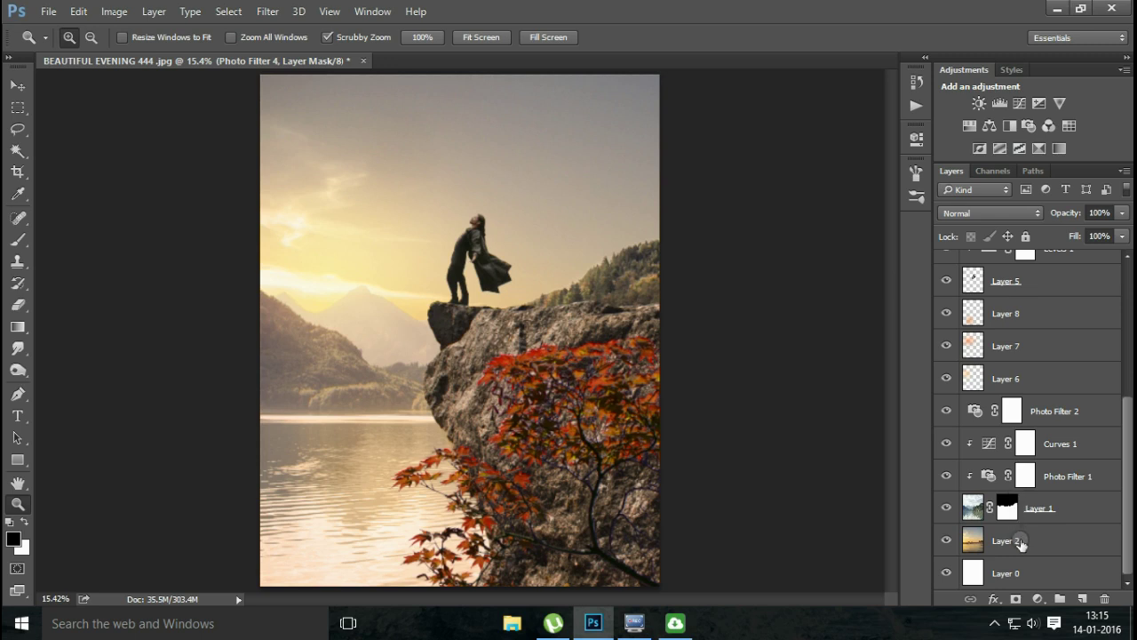
# Step: Group Layer 2 through Photo Filter 4 into Group 1 and convert it to a smart object
pyautogui.click(1020, 542)
pyautogui.scroll(2, 1030, 480)
pyautogui.scroll(2, 1030, 480)
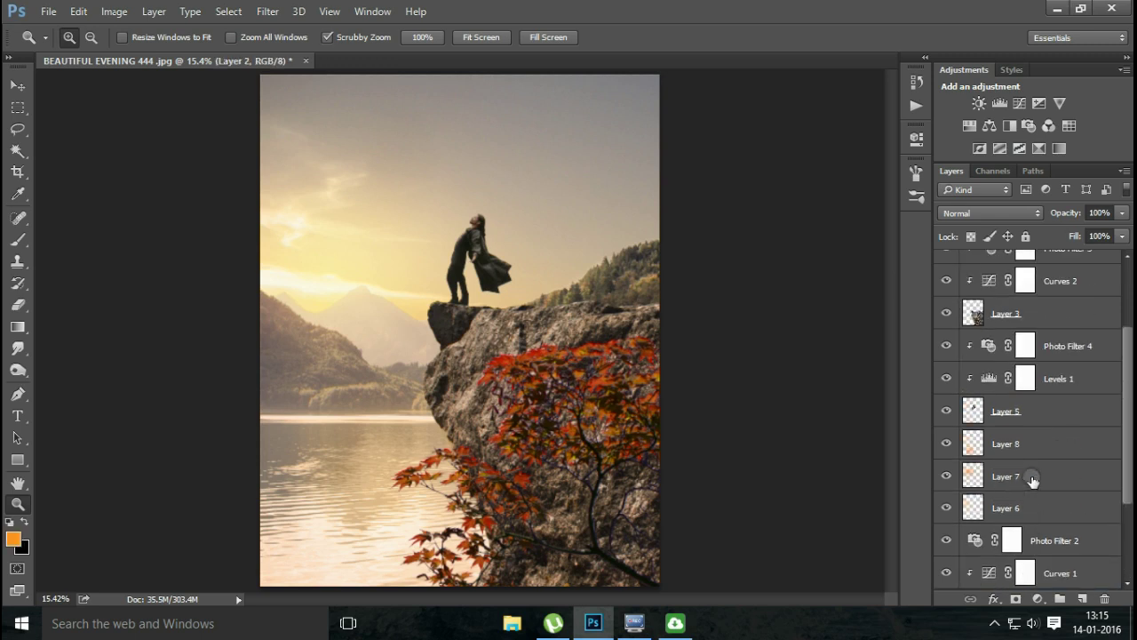
pyautogui.scroll(2, 1031, 480)
pyautogui.keyDown('shift'); pyautogui.click(1067, 414); pyautogui.keyUp('shift')
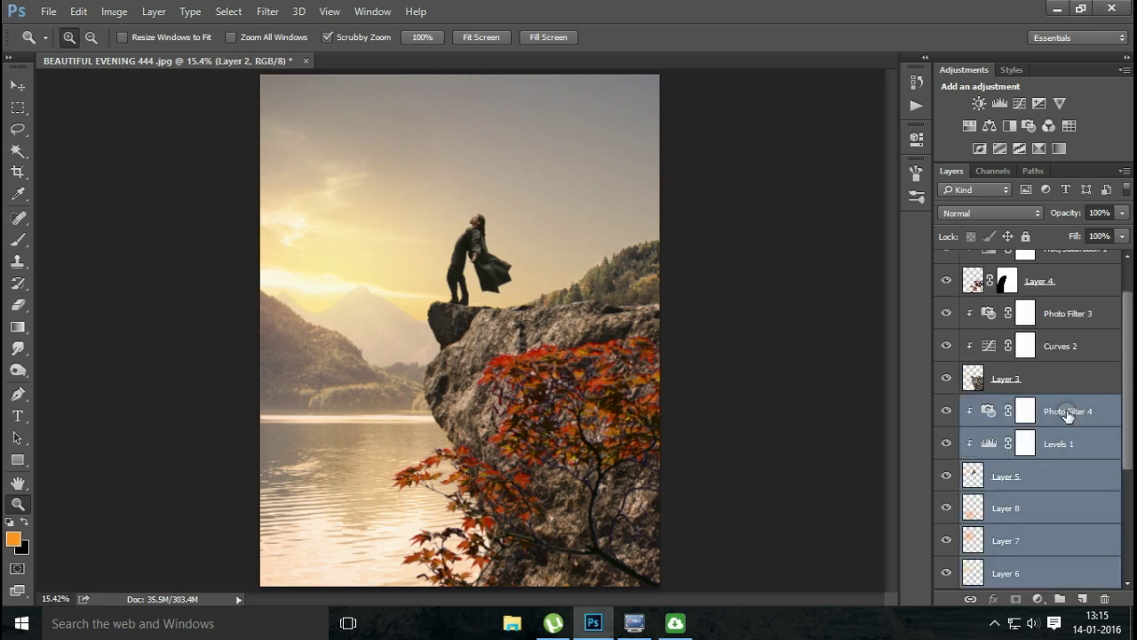
pyautogui.hotkey('ctrl', 'g')
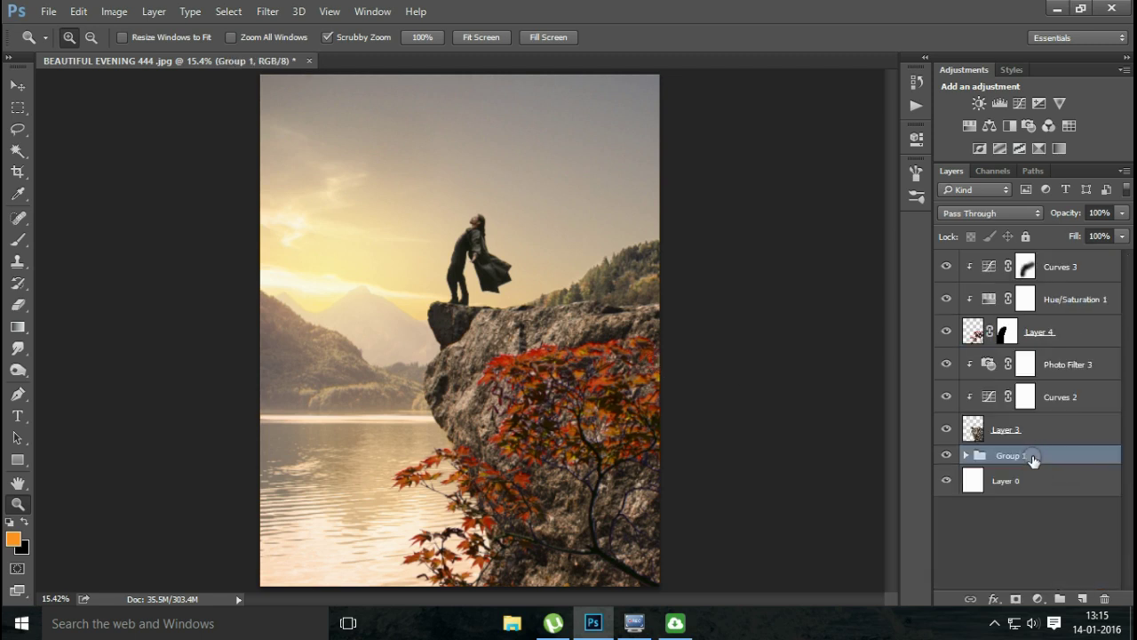
pyautogui.rightClick(1033, 458)
pyautogui.click(1049, 140)
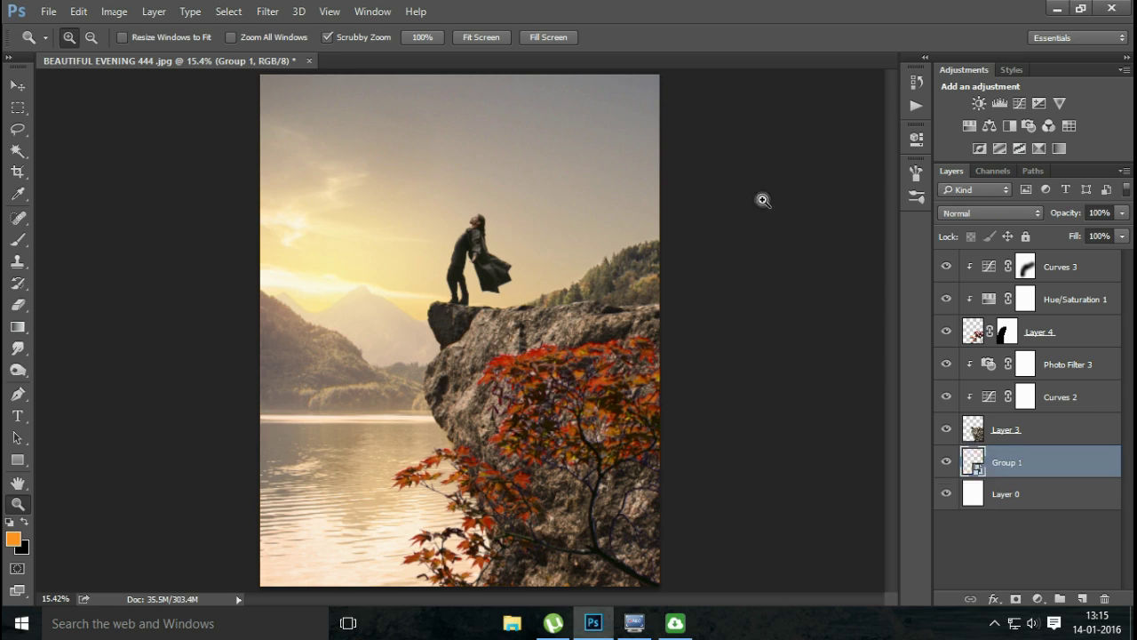
pyautogui.click(672, 624)
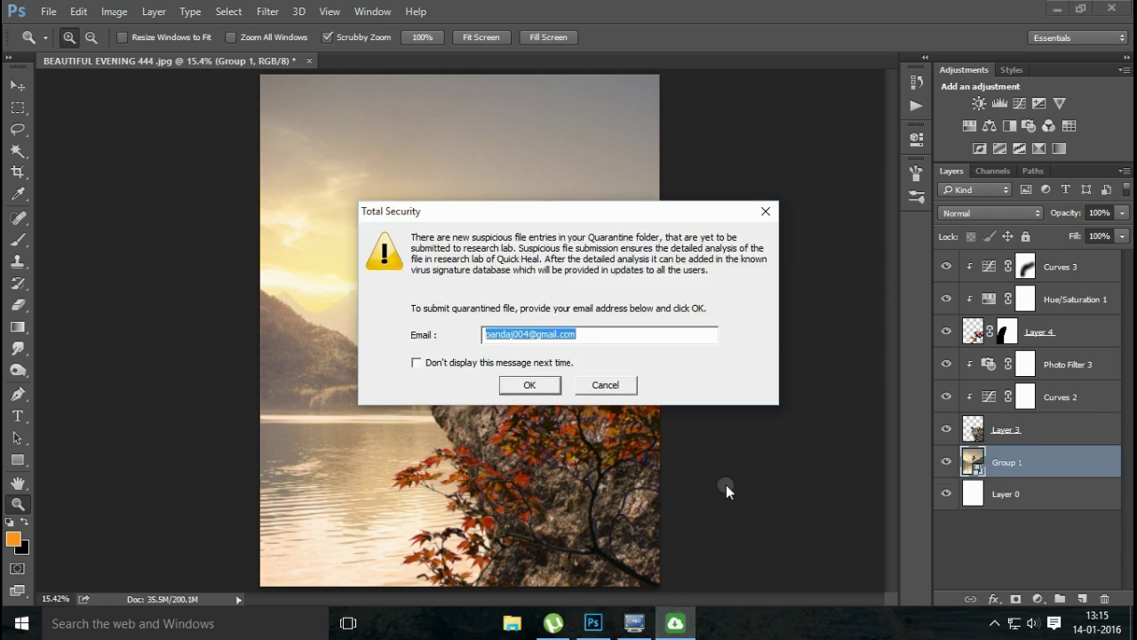
pyautogui.click(604, 386)
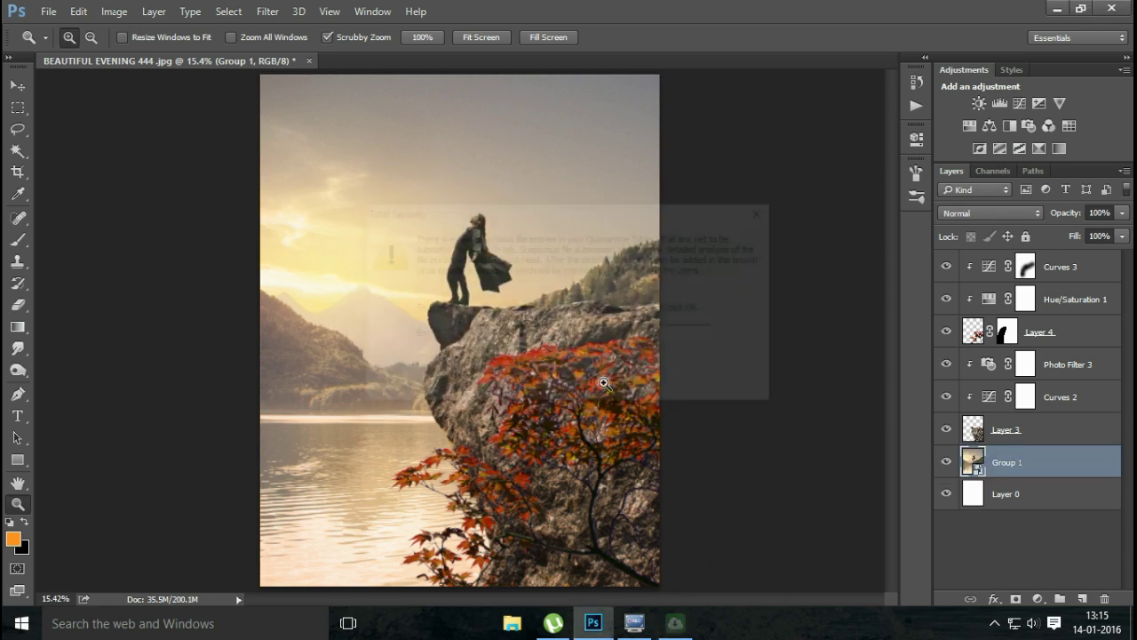
pyautogui.click(266, 13)
pyautogui.moveTo(289, 194)
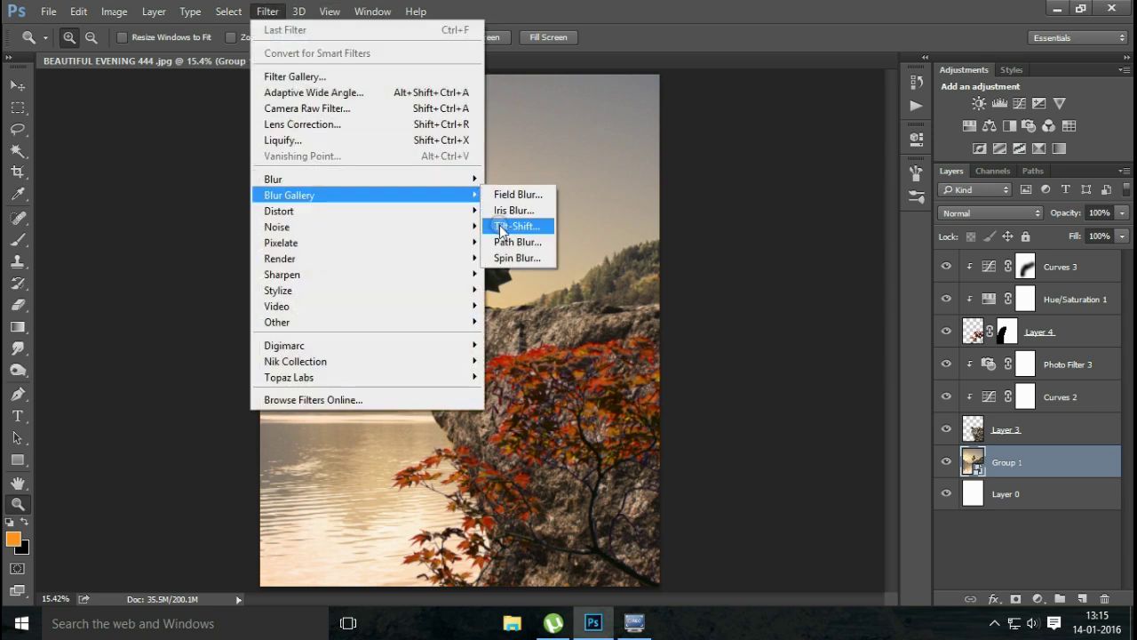
pyautogui.click(499, 226)
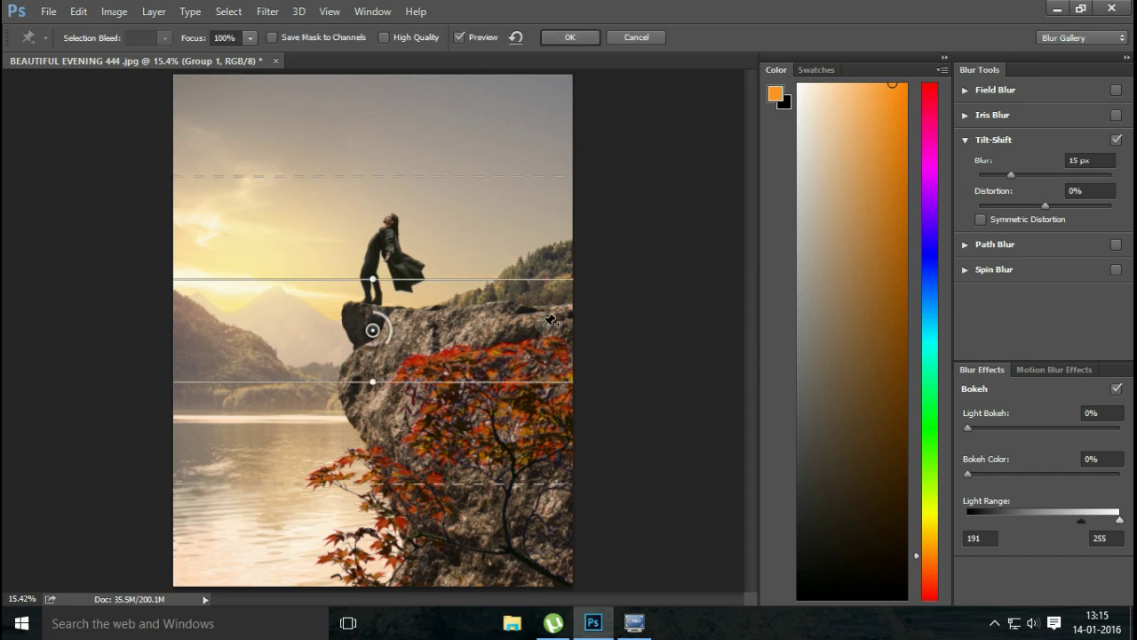
pyautogui.moveTo(372, 350); pyautogui.dragTo(343, 574)
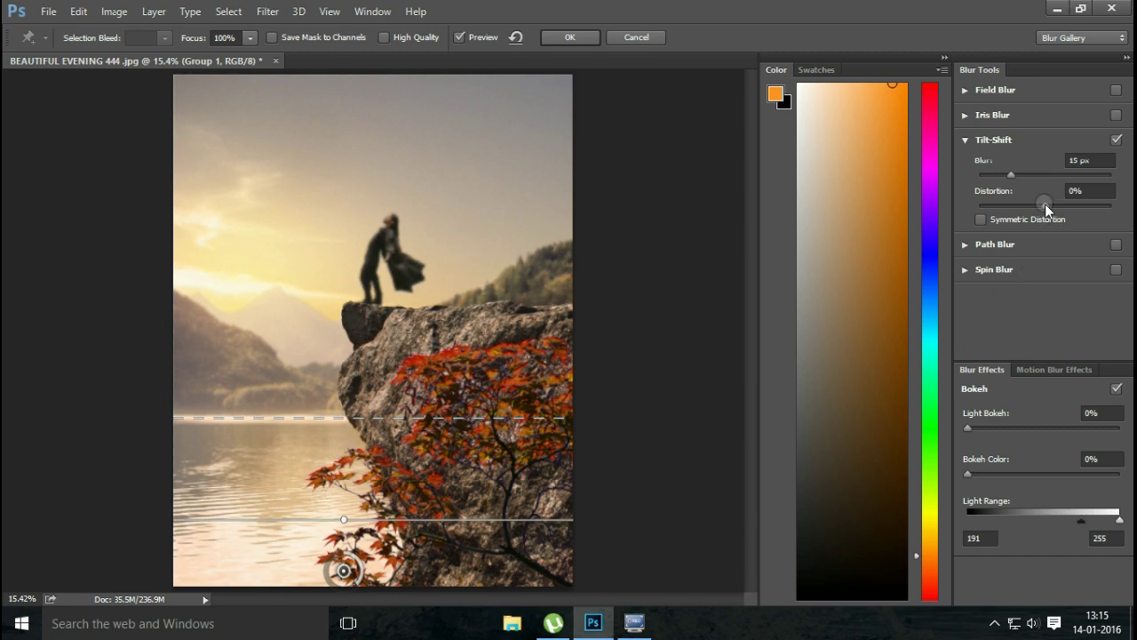
pyautogui.moveTo(1045, 203); pyautogui.dragTo(1010, 176)
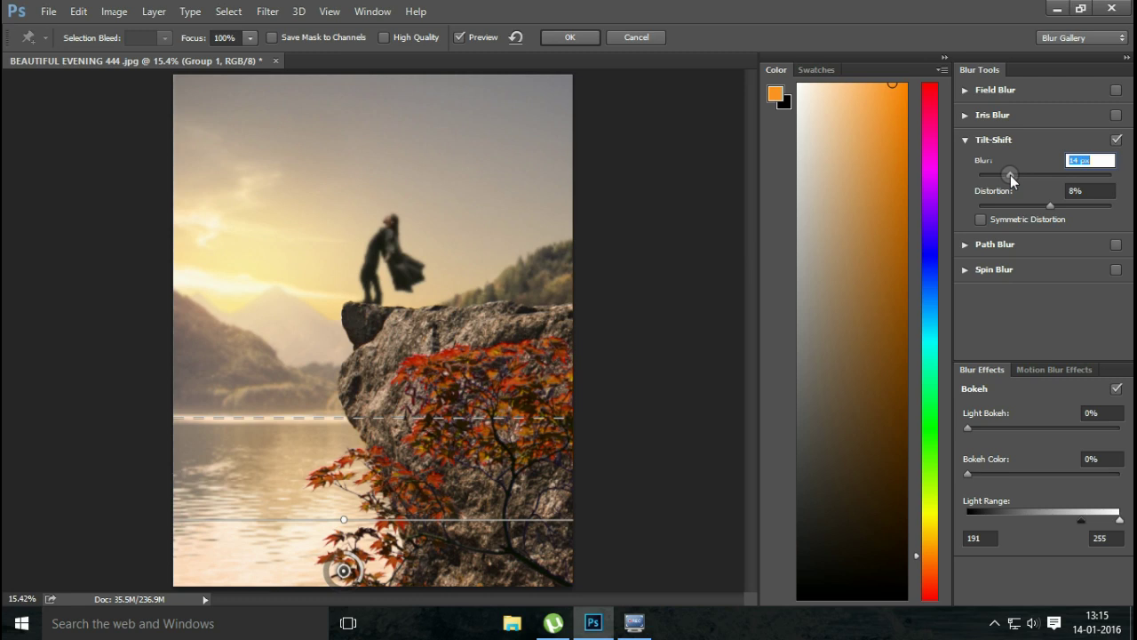
pyautogui.click(562, 39)
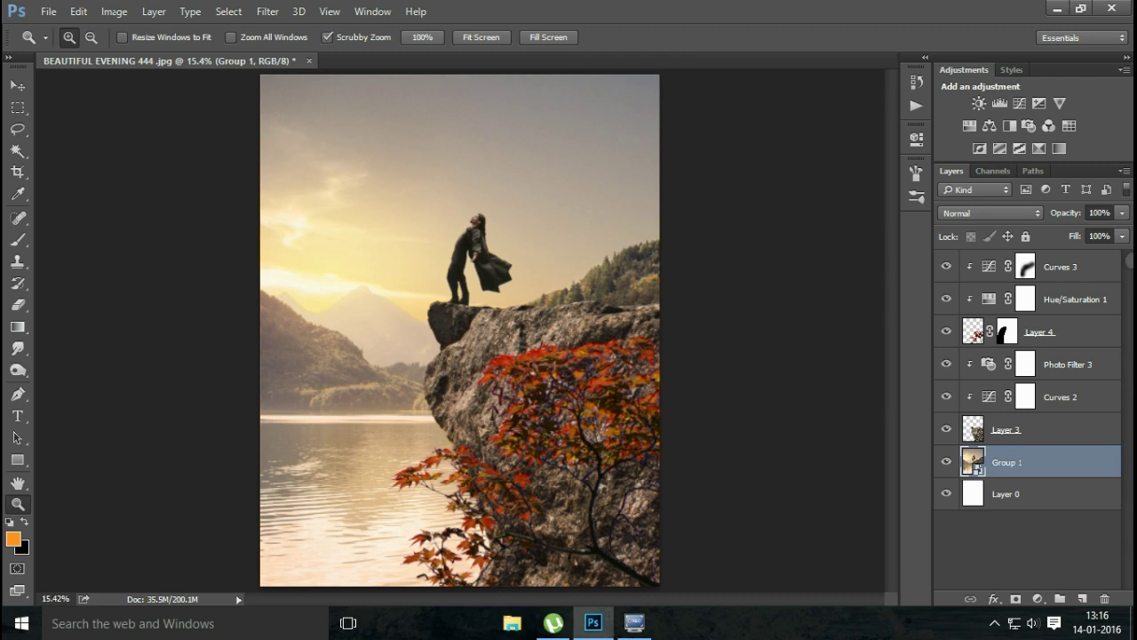
# Step: Step back in History to before the smart-object conversion
pyautogui.click(908, 80)
pyautogui.click(836, 126)
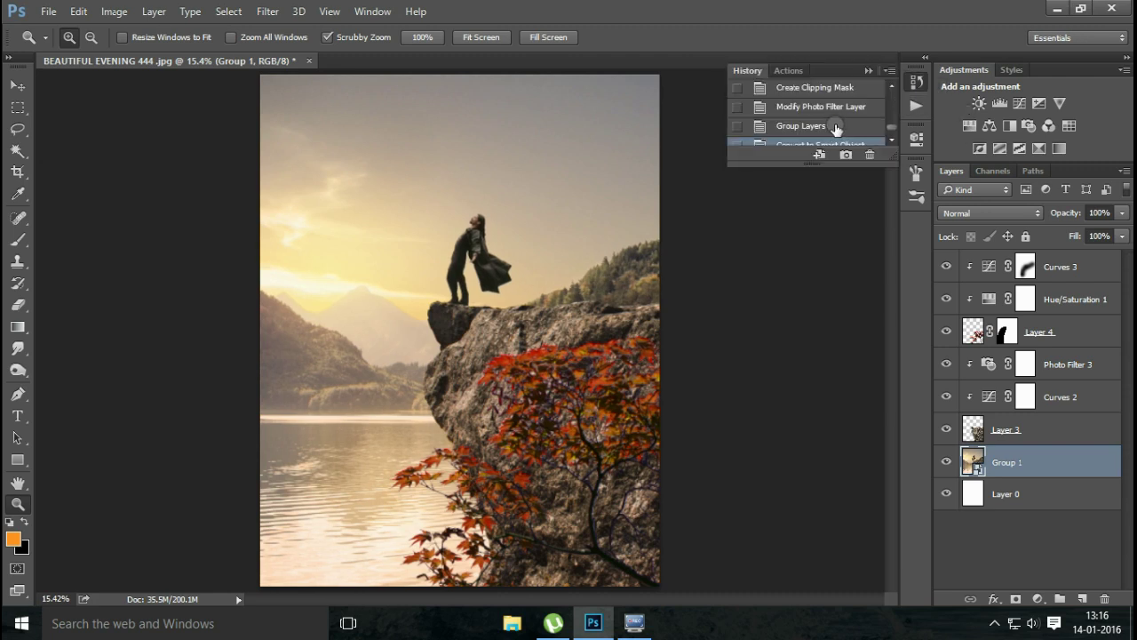
pyautogui.click(908, 86)
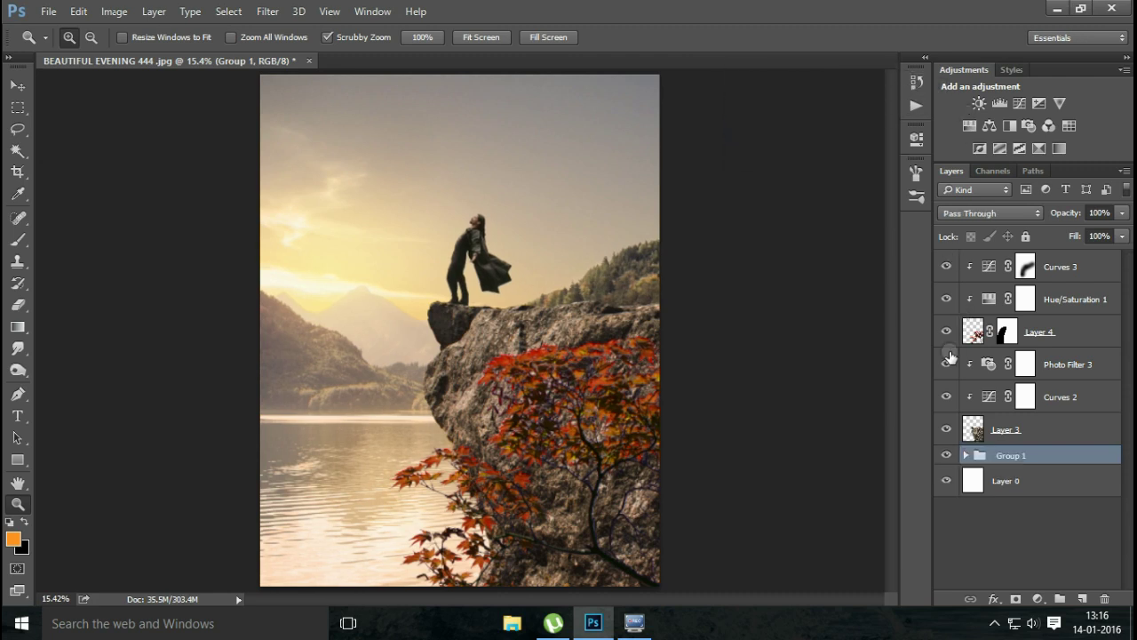
# Step: Group Layer 5, Photo Filter 4 and Levels 1 into Group 2, placed above Group 1
pyautogui.click(966, 455)
pyautogui.scroll(-2, 1022, 481)
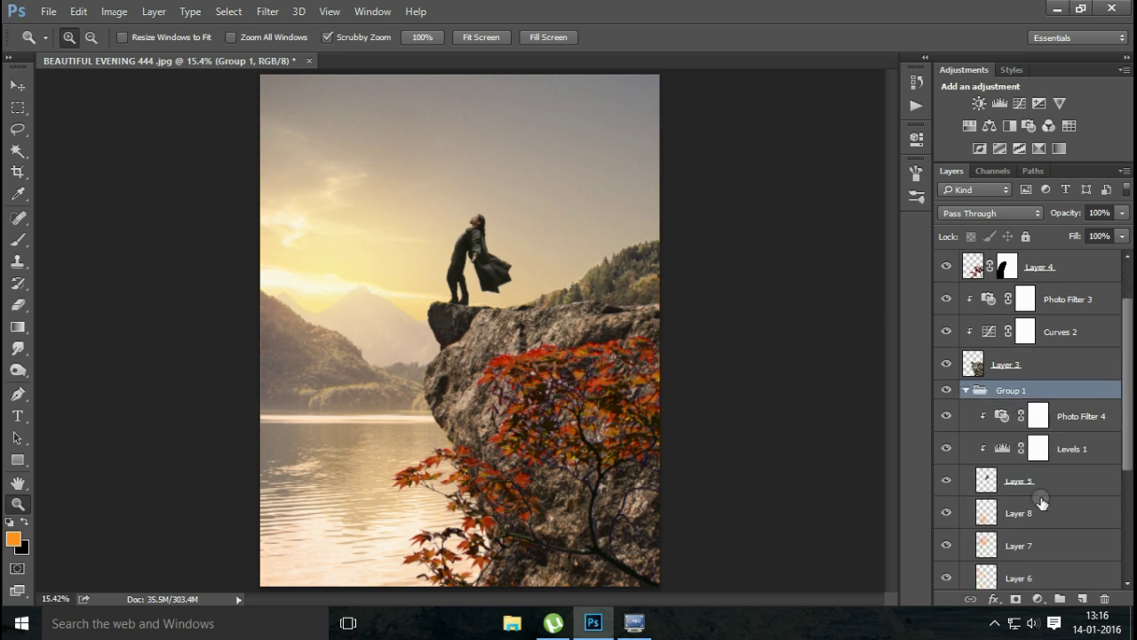
pyautogui.click(1017, 479)
pyautogui.keyDown('shift'); pyautogui.click(1071, 416); pyautogui.keyUp('shift')
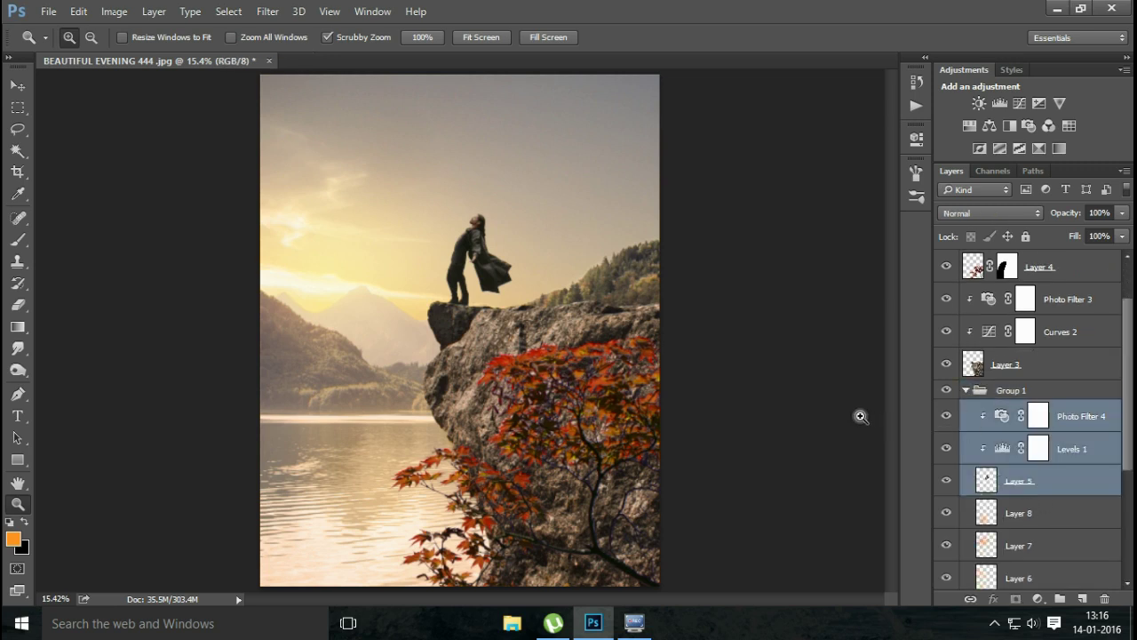
pyautogui.hotkey('ctrl', 'g')
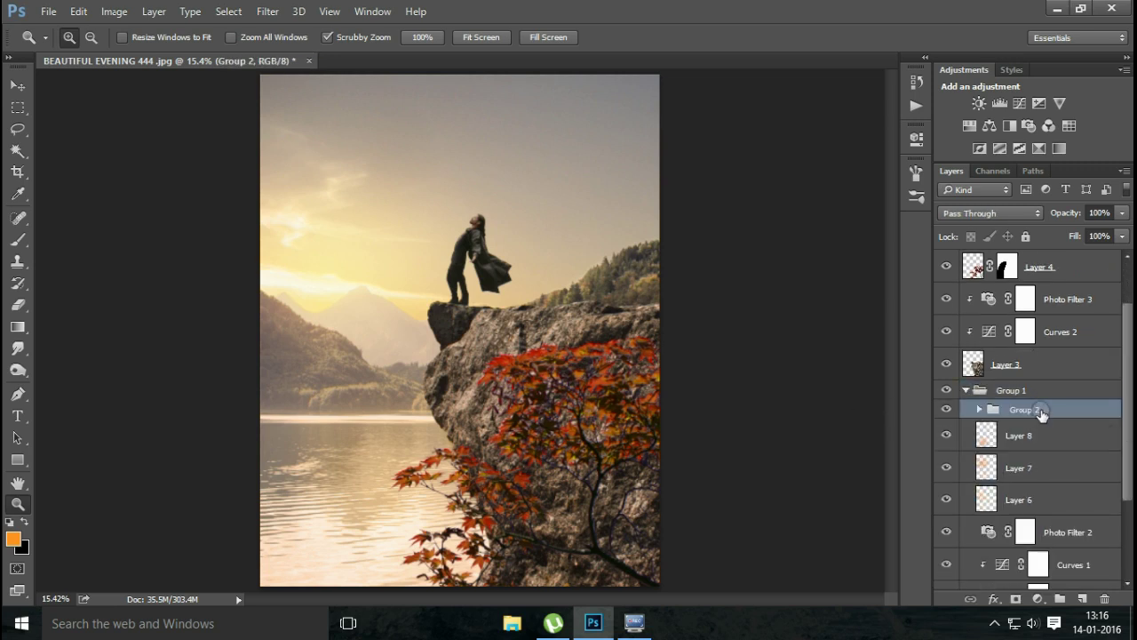
pyautogui.moveTo(1041, 409); pyautogui.dragTo(1045, 373)
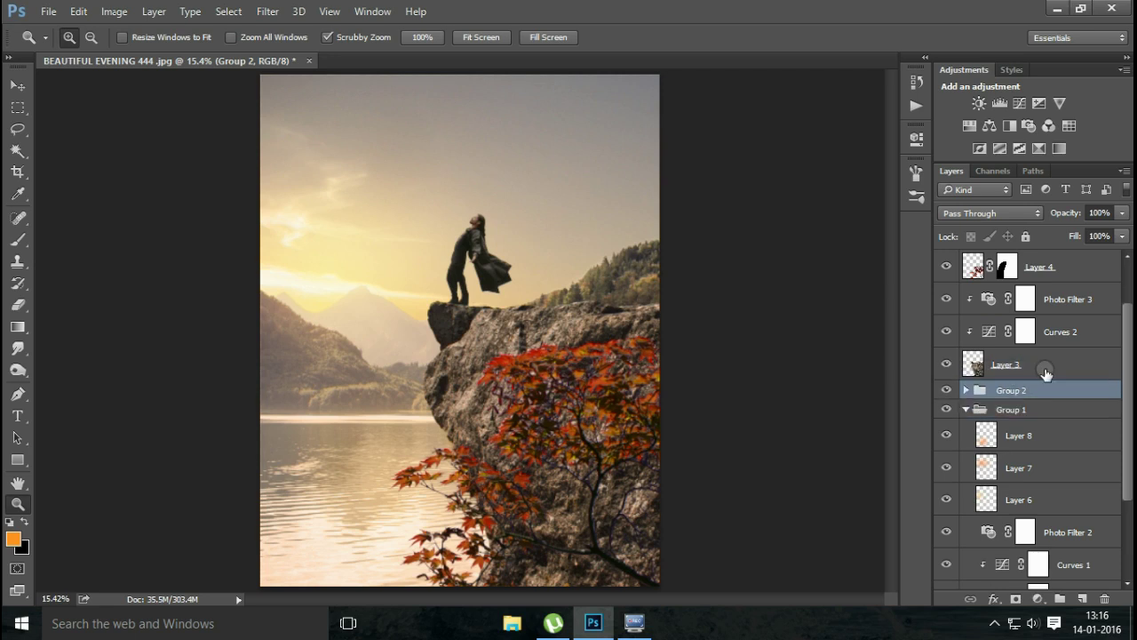
pyautogui.click(966, 410)
# Step: Check Group 1's contents by toggling its visibility, then convert Group 1 to a smart object
pyautogui.click(969, 475)
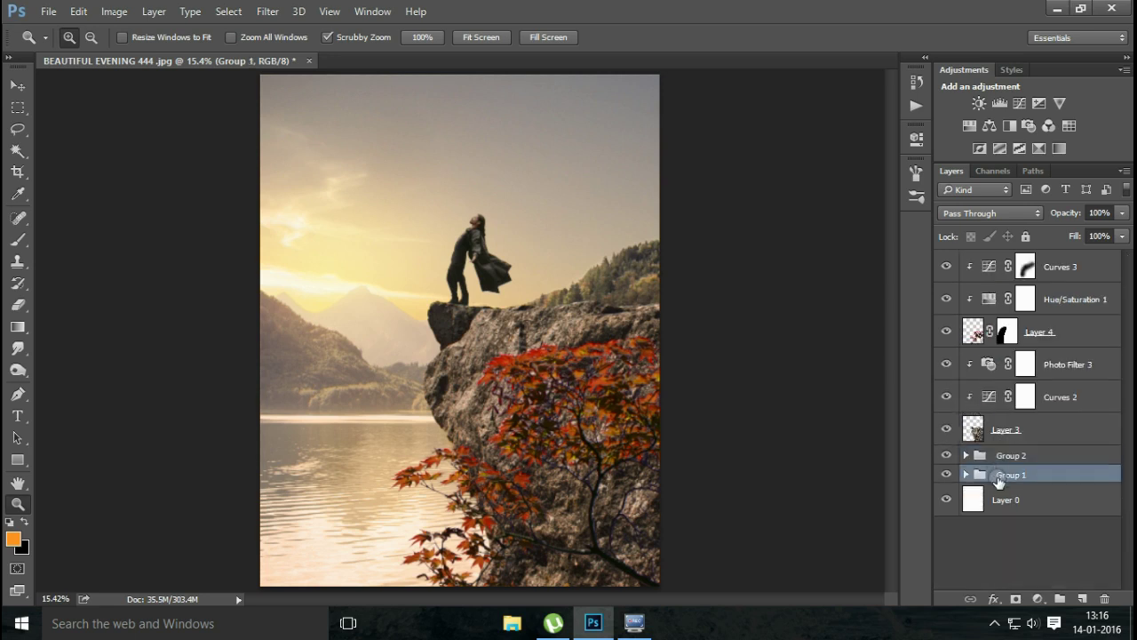
pyautogui.click(947, 475)
pyautogui.click(947, 474)
pyautogui.rightClick(1008, 478)
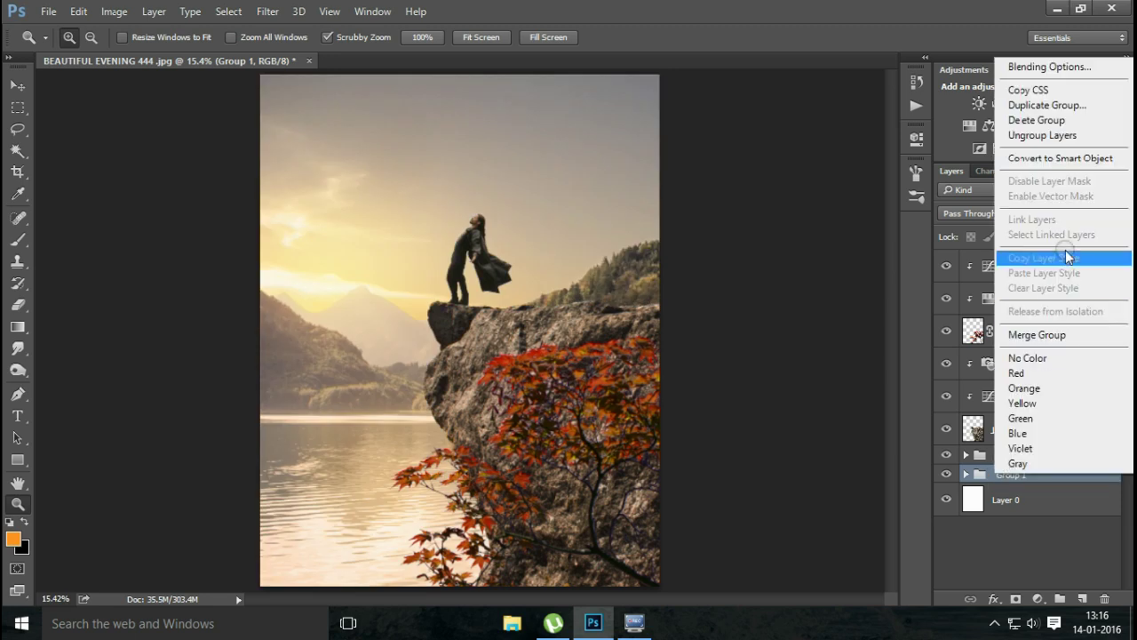
pyautogui.click(1070, 157)
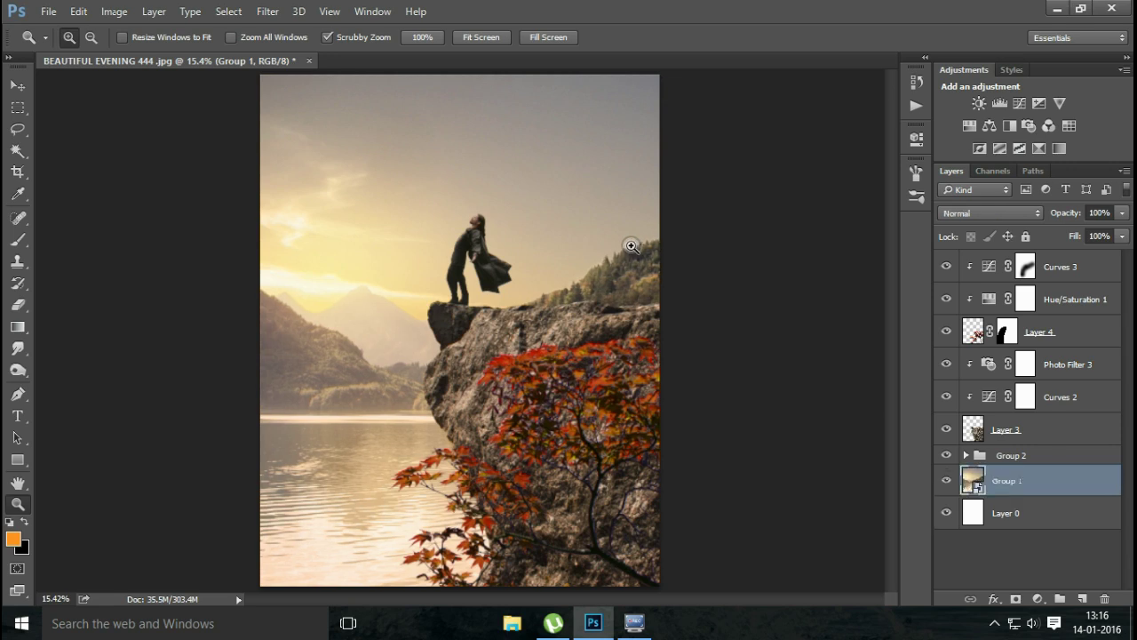
# Step: Apply a Tilt-Shift blur to Group 1, with the focus band near the bottom and slightly reduced blur
pyautogui.click(268, 12)
pyautogui.moveTo(289, 195)
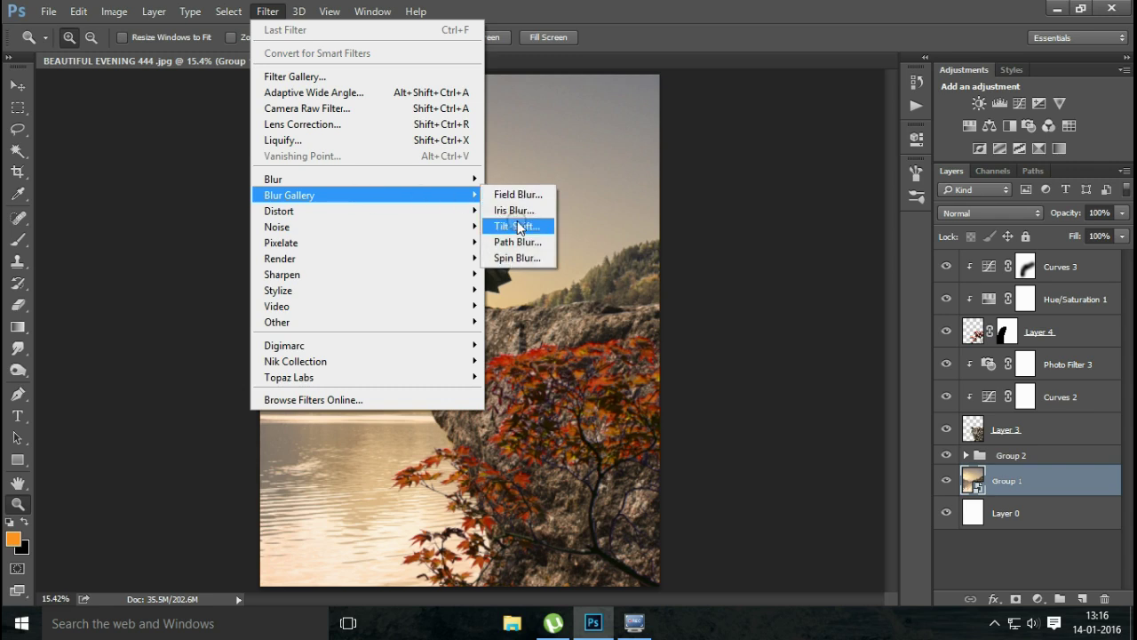
pyautogui.click(512, 227)
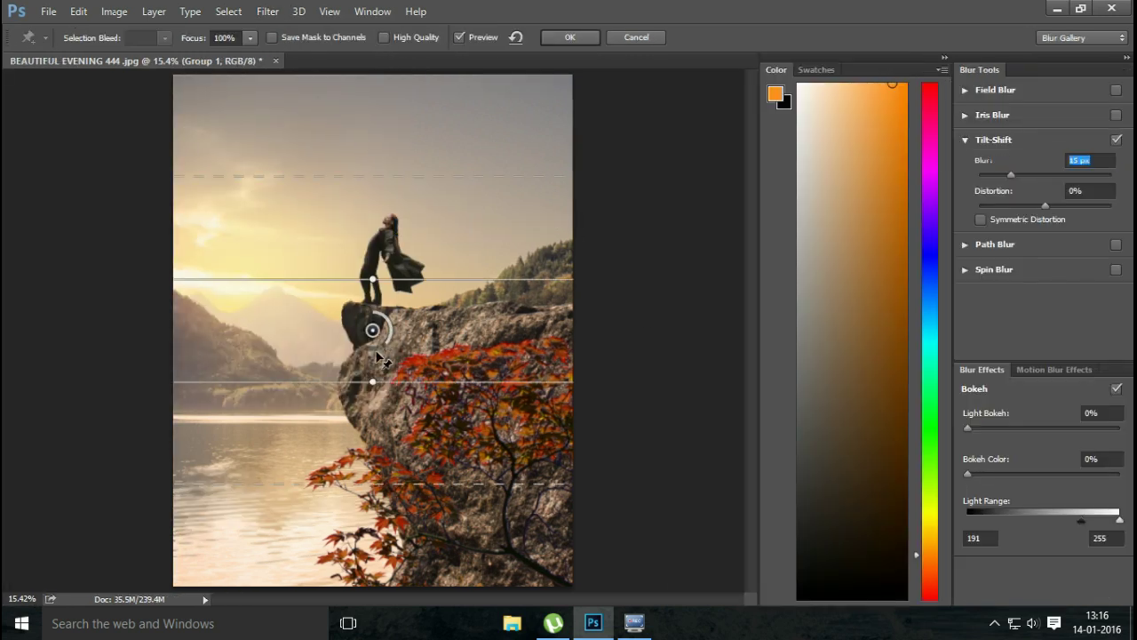
pyautogui.moveTo(382, 331); pyautogui.dragTo(365, 463)
pyautogui.moveTo(353, 514); pyautogui.dragTo(342, 561)
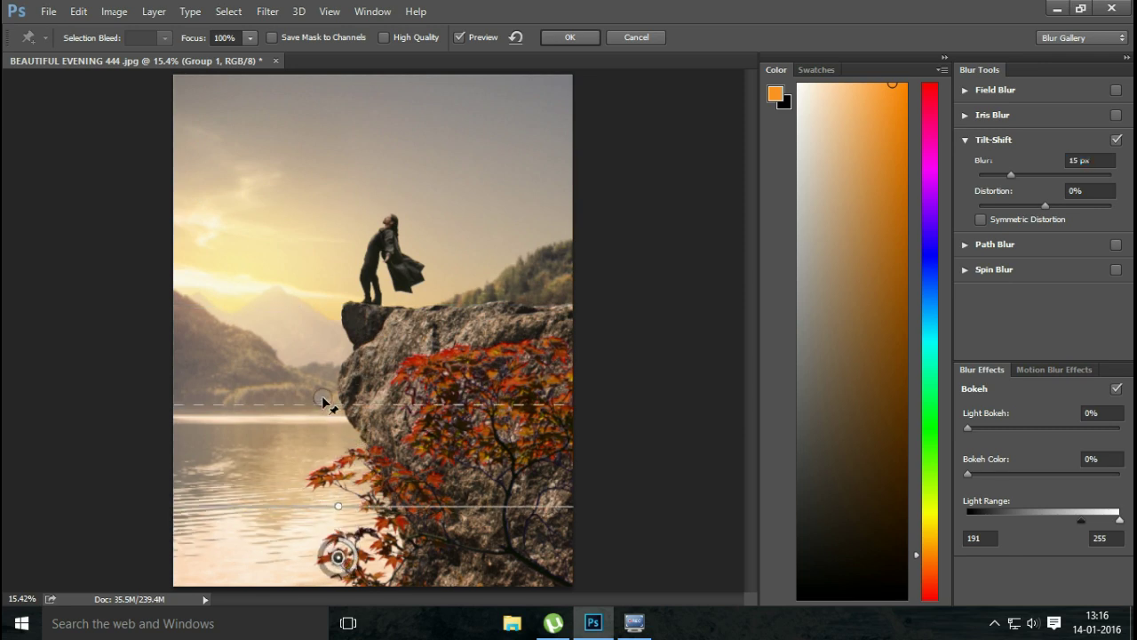
pyautogui.moveTo(321, 405); pyautogui.dragTo(319, 422)
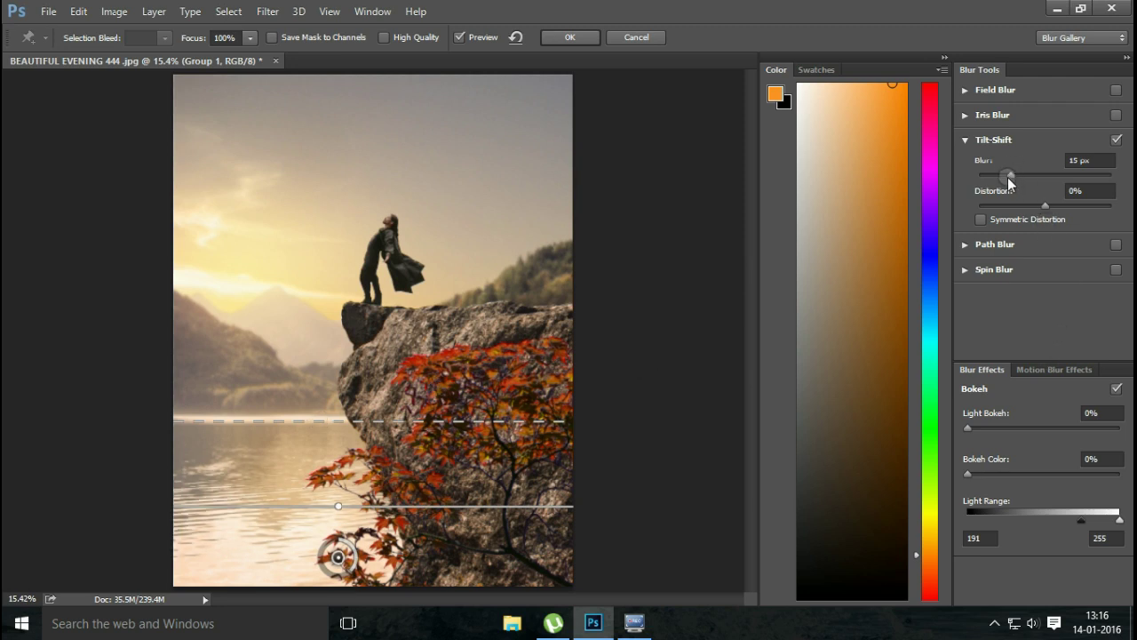
pyautogui.moveTo(1010, 183); pyautogui.dragTo(1007, 183)
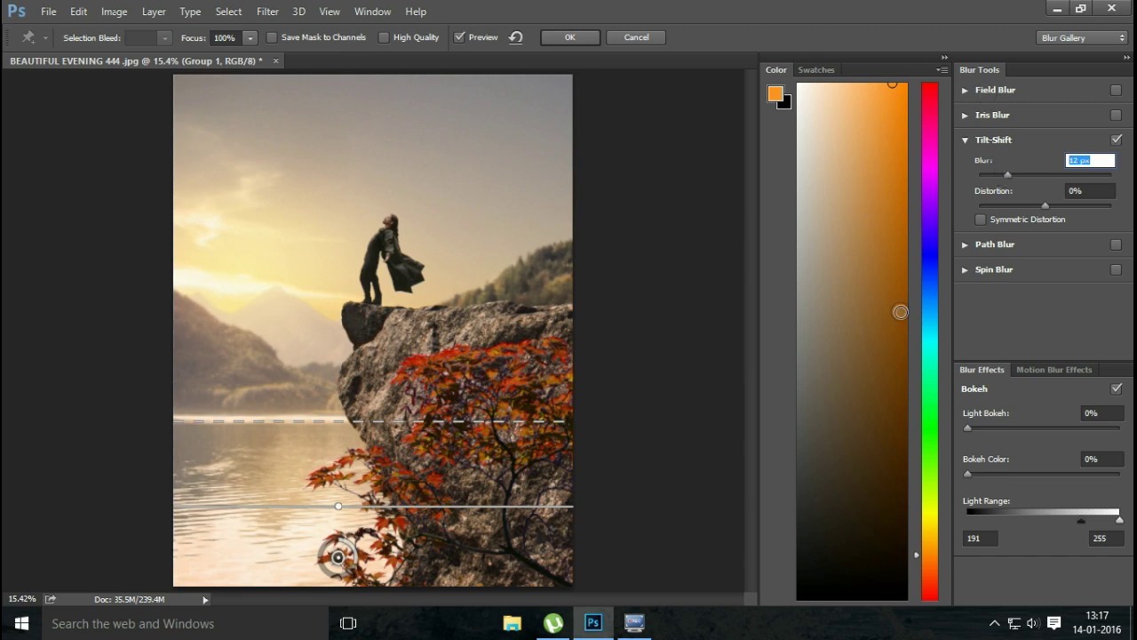
pyautogui.click(569, 37)
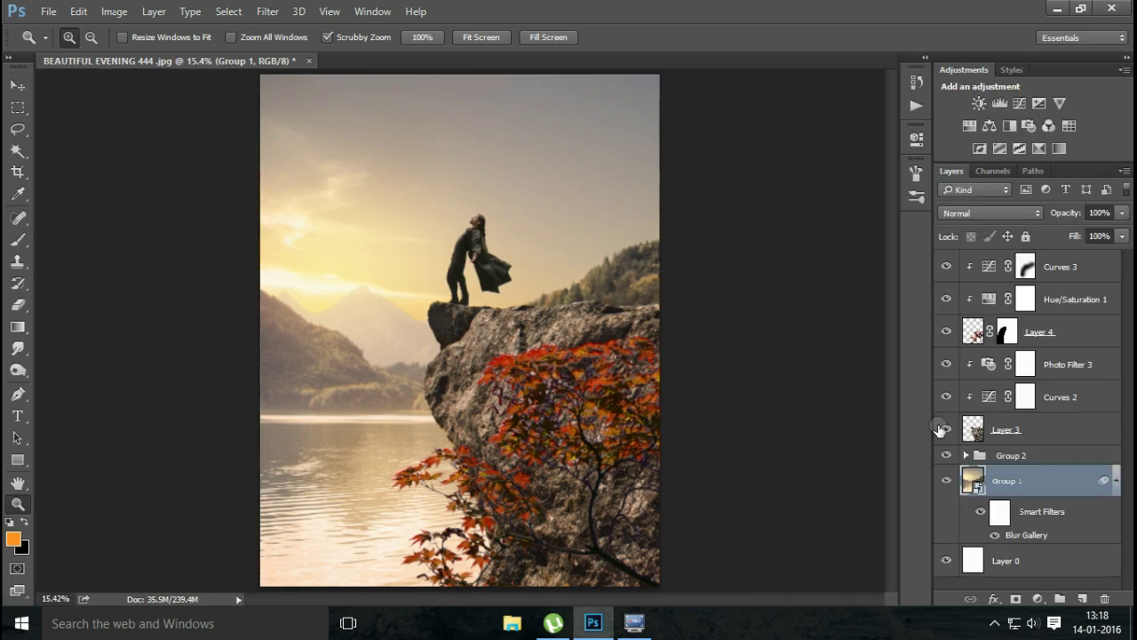
# Step: Rasterize Group 1 with its tilt-shift blur baked in, and compare by toggling its visibility
pyautogui.rightClick(1043, 482)
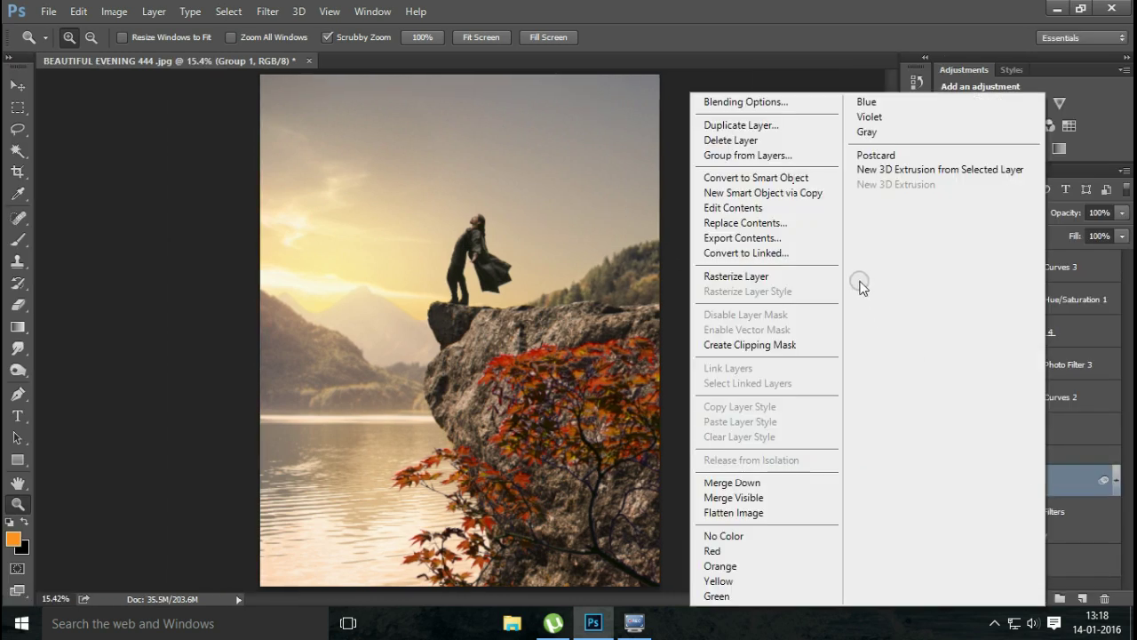
pyautogui.click(802, 277)
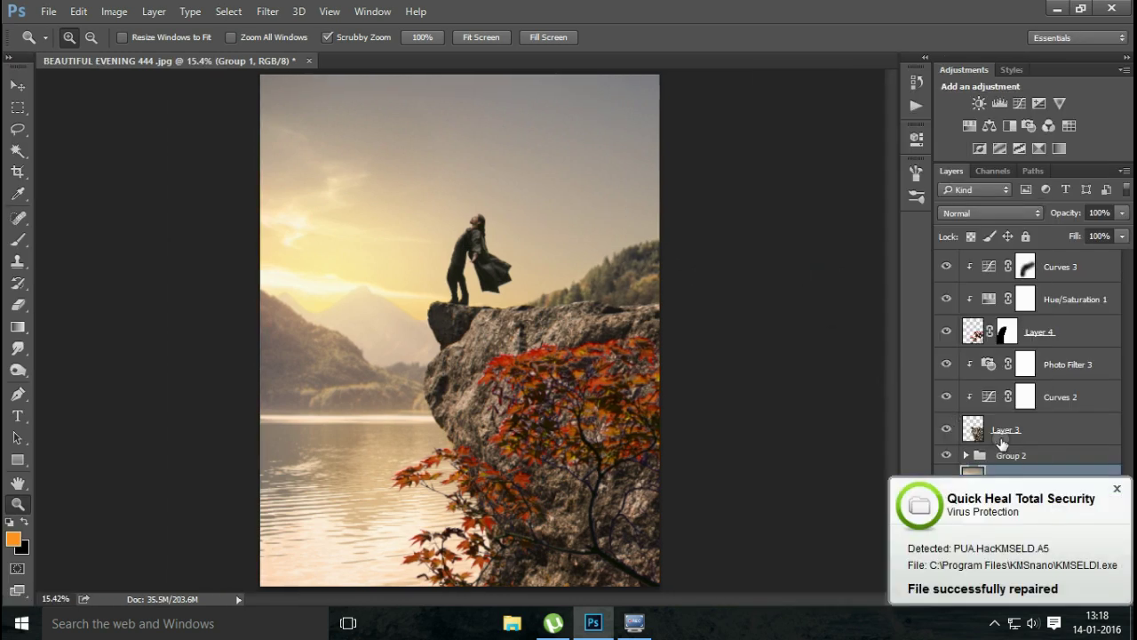
pyautogui.click(1117, 489)
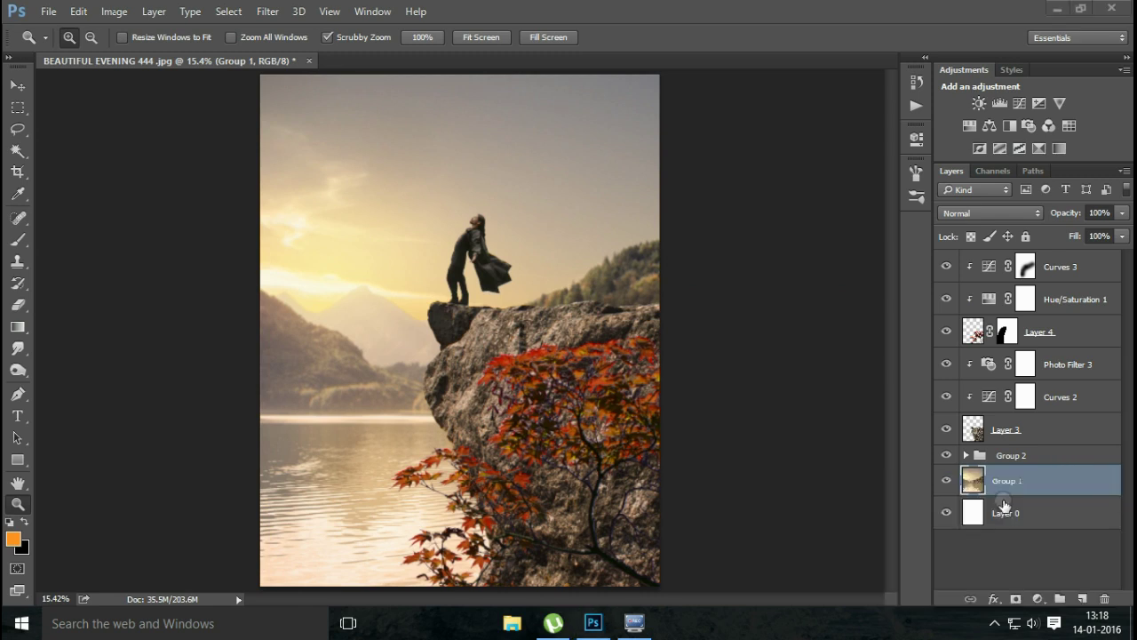
pyautogui.click(946, 481)
pyautogui.click(946, 479)
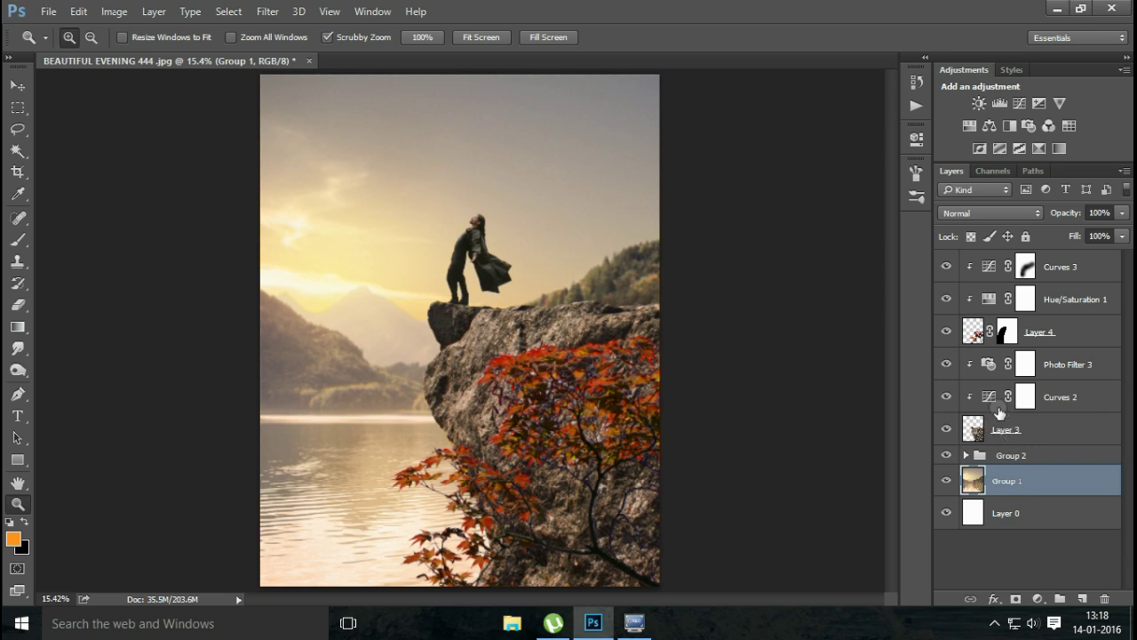
# Step: Gather Layer 4, Hue/Saturation 1 and Curves 3 into a new Group 3
pyautogui.click(1037, 334)
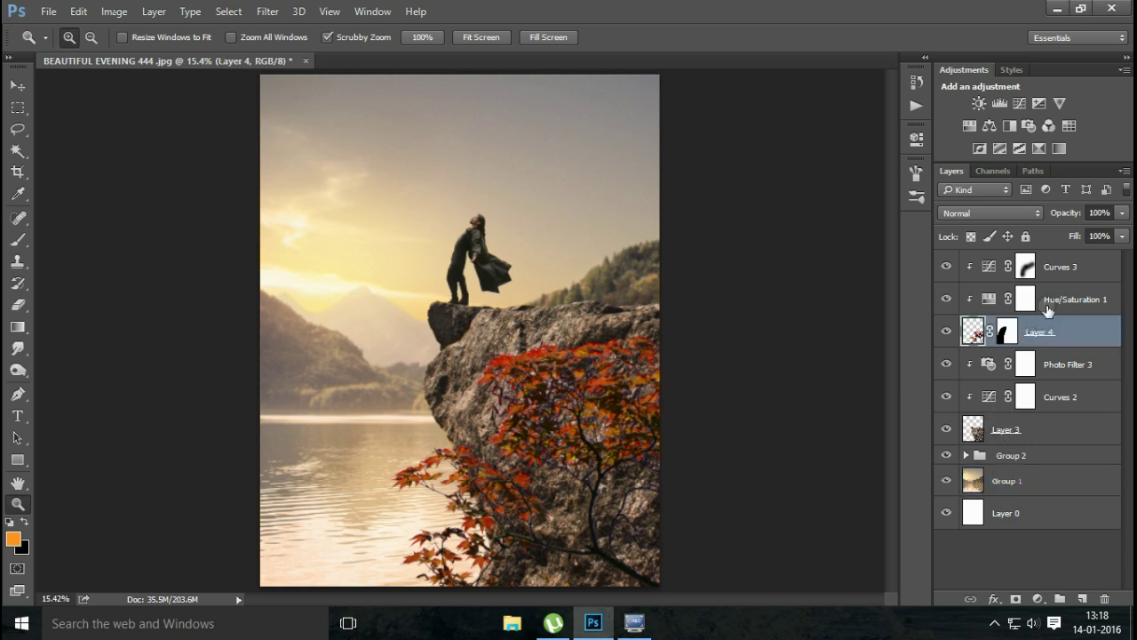
pyautogui.keyDown('shift'); pyautogui.click(1066, 271); pyautogui.keyUp('shift')
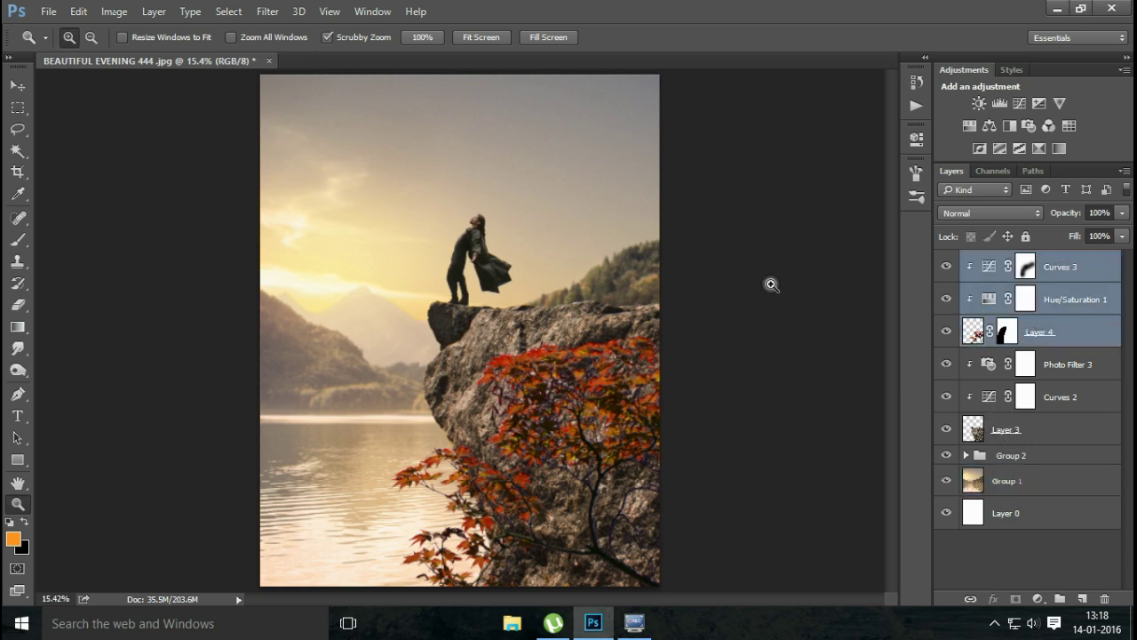
pyautogui.moveTo(1072, 334); pyautogui.dragTo(1061, 593)
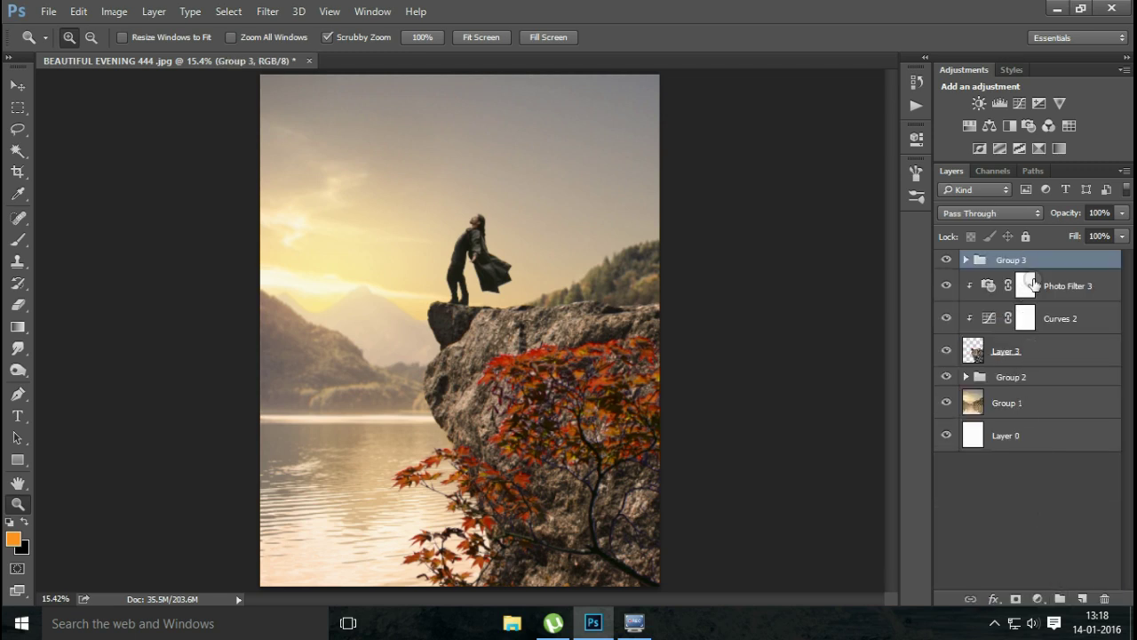
# Step: Convert Group 3 to a smart object, then rasterize it into a single pixel layer
pyautogui.rightClick(1046, 262)
pyautogui.click(978, 290)
pyautogui.rightClick(1001, 269)
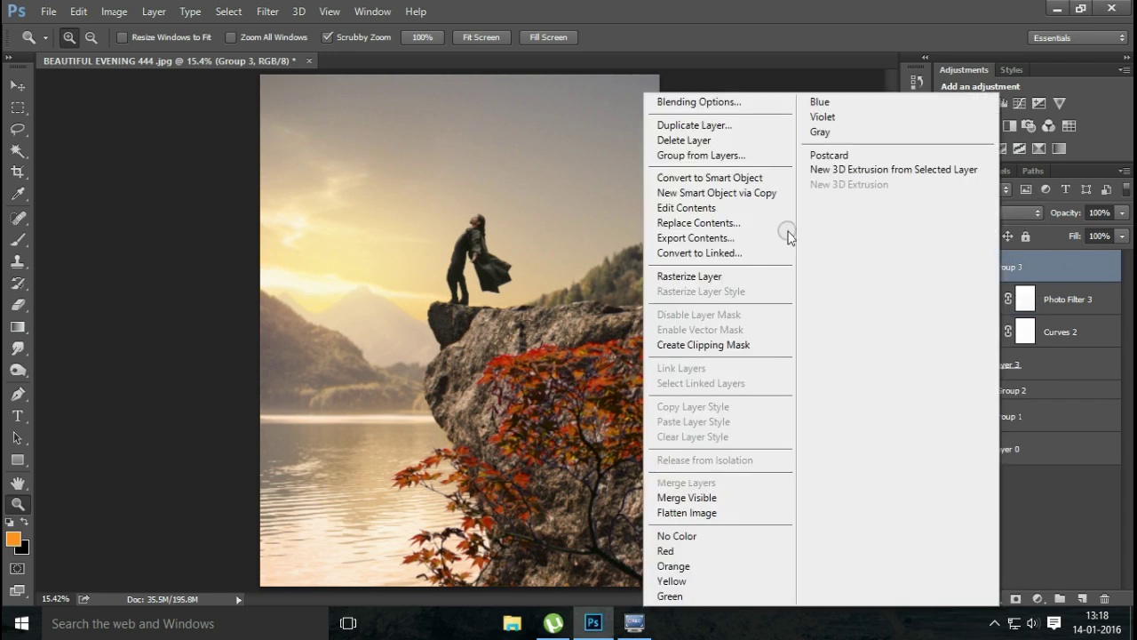
pyautogui.click(711, 273)
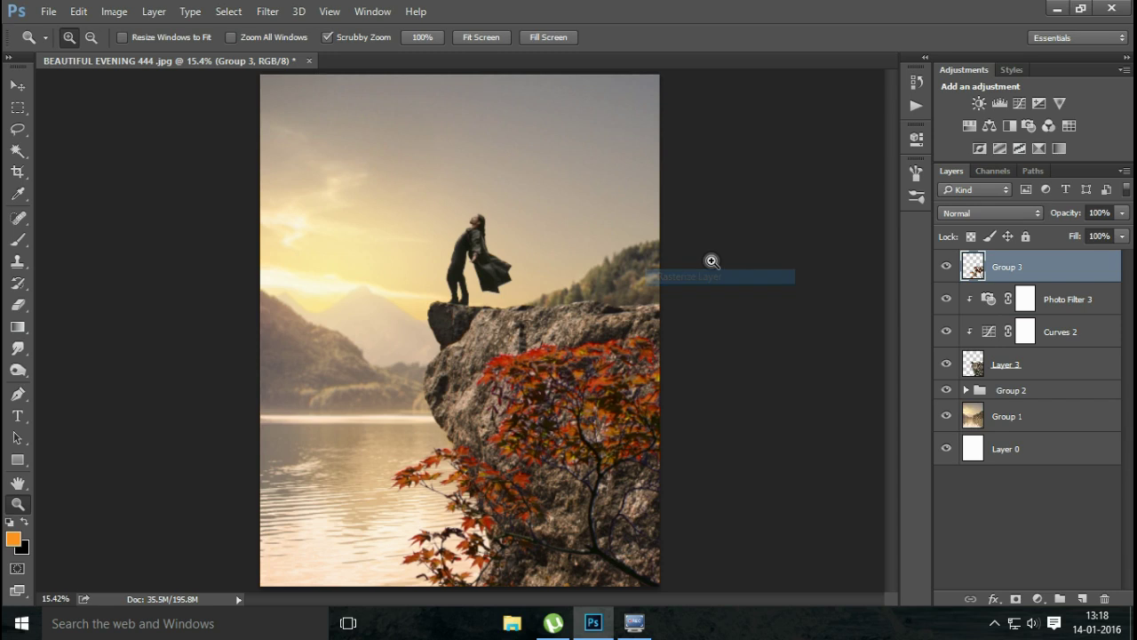
# Step: Apply a Gaussian Blur with a 7.8-pixel radius to the foreground tree layer
pyautogui.click(267, 11)
pyautogui.moveTo(289, 195)
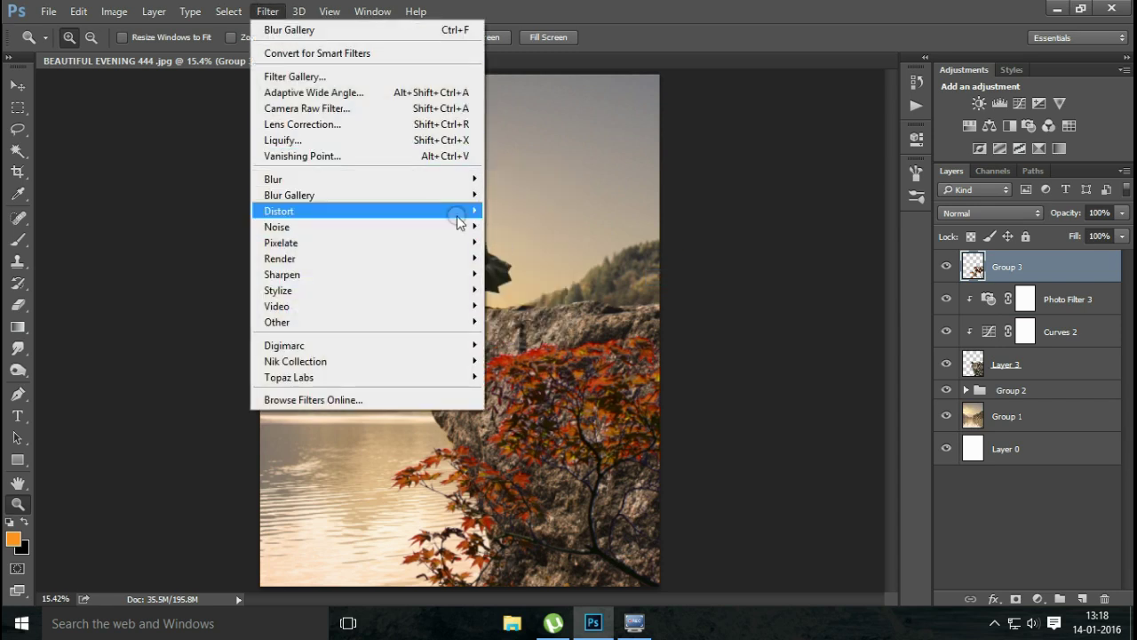
pyautogui.moveTo(364, 178)
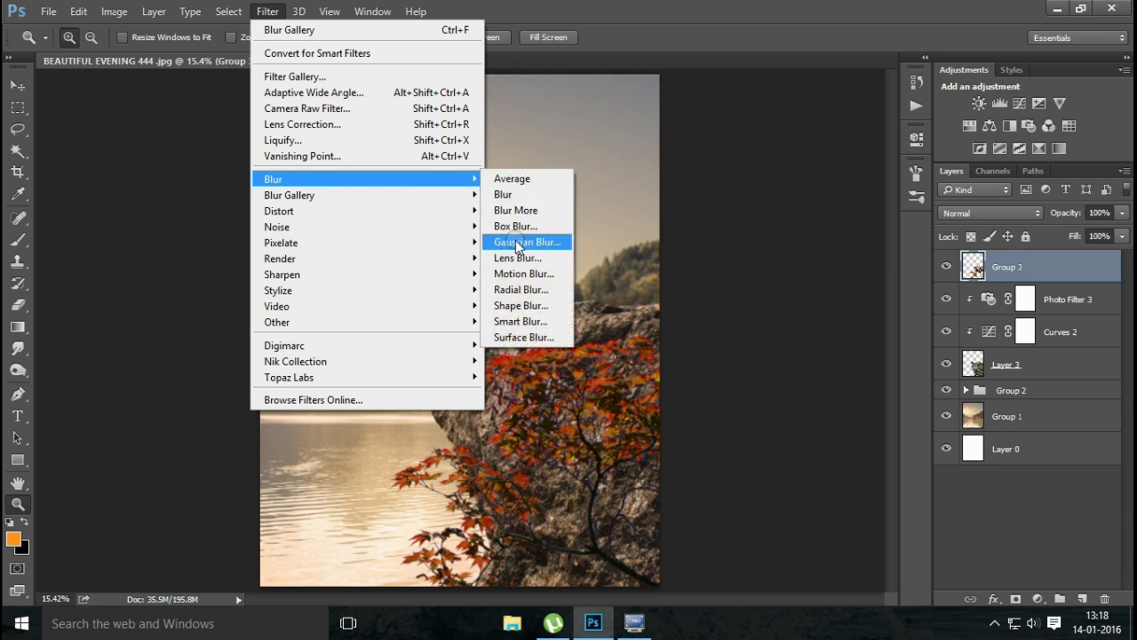
pyautogui.click(517, 245)
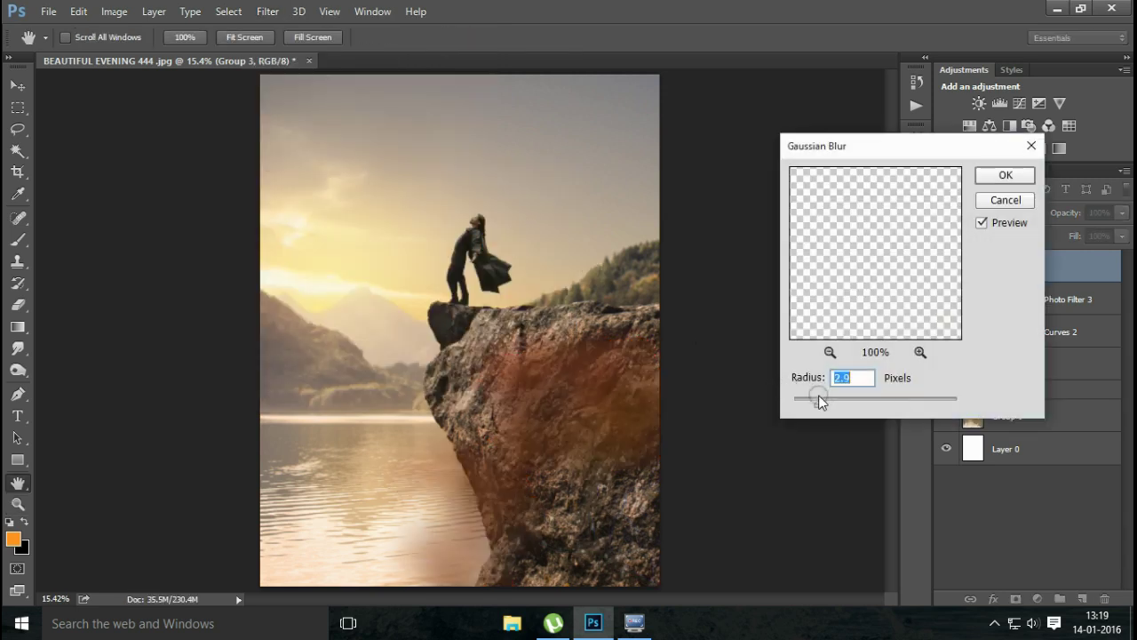
pyautogui.moveTo(831, 406); pyautogui.dragTo(850, 403)
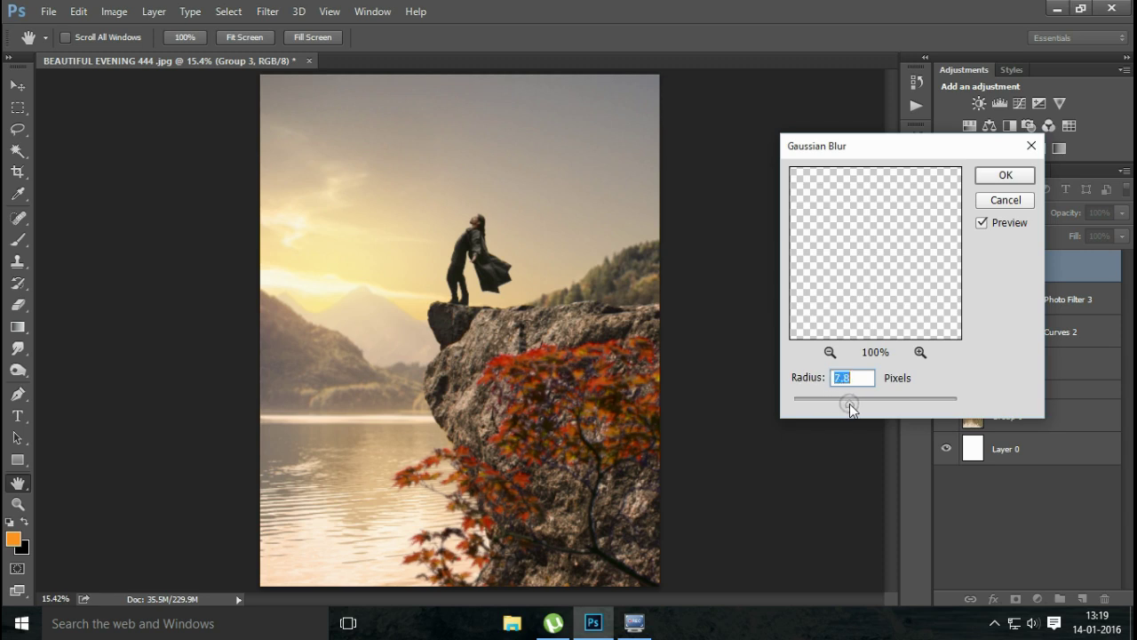
pyautogui.click(1013, 175)
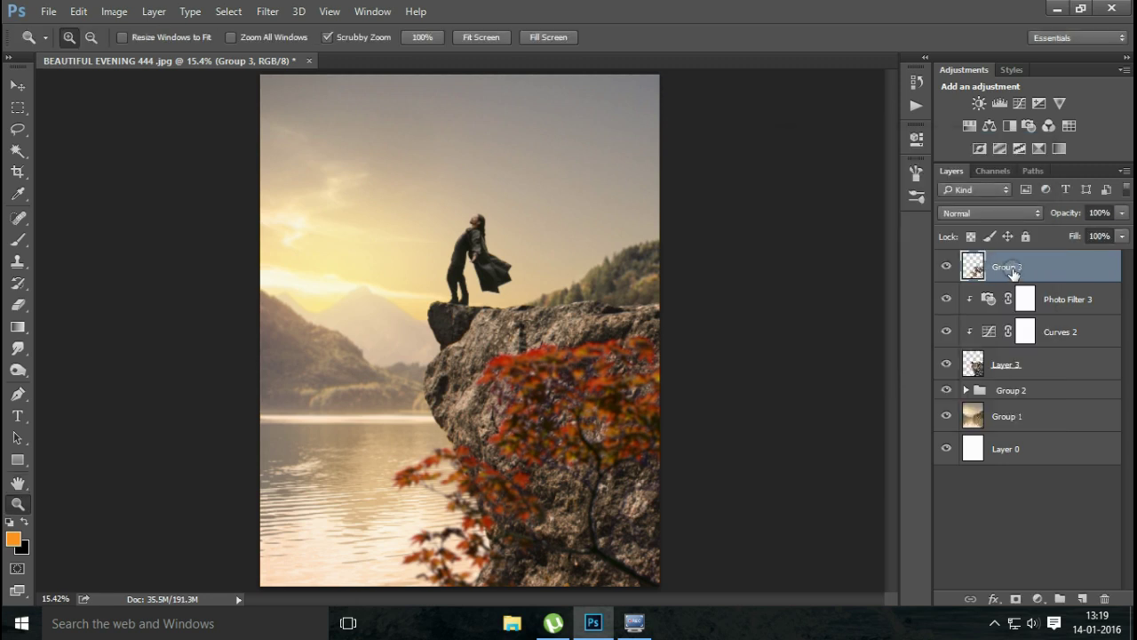
# Step: Stamp all visible layers into Layer 6, then delete the old layers from Group 3 to Group 1
pyautogui.hotkey('ctrl', 'shift', 'alt', 'e')
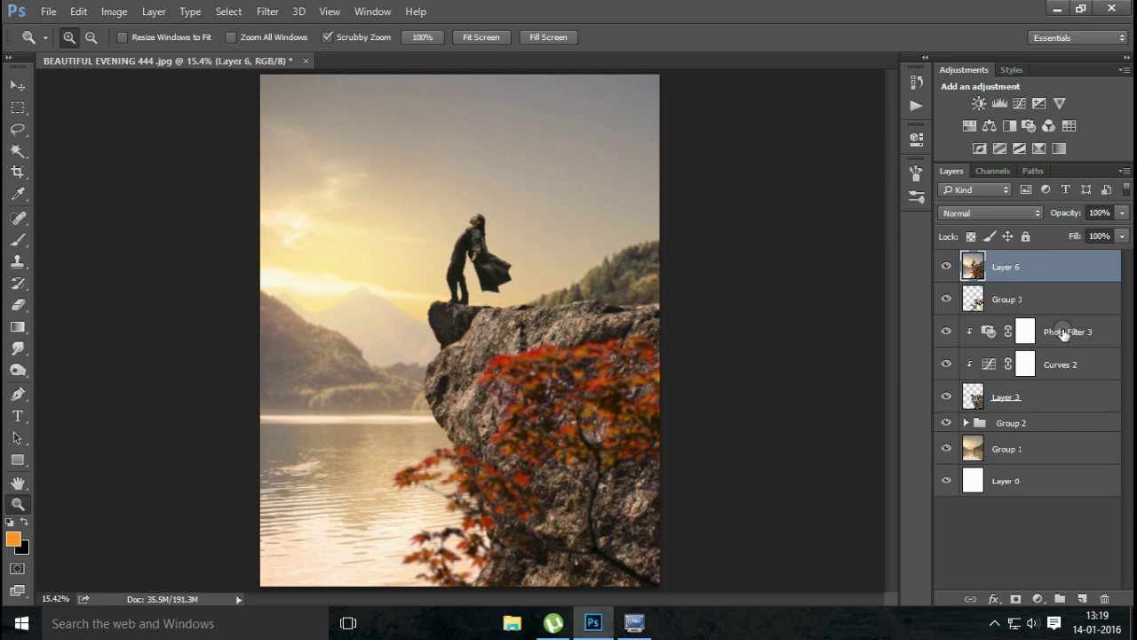
pyautogui.click(1062, 304)
pyautogui.keyDown('shift'); pyautogui.click(1039, 457); pyautogui.keyUp('shift')
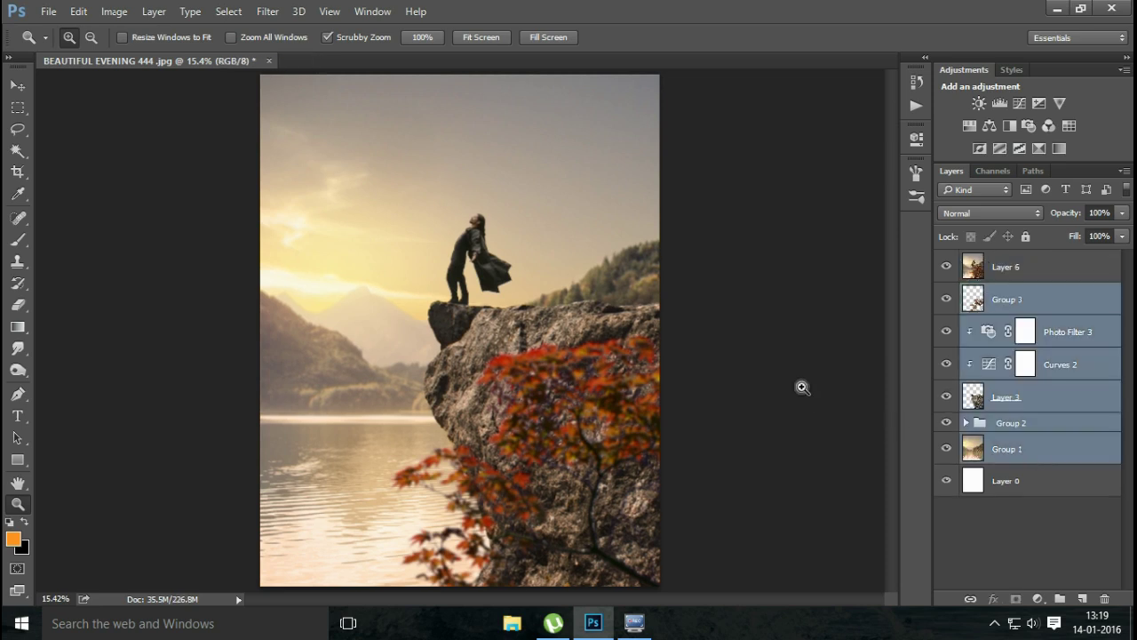
pyautogui.press('Delete')
# Step: Open the Camera Raw Filter on the merged Layer 6
pyautogui.click(1024, 278)
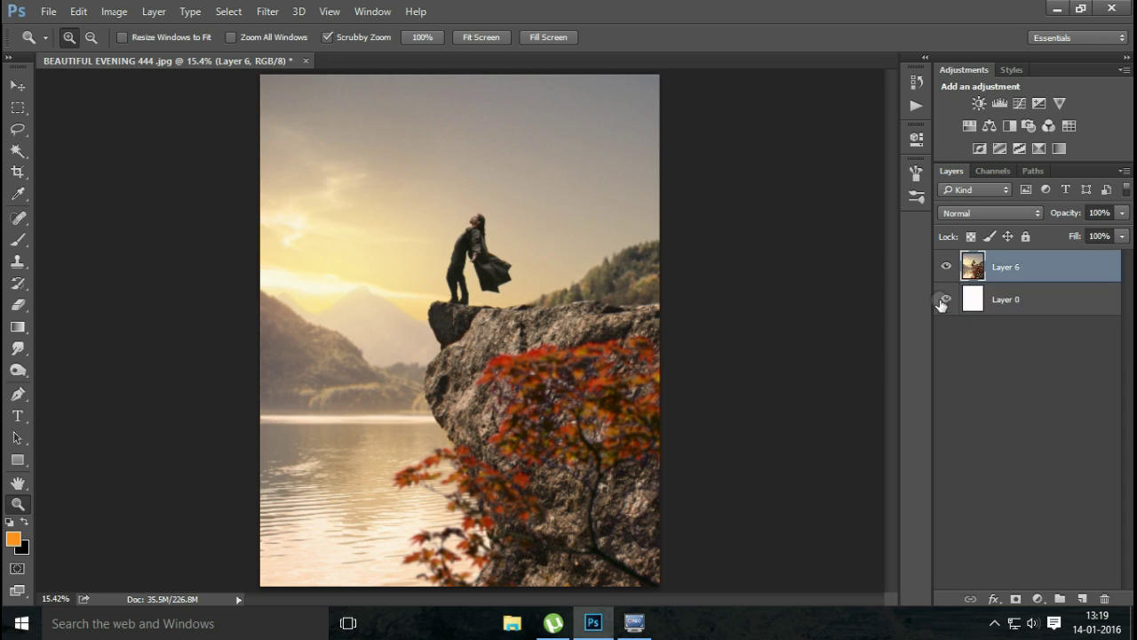
pyautogui.click(265, 15)
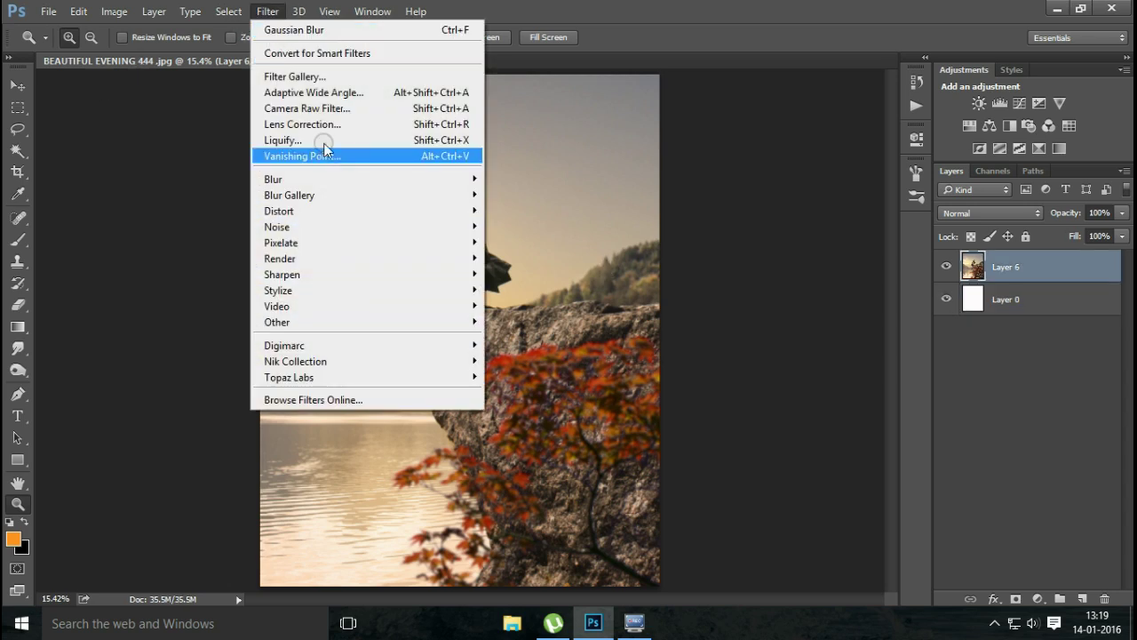
pyautogui.click(343, 110)
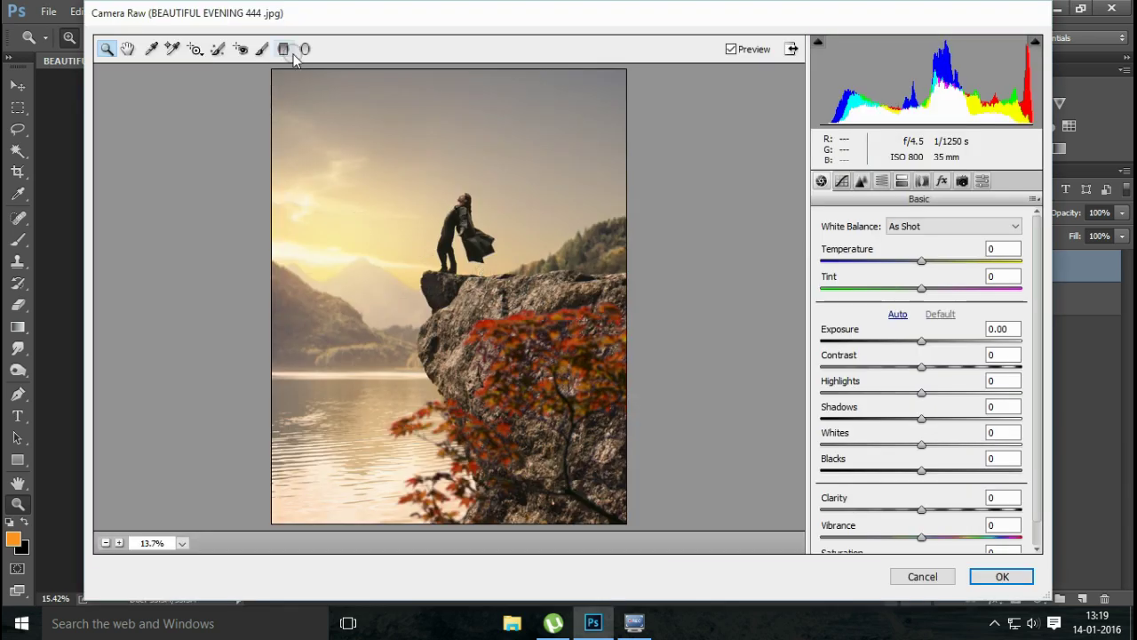
# Step: Draw a Camera Raw graduated filter positioned across the horizon and sky
pyautogui.click(284, 49)
pyautogui.moveTo(399, 251)
pyautogui.mouseDown()
pyautogui.moveTo(408, 360)
pyautogui.moveTo(392, 391)
pyautogui.mouseUp()
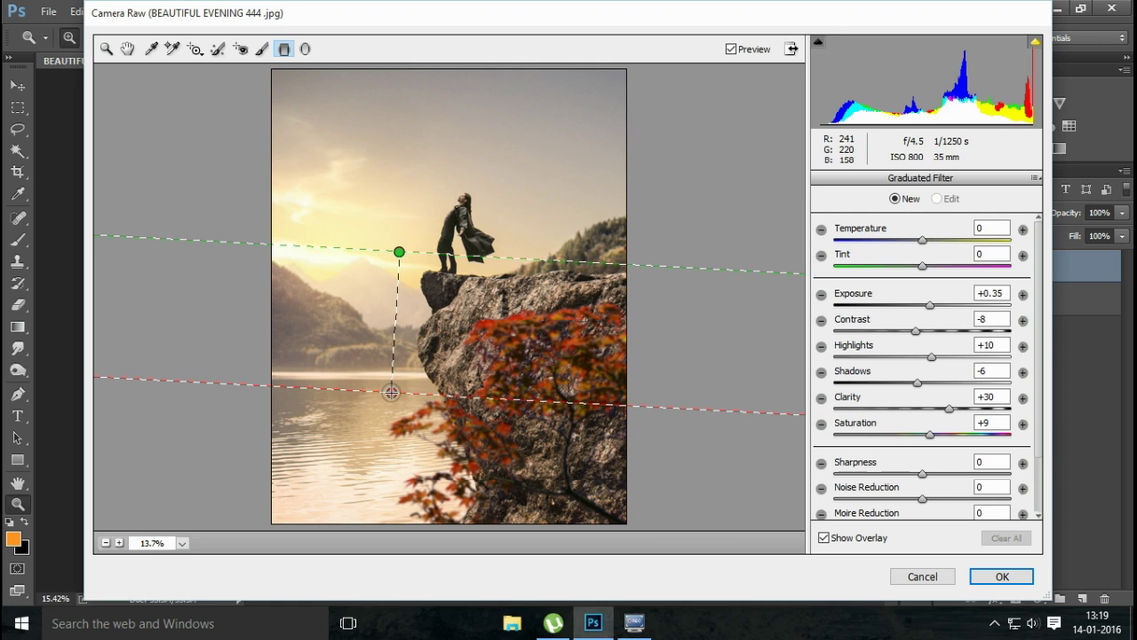
pyautogui.moveTo(494, 325); pyautogui.dragTo(495, 302)
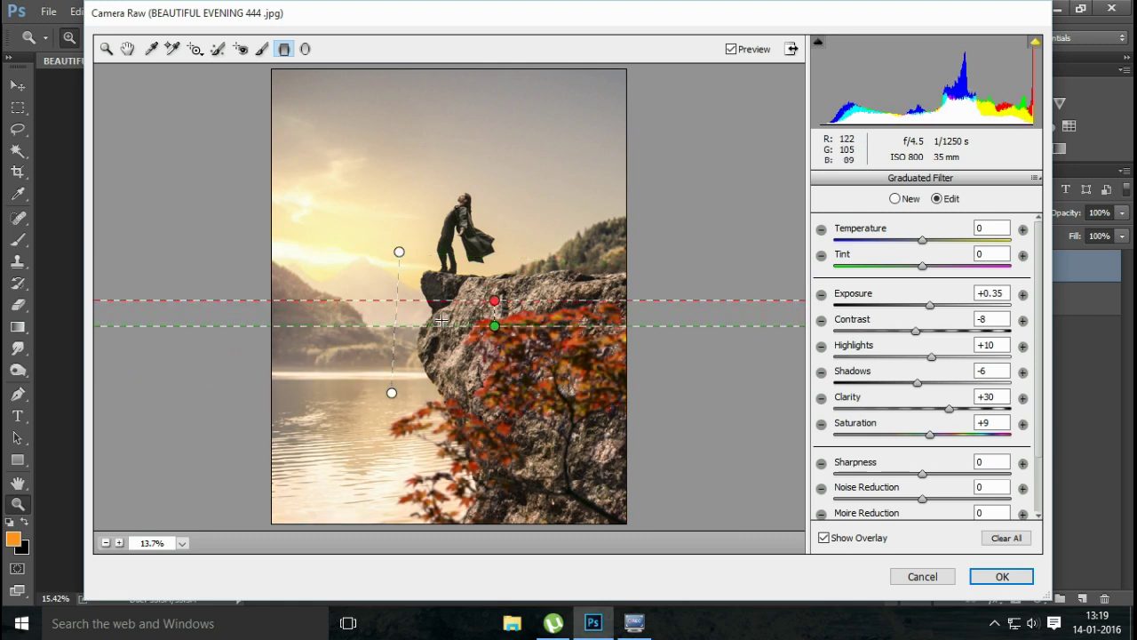
pyautogui.hotkey('ctrl', 'z')
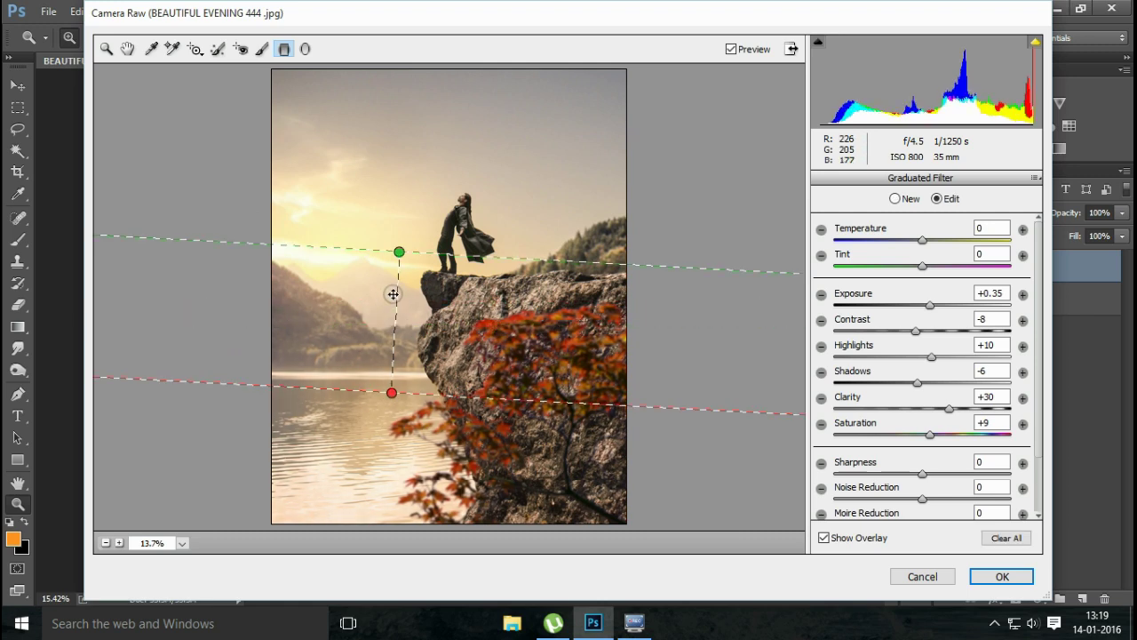
pyautogui.moveTo(399, 280); pyautogui.dragTo(398, 232)
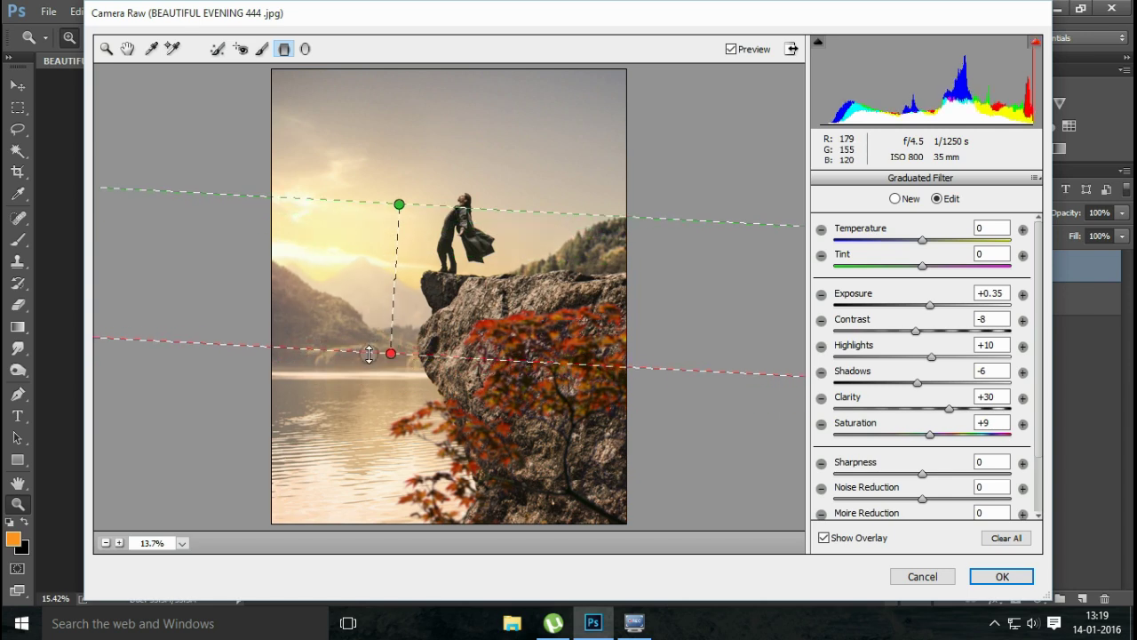
pyautogui.moveTo(371, 345); pyautogui.dragTo(372, 355)
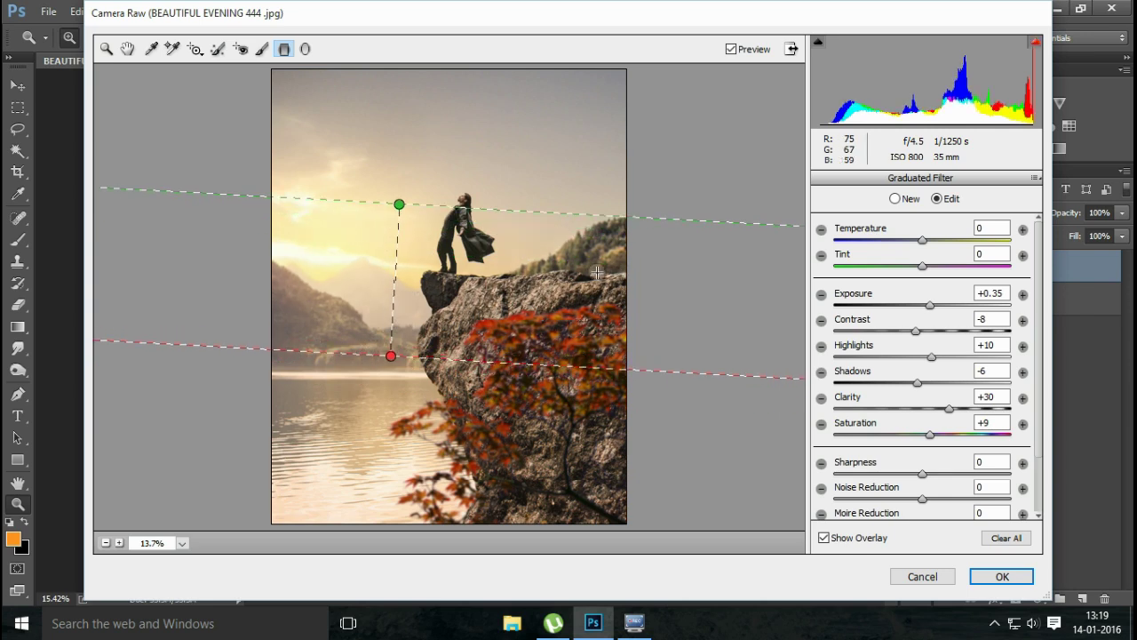
# Step: Set the filter to Temperature -17, Exposure +0.30, Contrast -2, Highlights +14, Clarity +21, Sharpness +13, and apply
pyautogui.moveTo(923, 240); pyautogui.dragTo(910, 248)
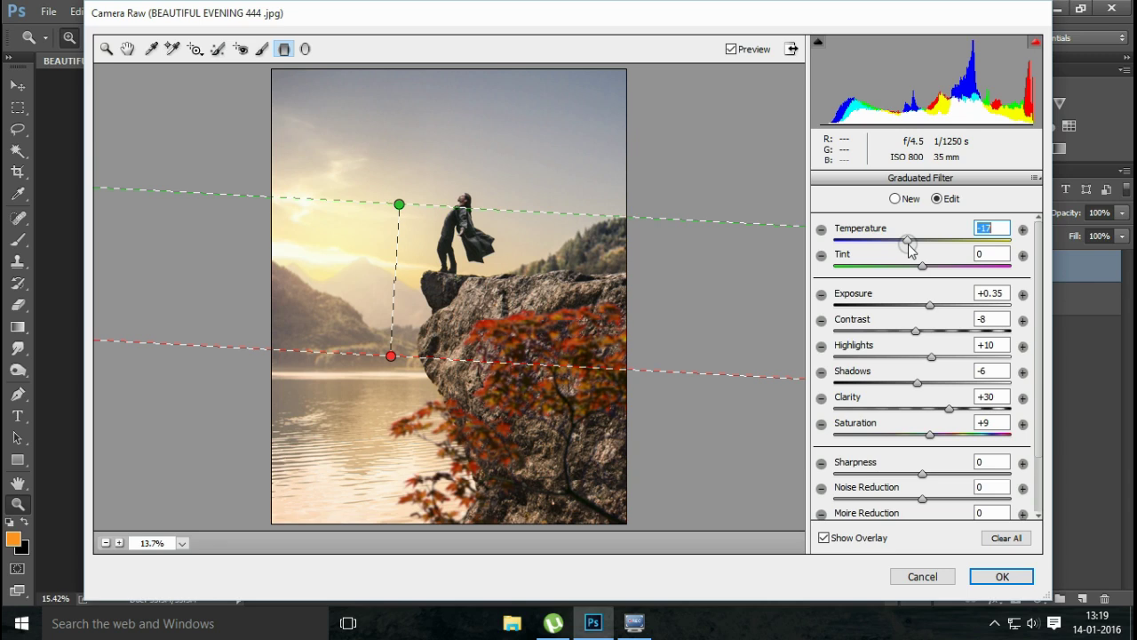
pyautogui.moveTo(931, 305); pyautogui.dragTo(933, 307)
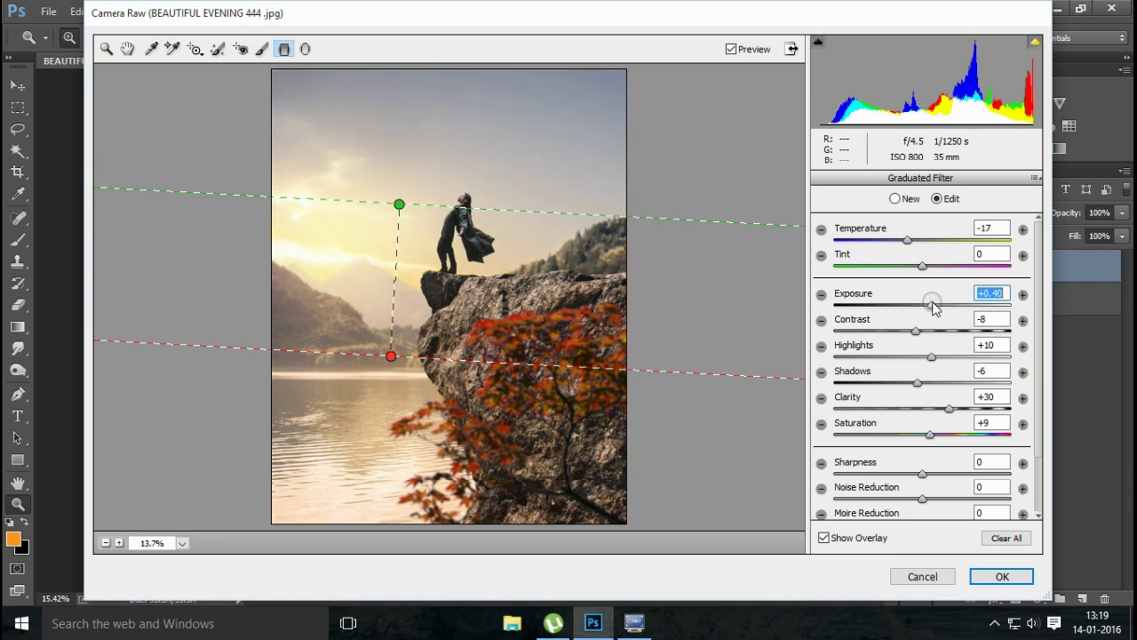
pyautogui.moveTo(916, 330); pyautogui.dragTo(934, 360)
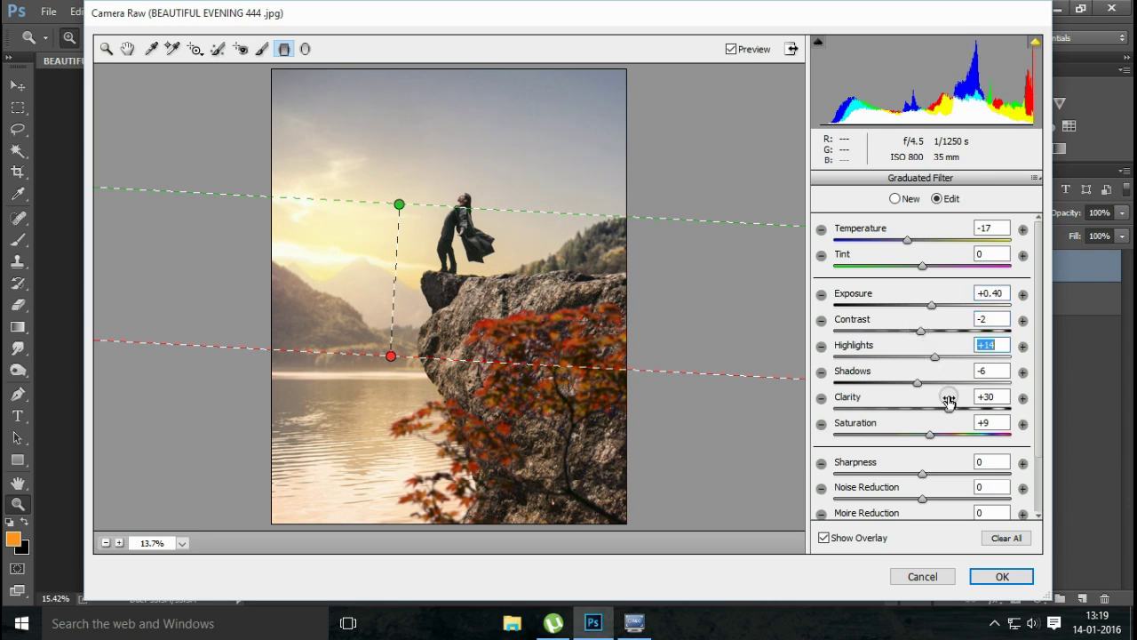
pyautogui.moveTo(949, 407); pyautogui.dragTo(941, 409)
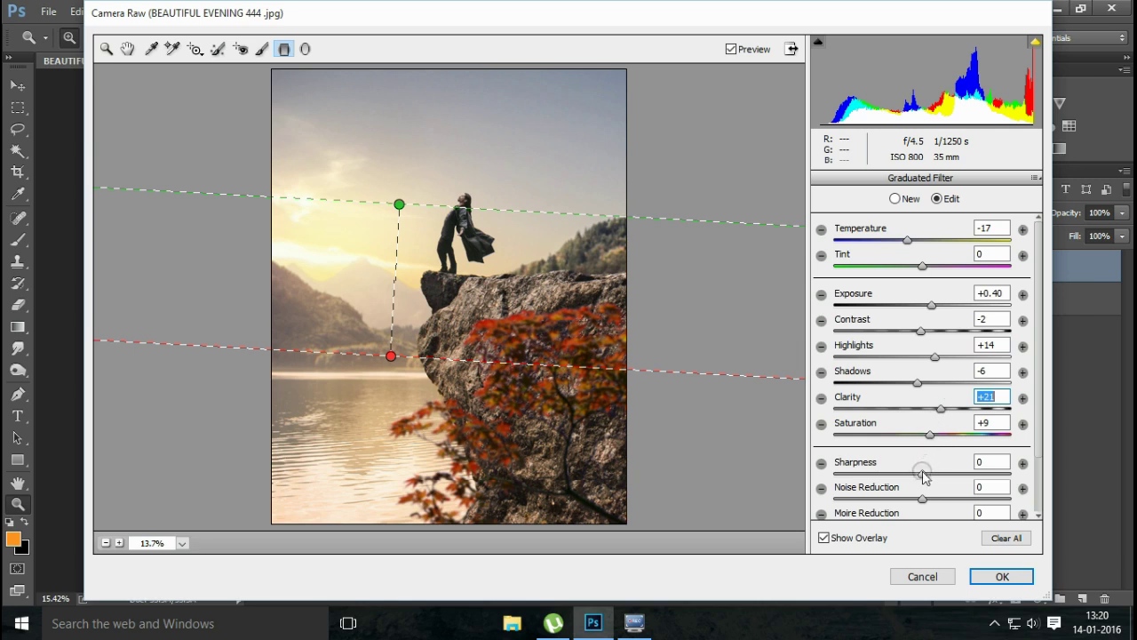
pyautogui.moveTo(922, 474); pyautogui.dragTo(934, 473)
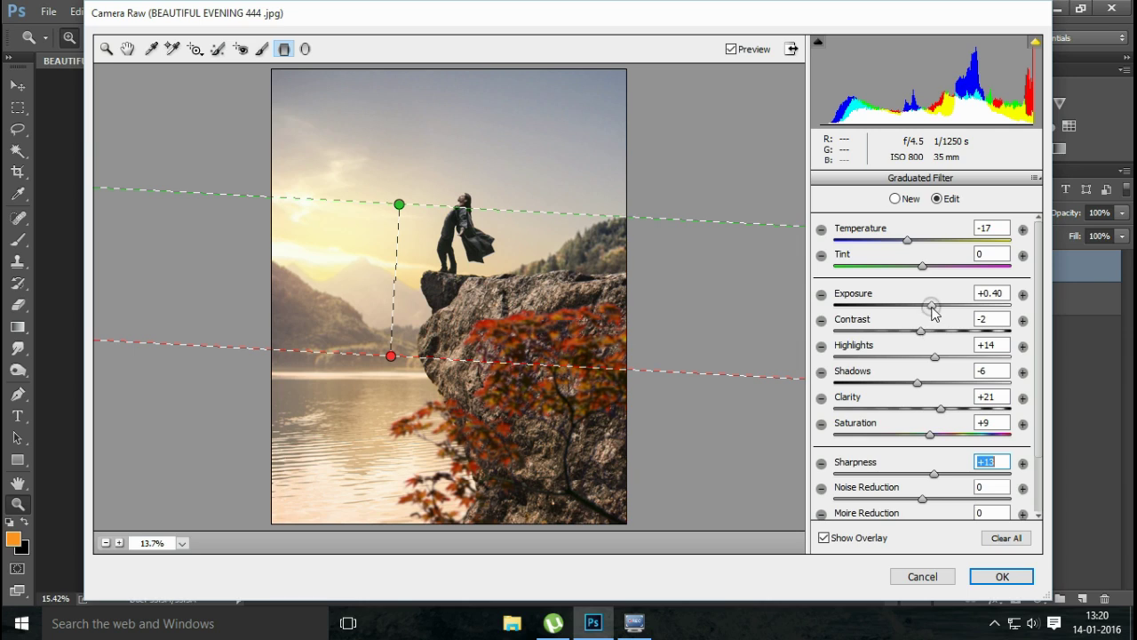
pyautogui.moveTo(931, 305); pyautogui.dragTo(930, 308)
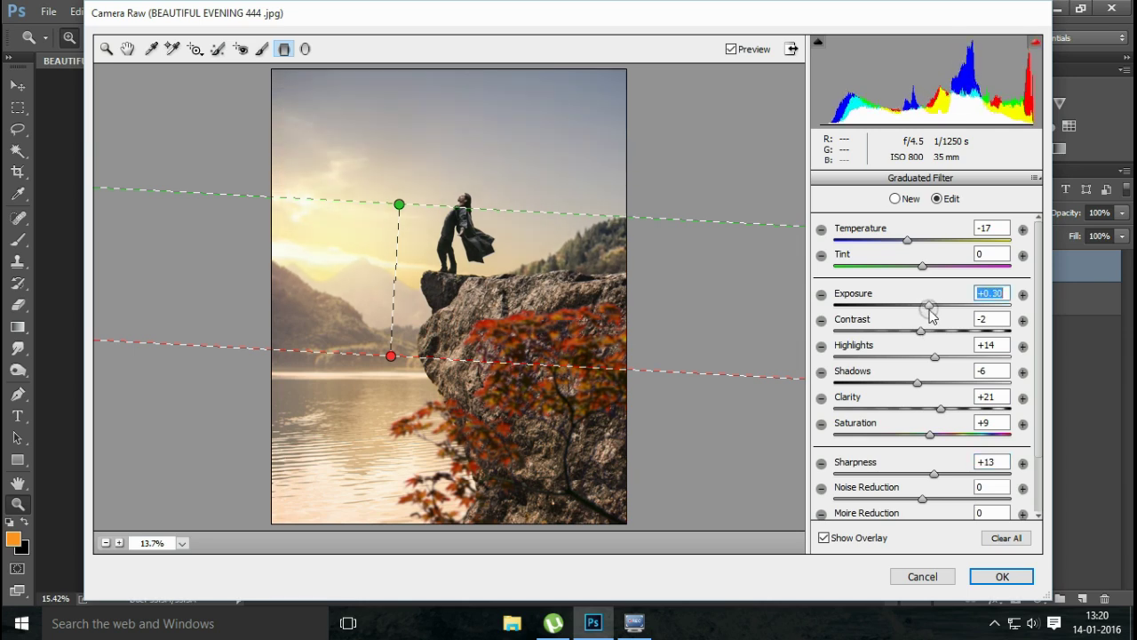
pyautogui.click(1003, 575)
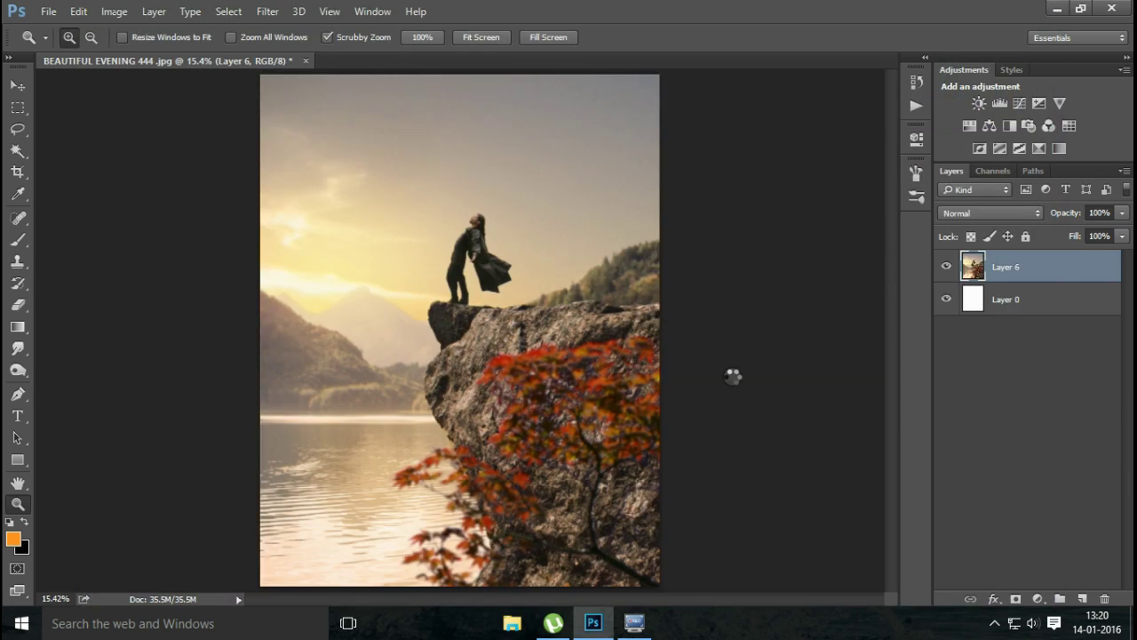